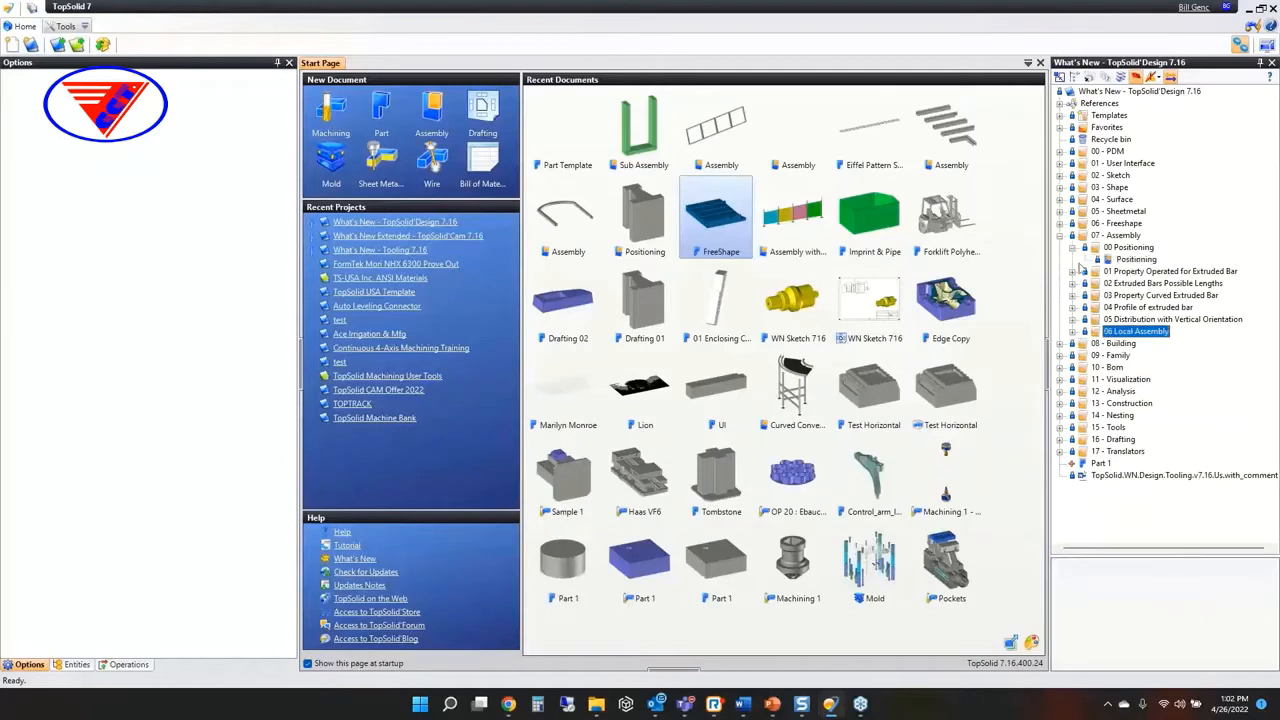
Open the Positioning document in the 00 Positioning folder and start editing the positioning of its part
{"action": "double_click", "coordinate": [1133, 260]}
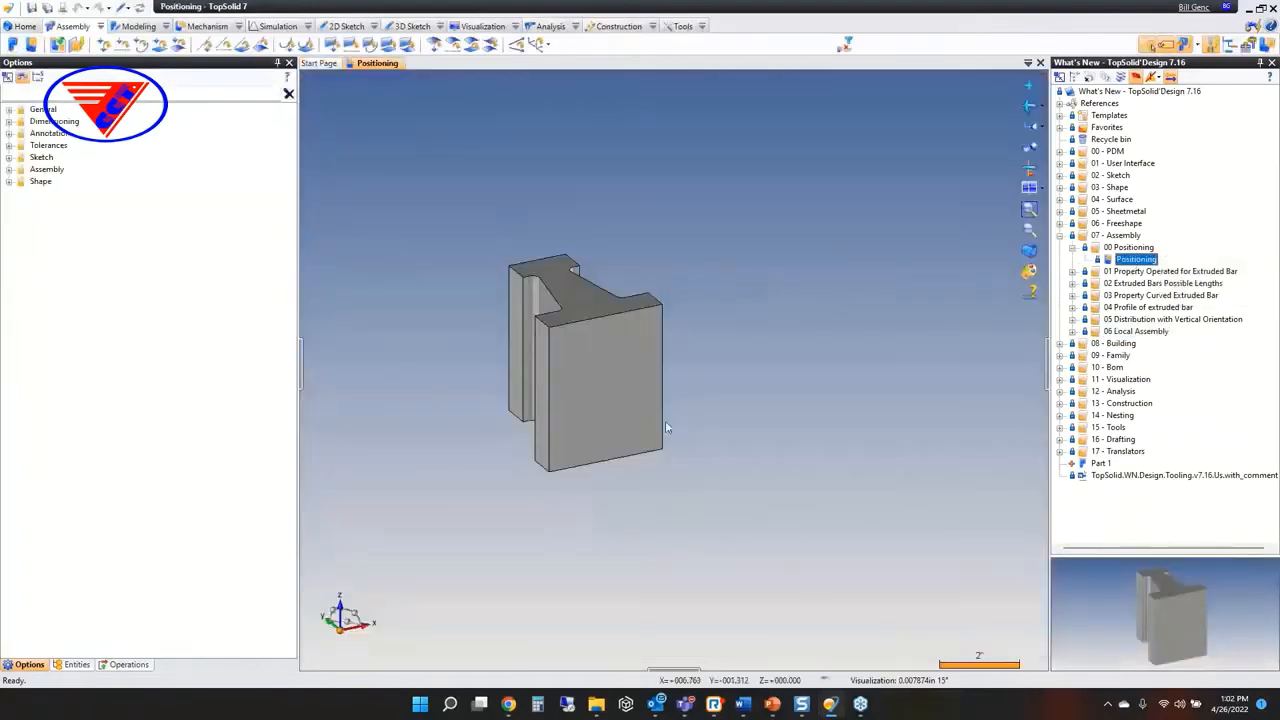
{"action": "left_click_drag", "start_coordinate": [637, 400], "coordinate": [766, 291]}
{"action": "right_click", "coordinate": [771, 302]}
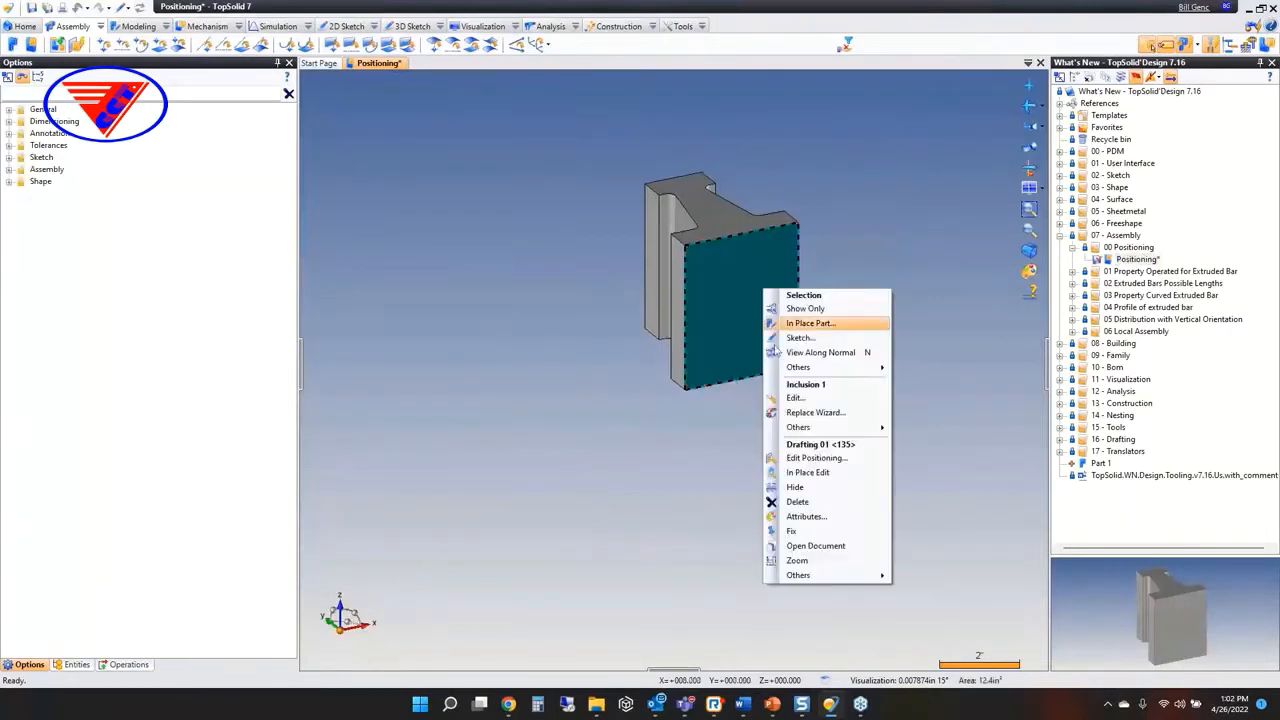
{"action": "left_click", "coordinate": [812, 456]}
{"action": "left_click_drag", "start_coordinate": [703, 338], "coordinate": [758, 307]}
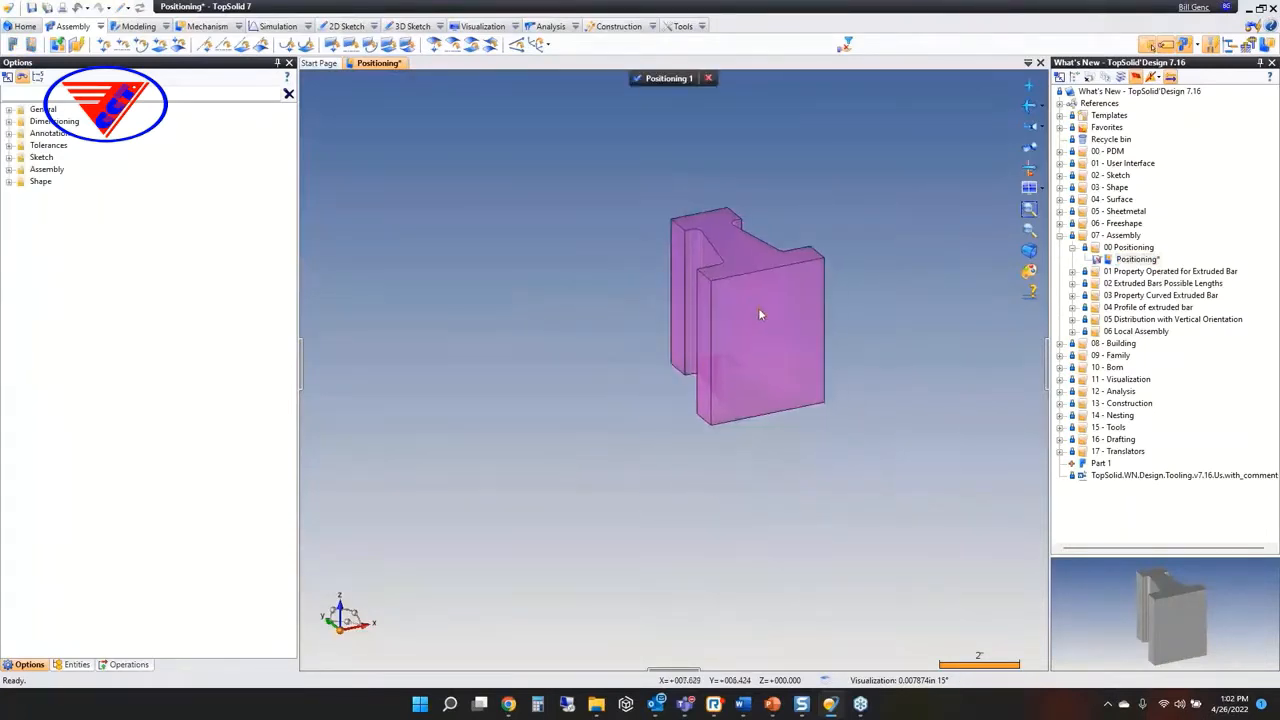
Constrain the part's I-shaped upper face to the Absolute XZ Plane
{"action": "left_click", "coordinate": [78, 45]}
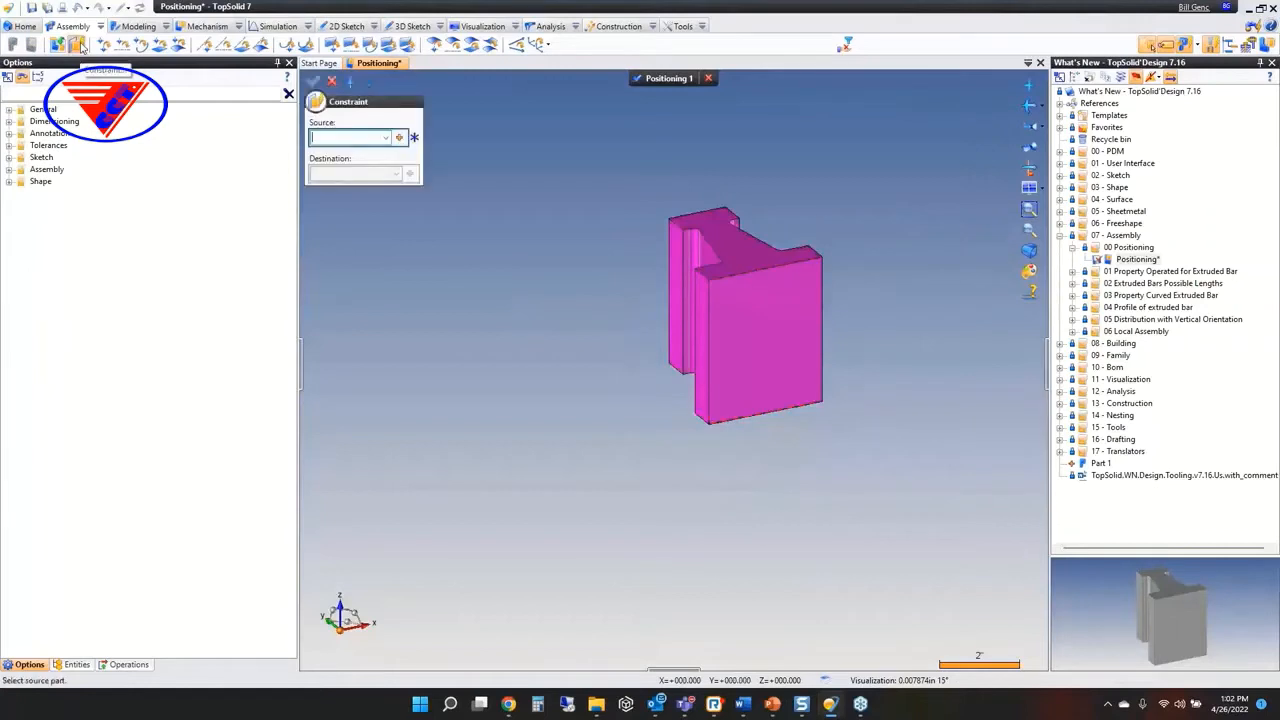
{"action": "left_click", "coordinate": [740, 250]}
{"action": "scroll", "coordinate": [672, 343], "scroll_direction": "down", "scroll_amount": 5}
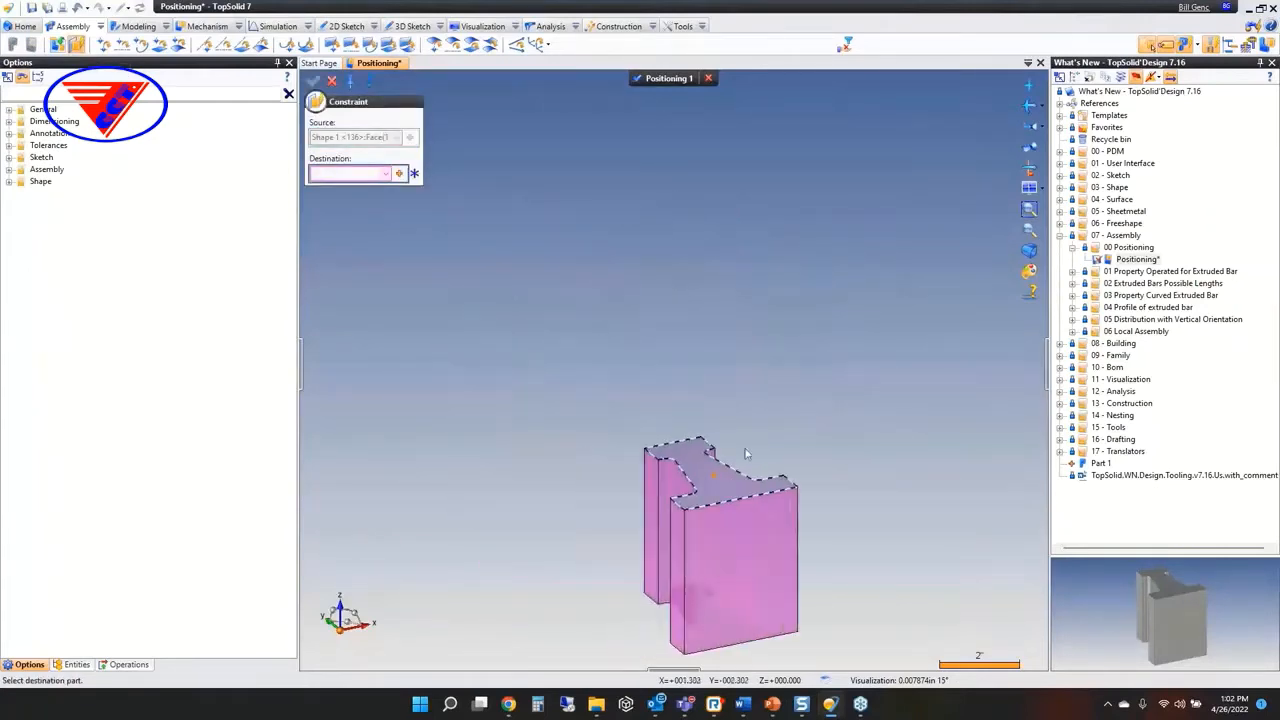
{"action": "scroll", "coordinate": [672, 343], "scroll_direction": "up", "scroll_amount": 4}
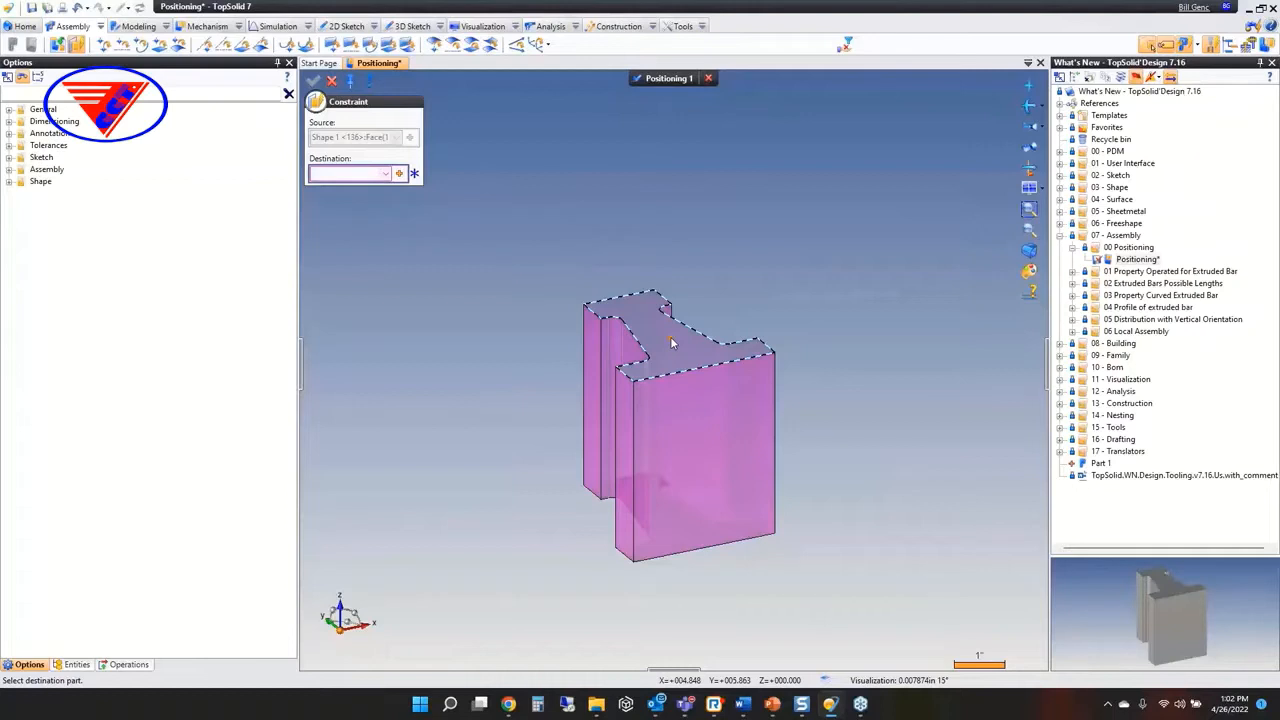
{"action": "middle_click_drag", "start_coordinate": [672, 343], "coordinate": [345, 168]}
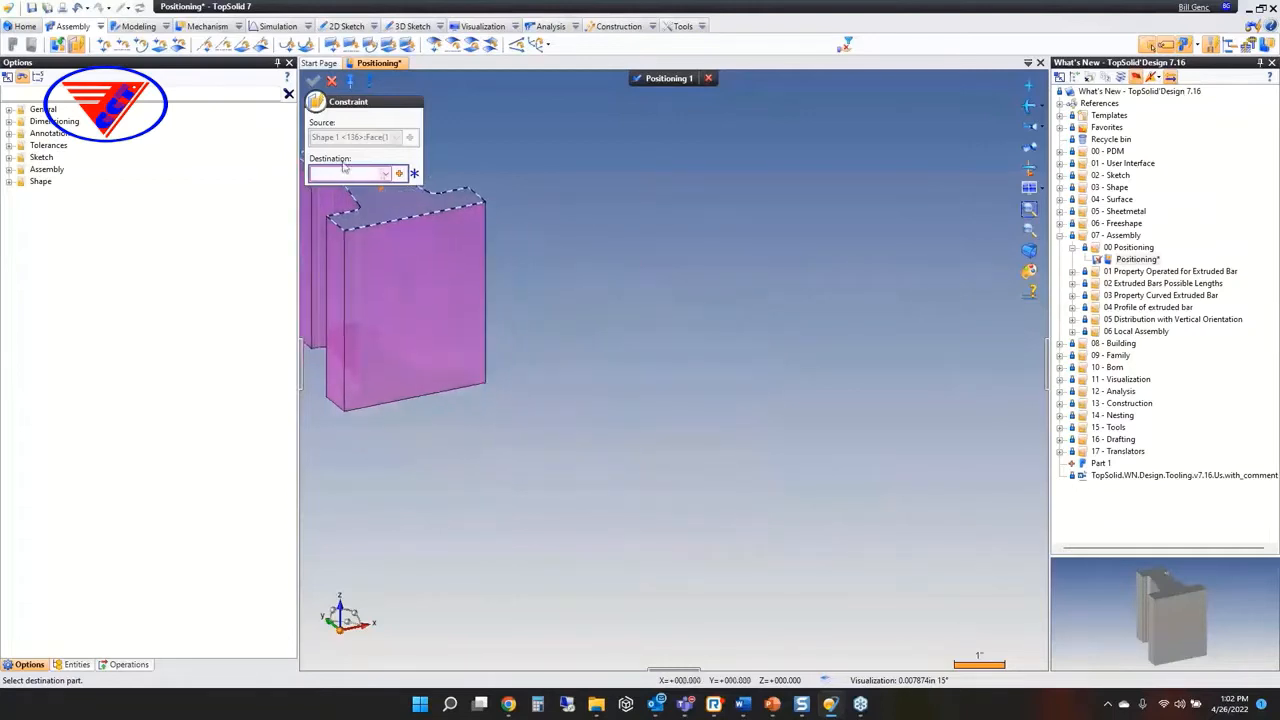
{"action": "left_click", "coordinate": [385, 174]}
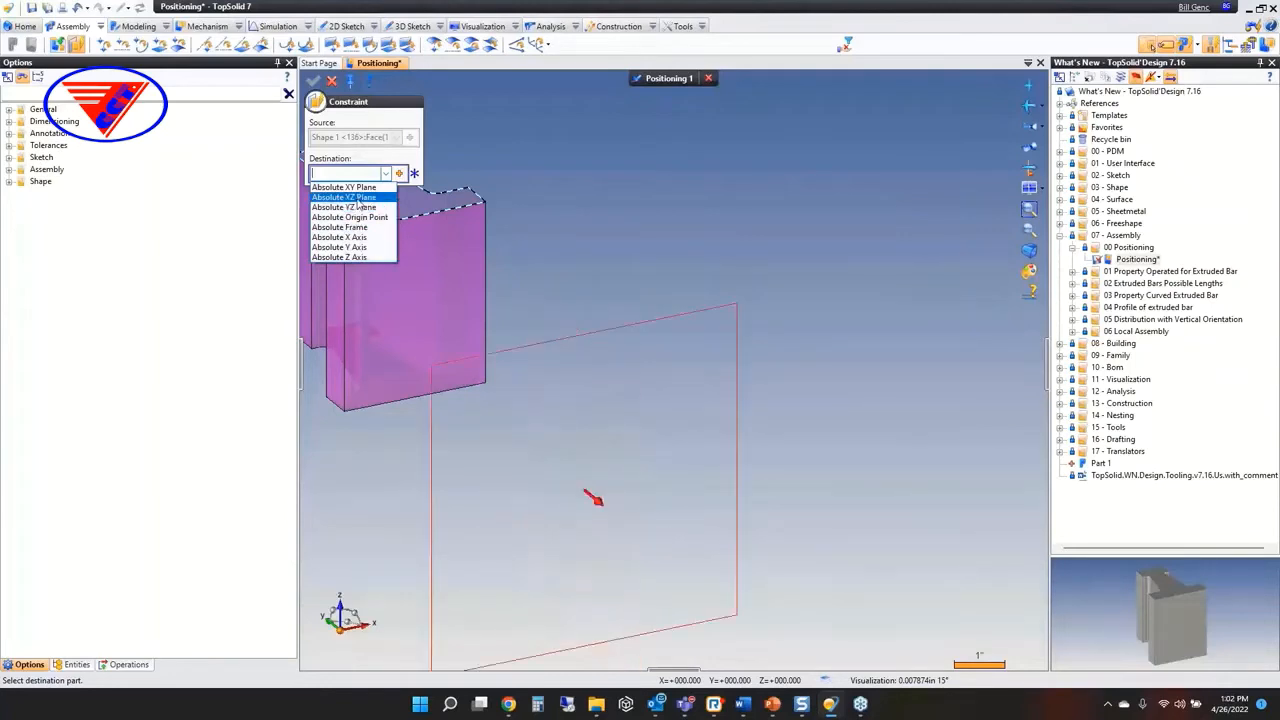
{"action": "left_click", "coordinate": [357, 199]}
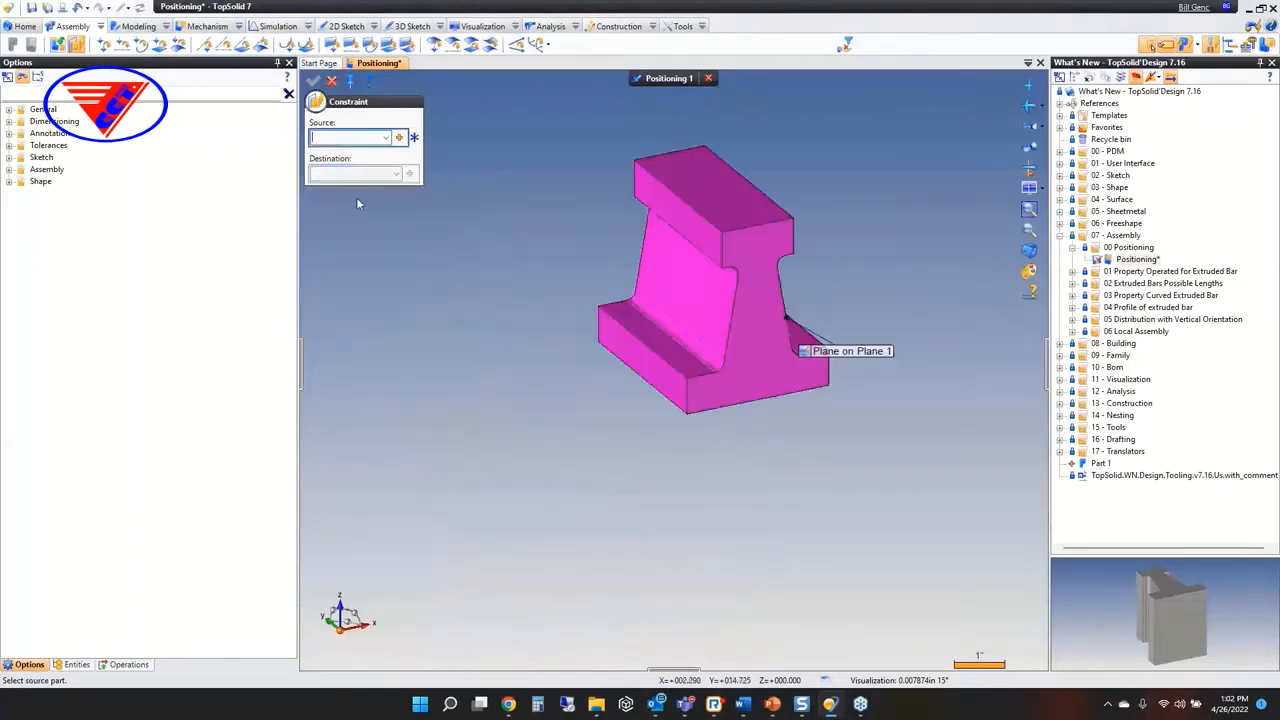
Constrain the side face of the part's base flange to the Absolute YZ Plane
{"action": "left_click", "coordinate": [655, 370]}
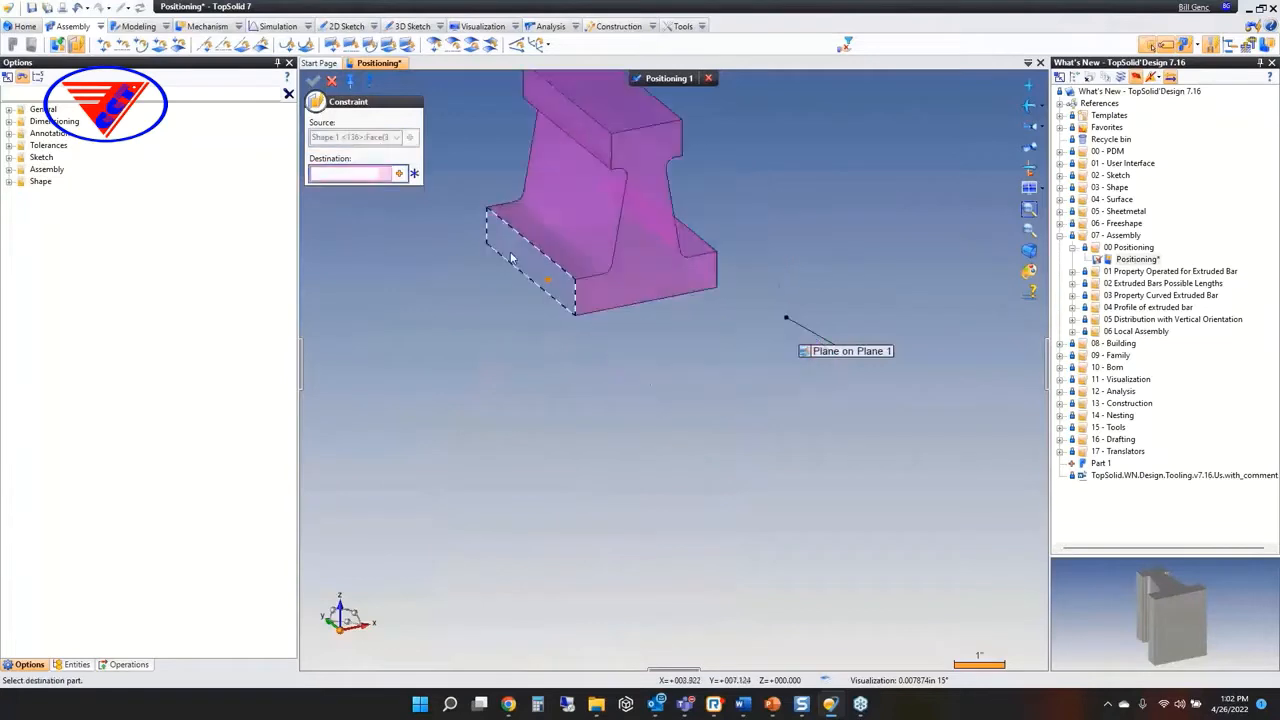
{"action": "left_click", "coordinate": [385, 175]}
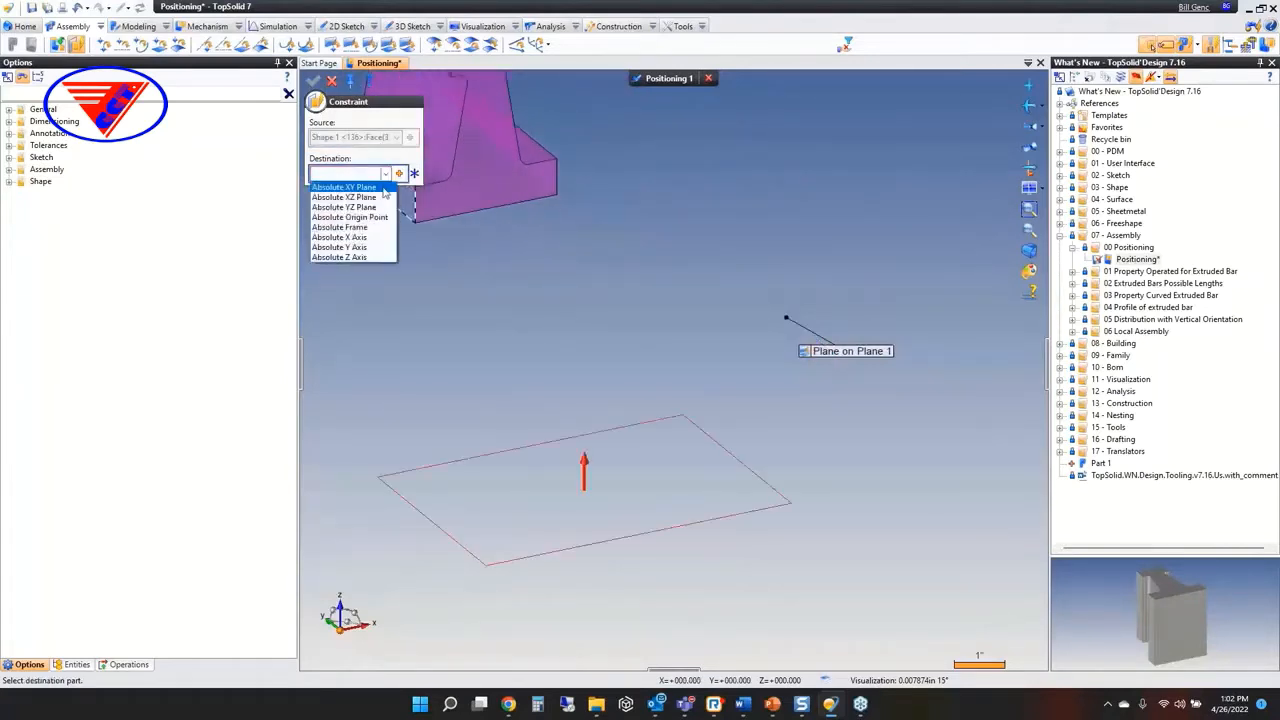
{"action": "left_click", "coordinate": [376, 207]}
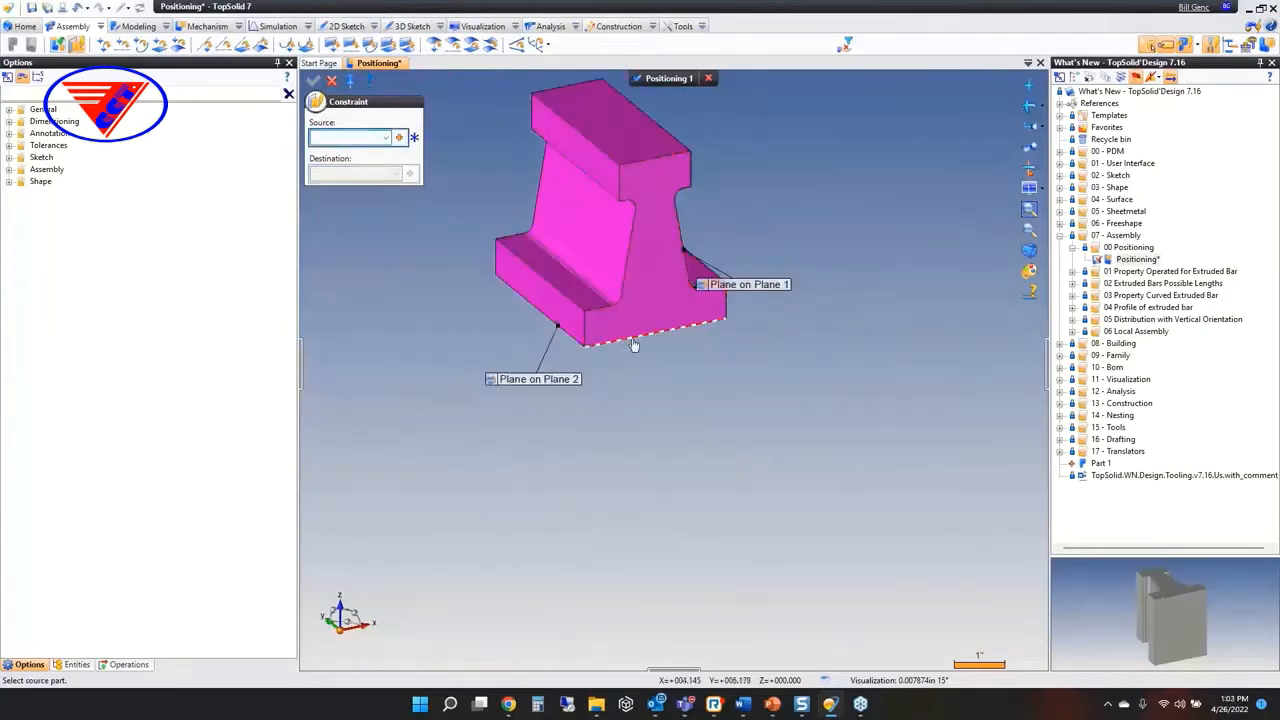
Constrain the lower front edge of the base flange to the Absolute XY Plane
{"action": "left_click", "coordinate": [633, 345]}
{"action": "left_click", "coordinate": [385, 174]}
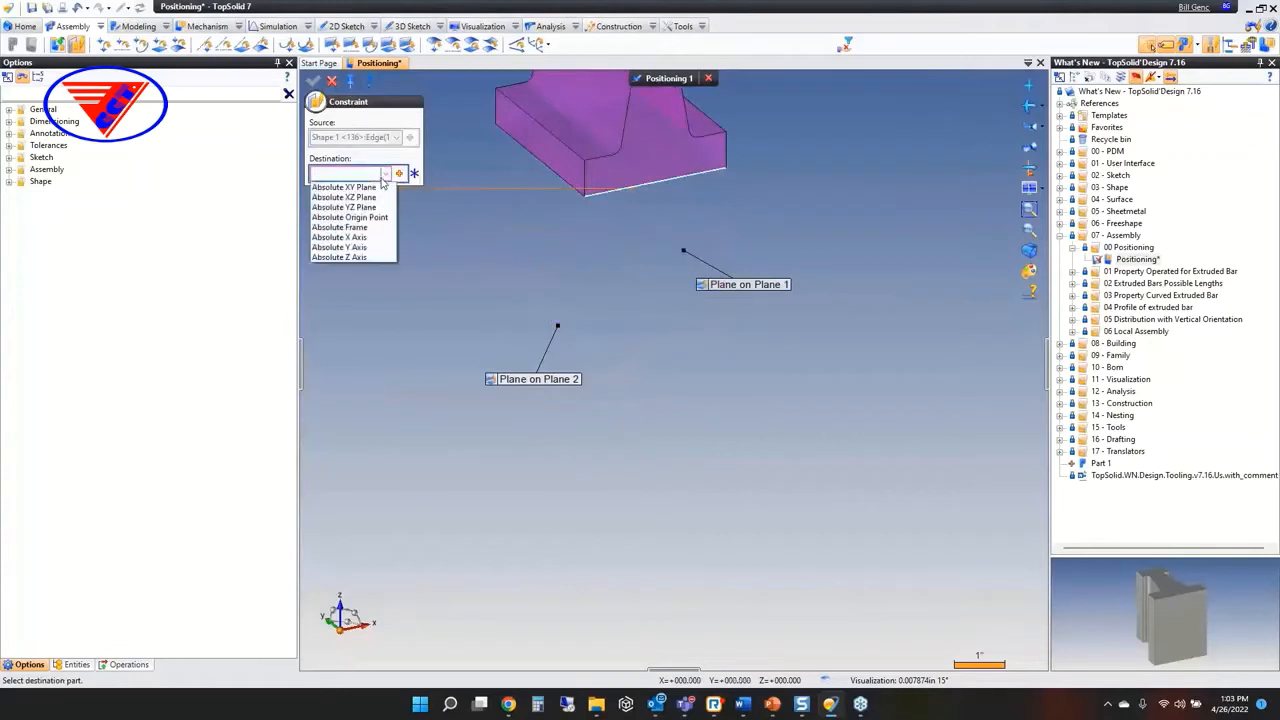
{"action": "left_click", "coordinate": [370, 188]}
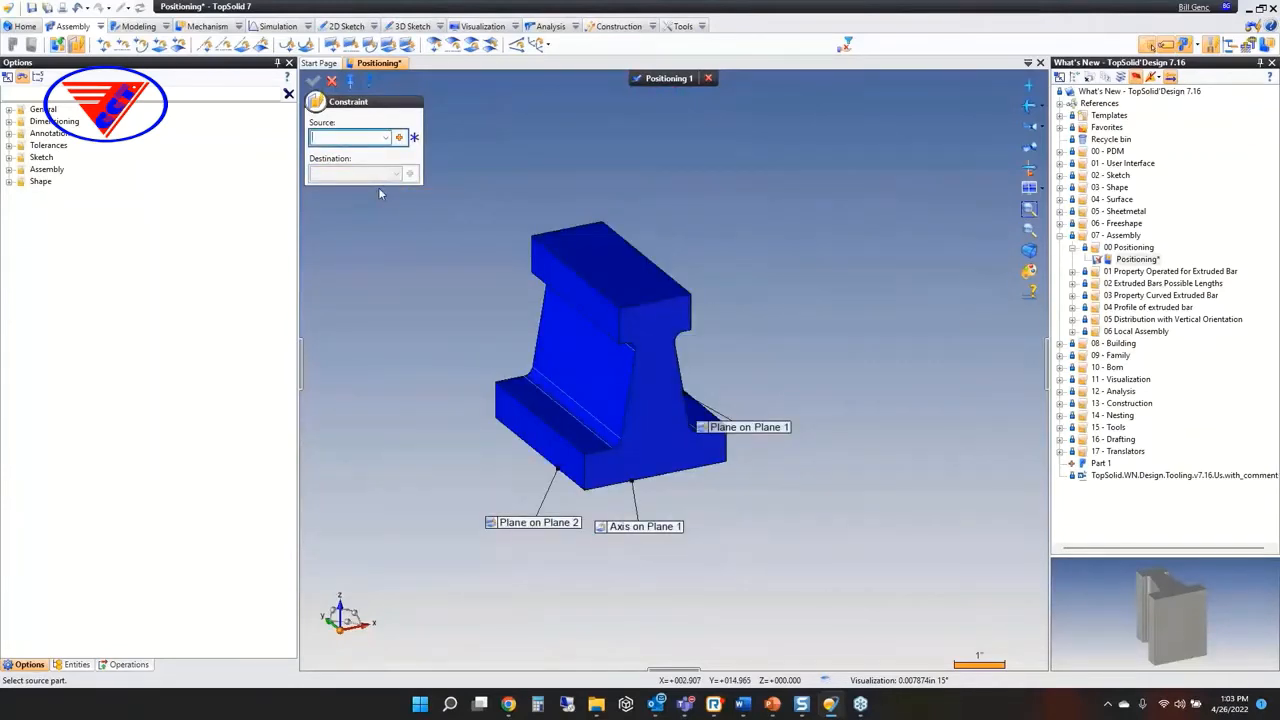
Cancel the part's positioning edit and close the Positioning document without saving
{"action": "left_click", "coordinate": [76, 664]}
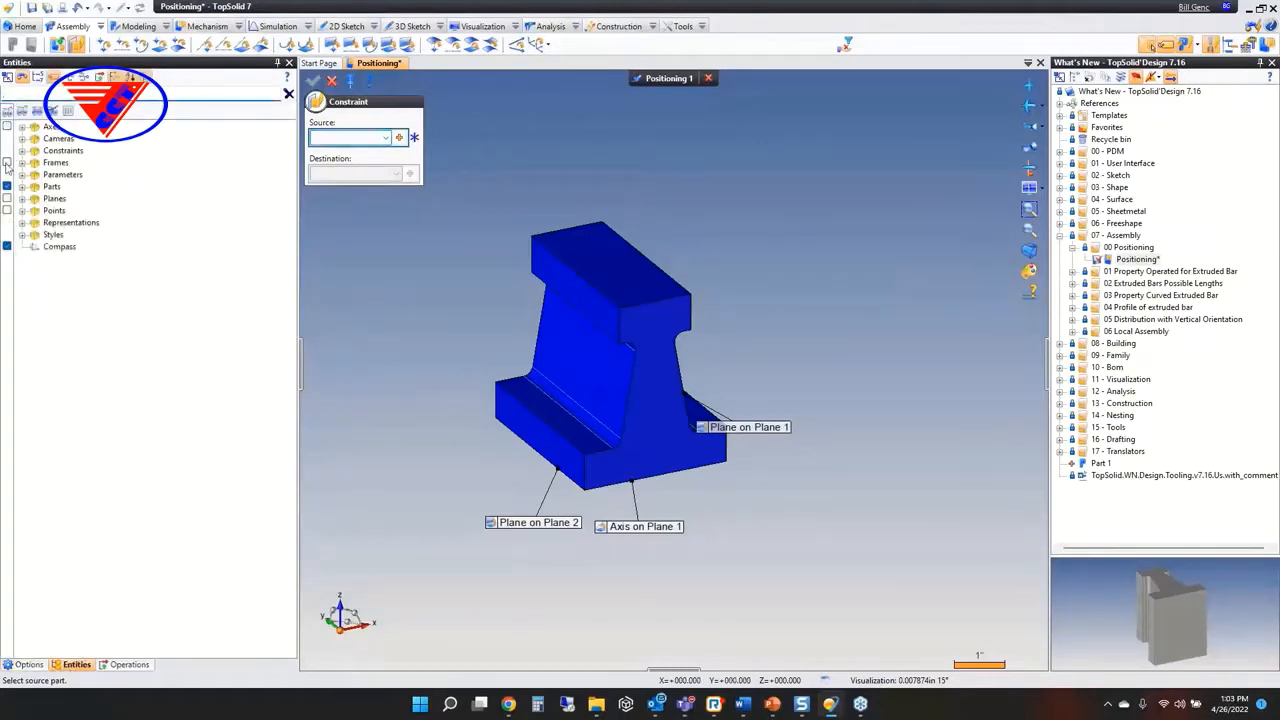
{"action": "left_click", "coordinate": [7, 198]}
{"action": "left_click", "coordinate": [7, 198]}
{"action": "left_click", "coordinate": [708, 78]}
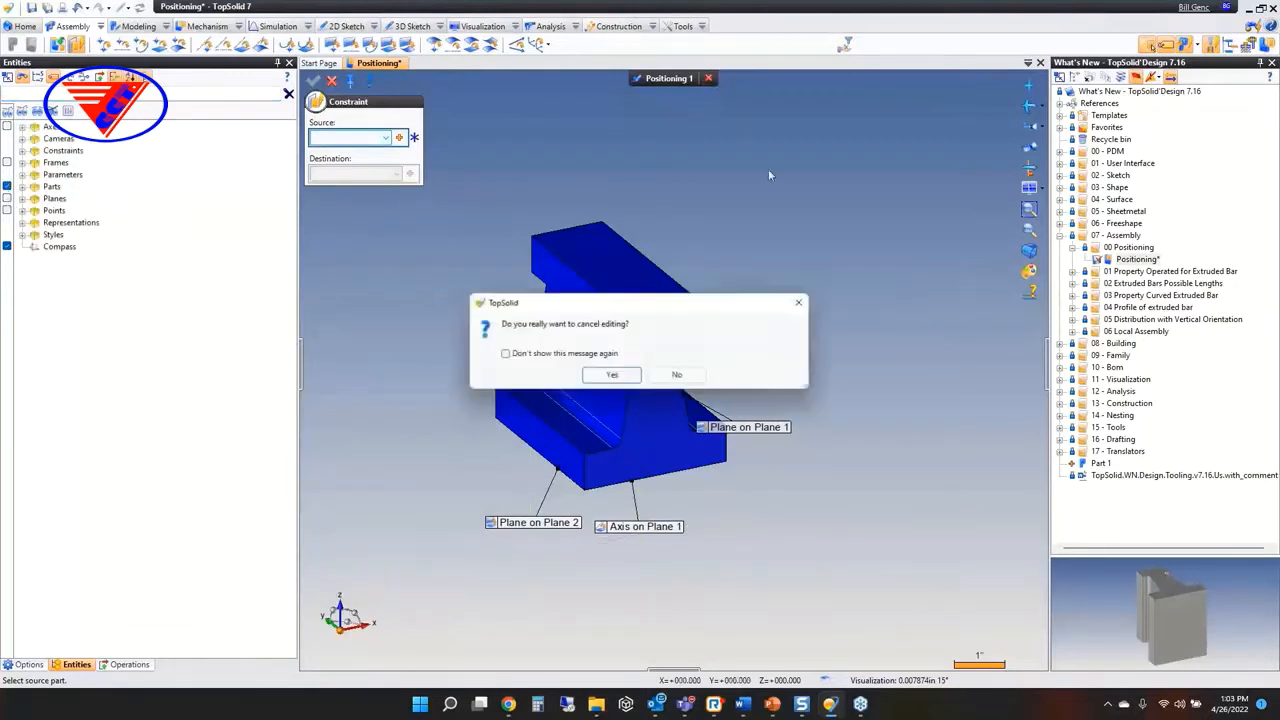
{"action": "left_click", "coordinate": [612, 376]}
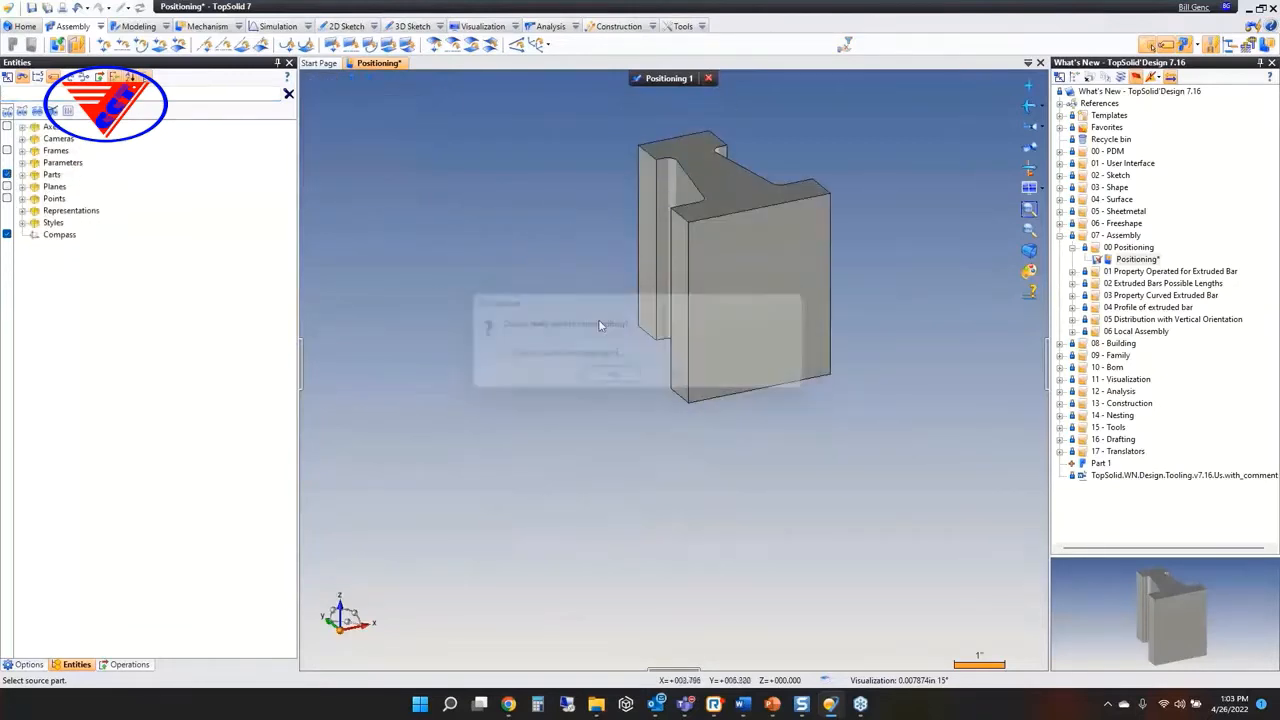
{"action": "left_click", "coordinate": [384, 68]}
{"action": "left_click", "coordinate": [638, 382]}
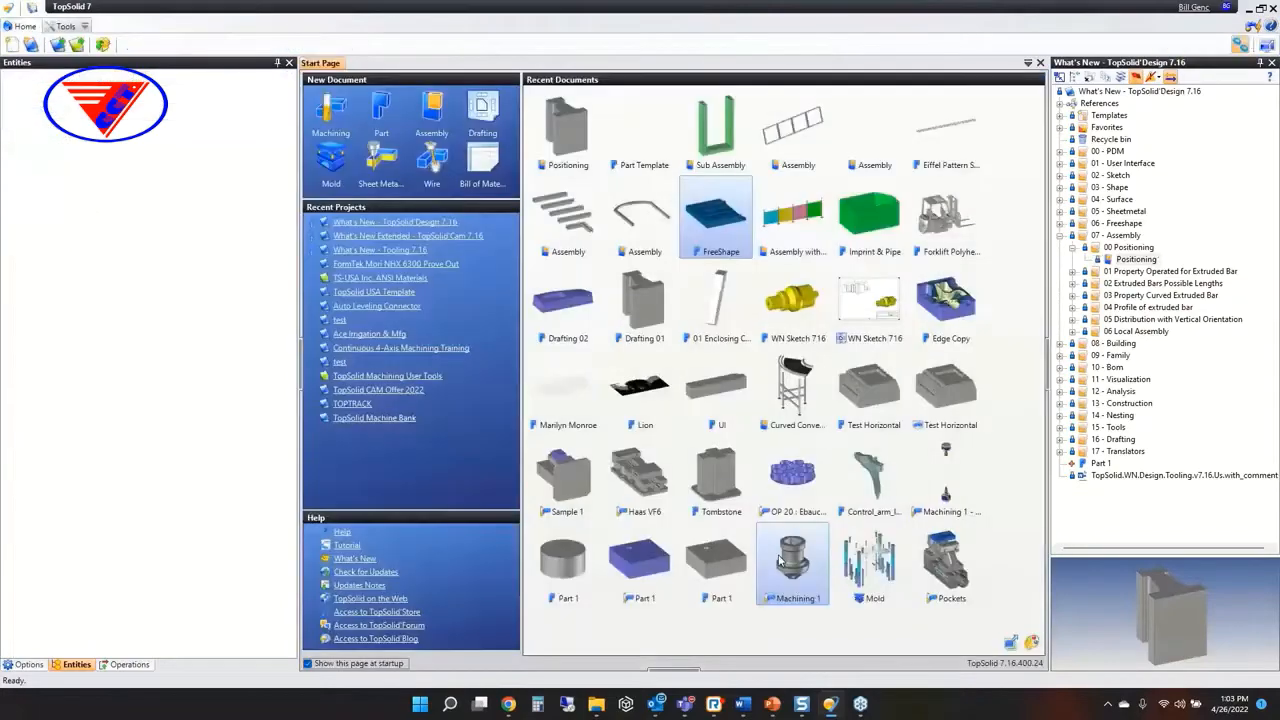
Switch to the PowerPoint slide show and advance to the slide on the curved and operated extruded bar property
{"action": "left_click", "coordinate": [773, 710]}
{"action": "left_click", "coordinate": [836, 640]}
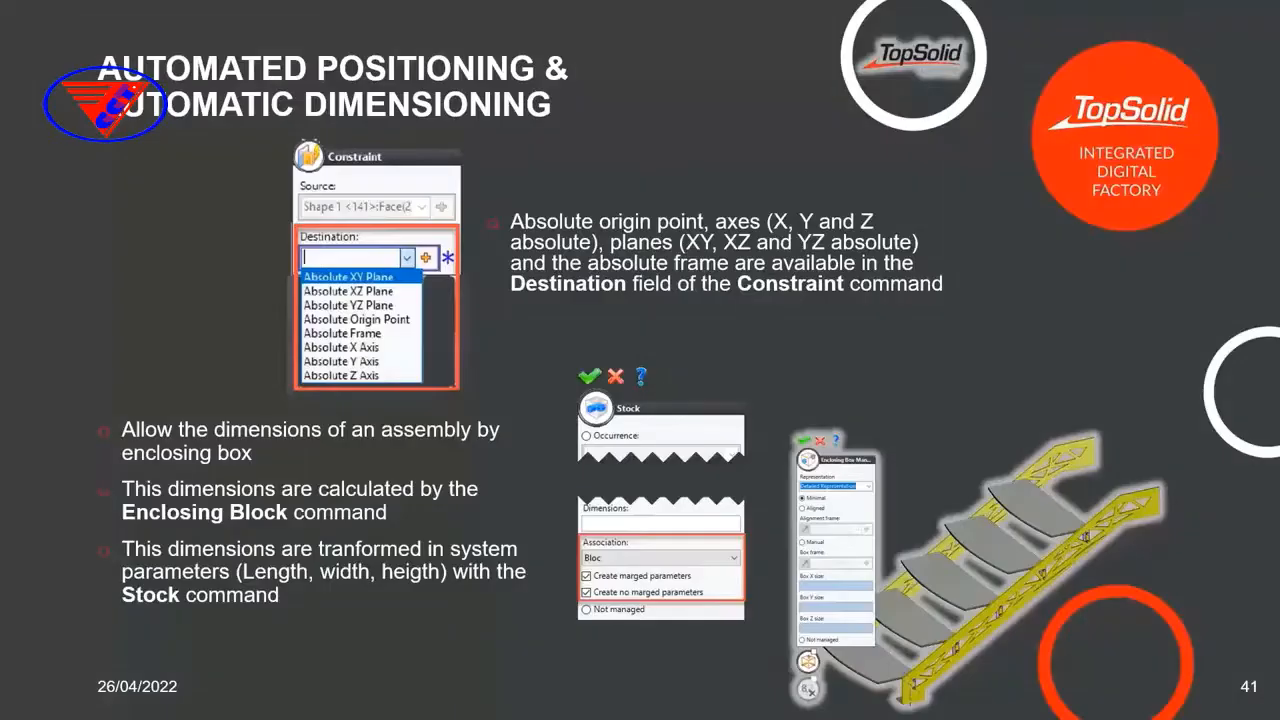
{"action": "left_click", "coordinate": [753, 356]}
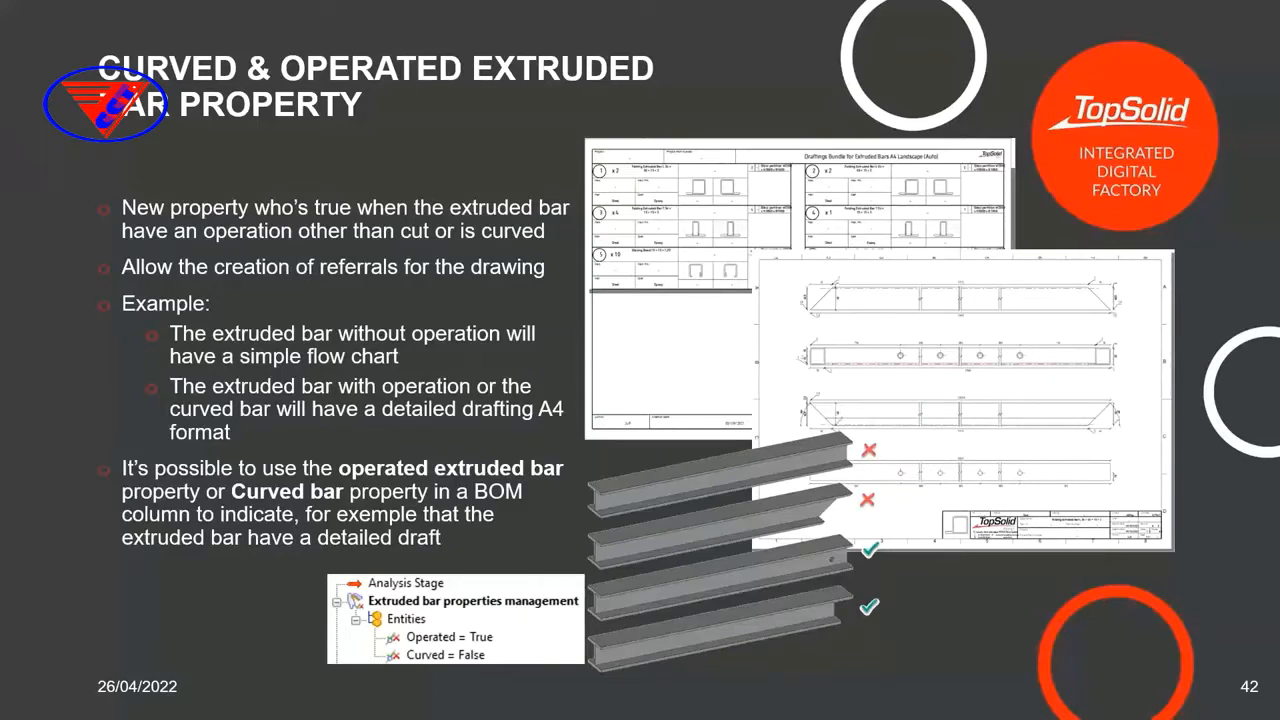
Switch back to TopSolid and open the assembly in the 01 Property Operated for Extruded Bar folder
{"action": "key", "text": "super"}
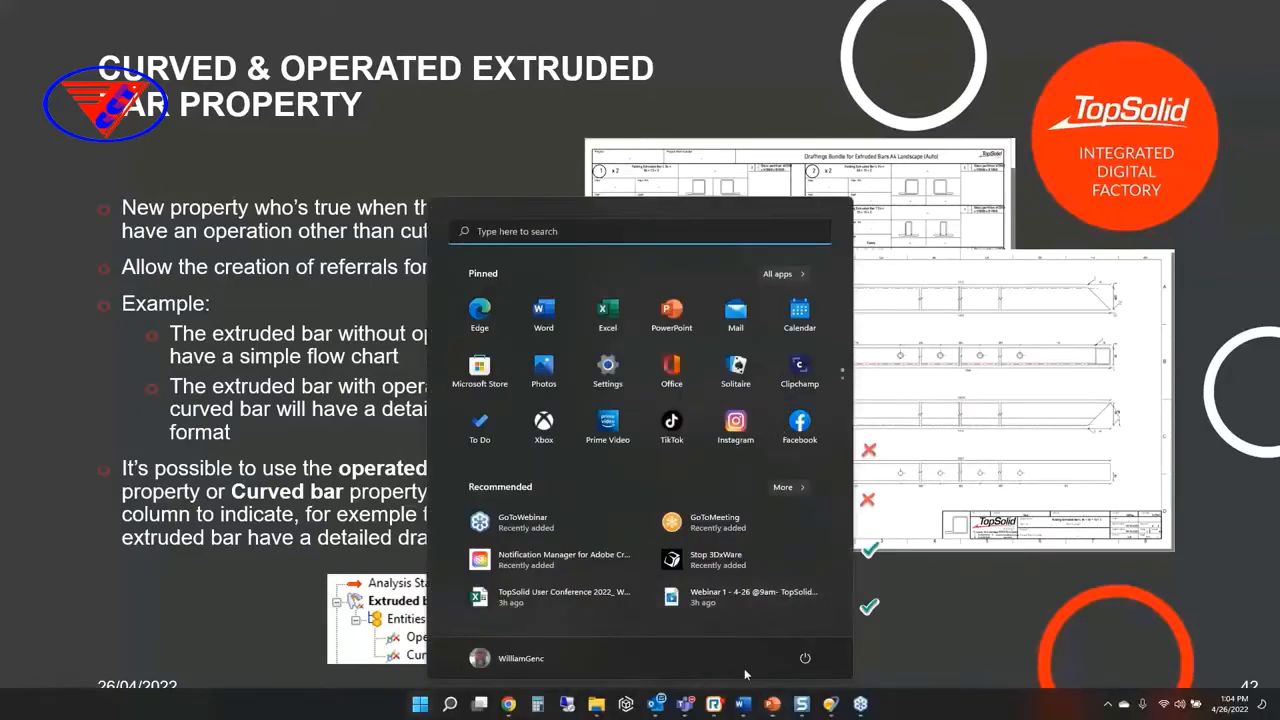
{"action": "left_click", "coordinate": [812, 708]}
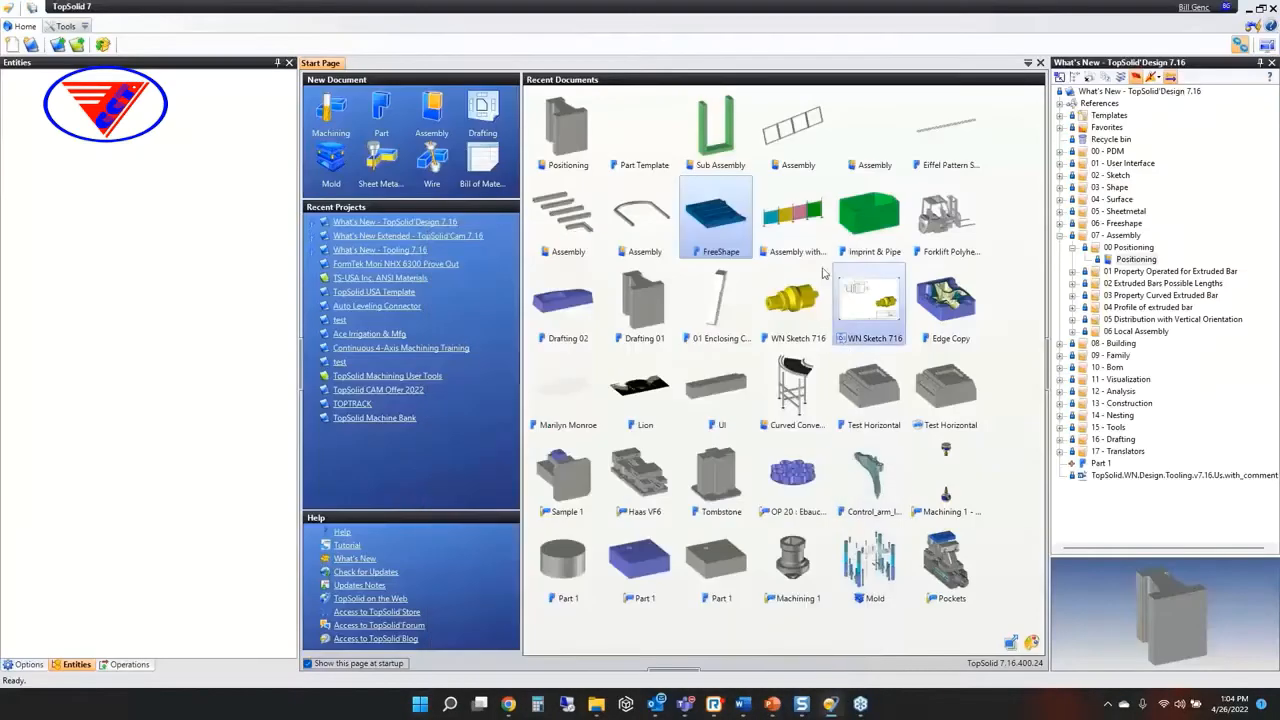
{"action": "left_click", "coordinate": [1072, 247]}
{"action": "left_click", "coordinate": [1072, 259]}
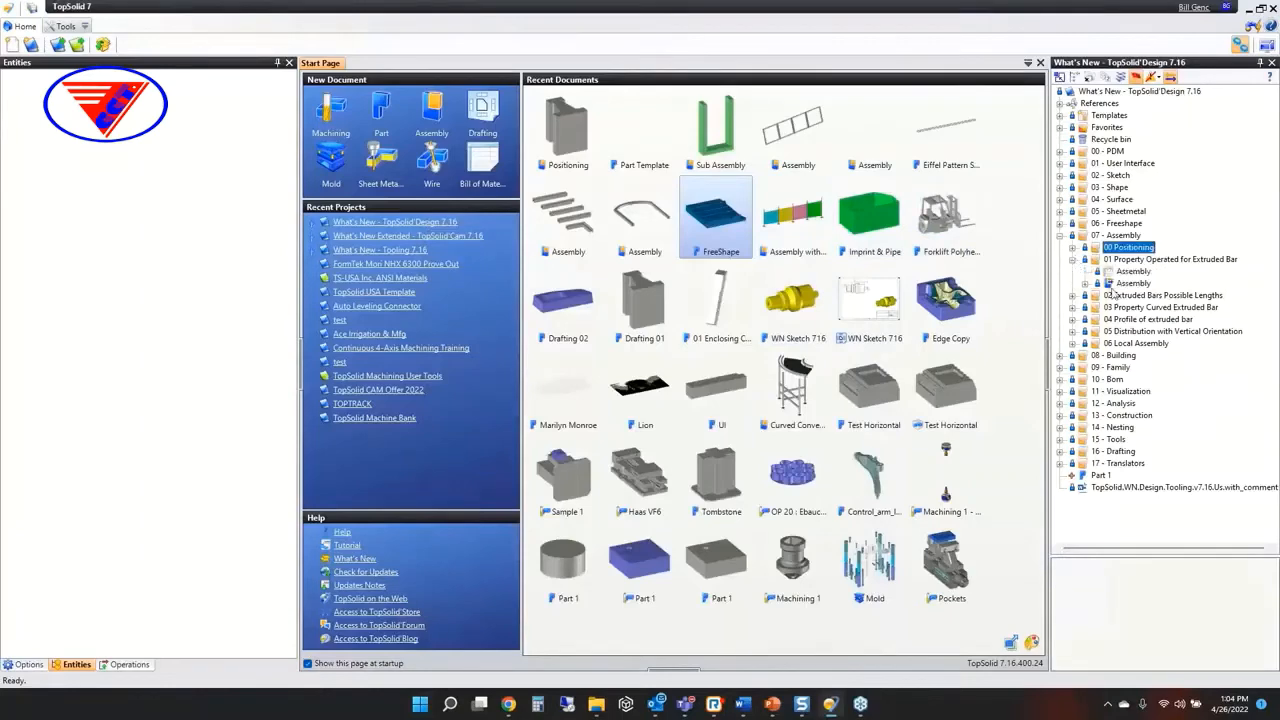
{"action": "left_click", "coordinate": [1128, 284]}
{"action": "double_click", "coordinate": [1130, 284]}
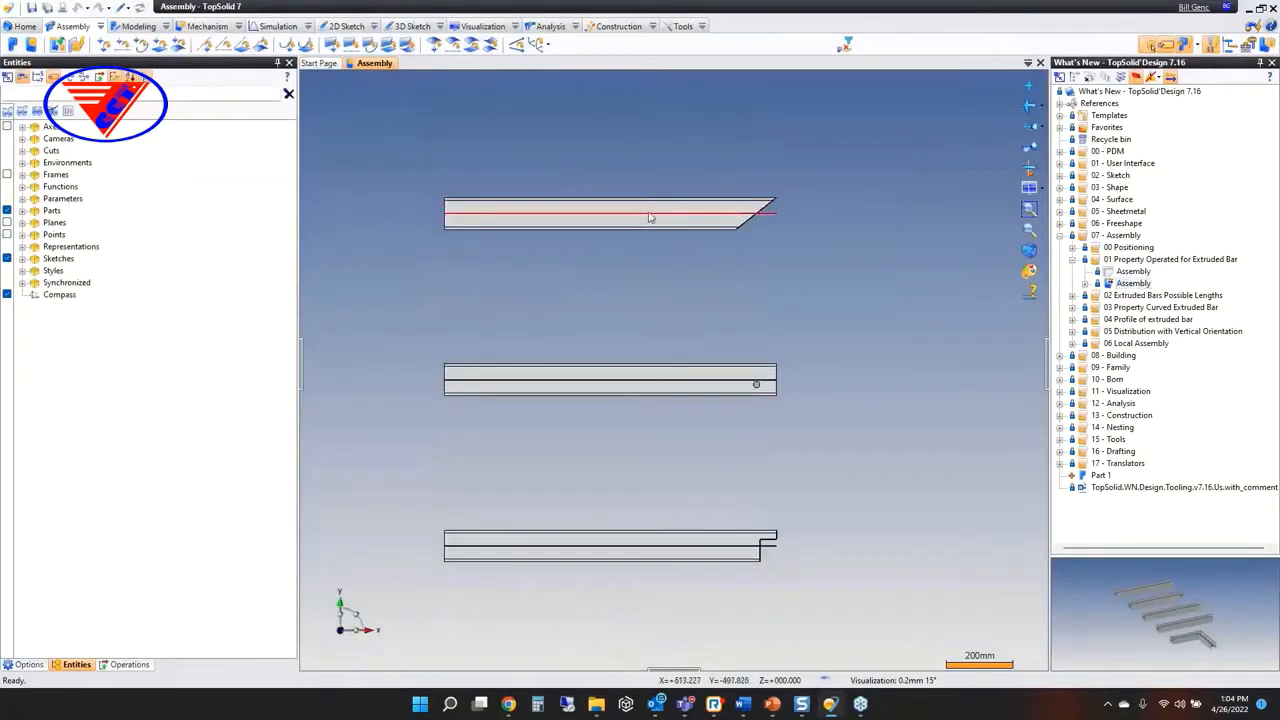
Edit the angle-cut beam in place and inspect its extruded bar properties entities at the Analysis Stage
{"action": "left_click", "coordinate": [656, 209]}
{"action": "double_click", "coordinate": [656, 209]}
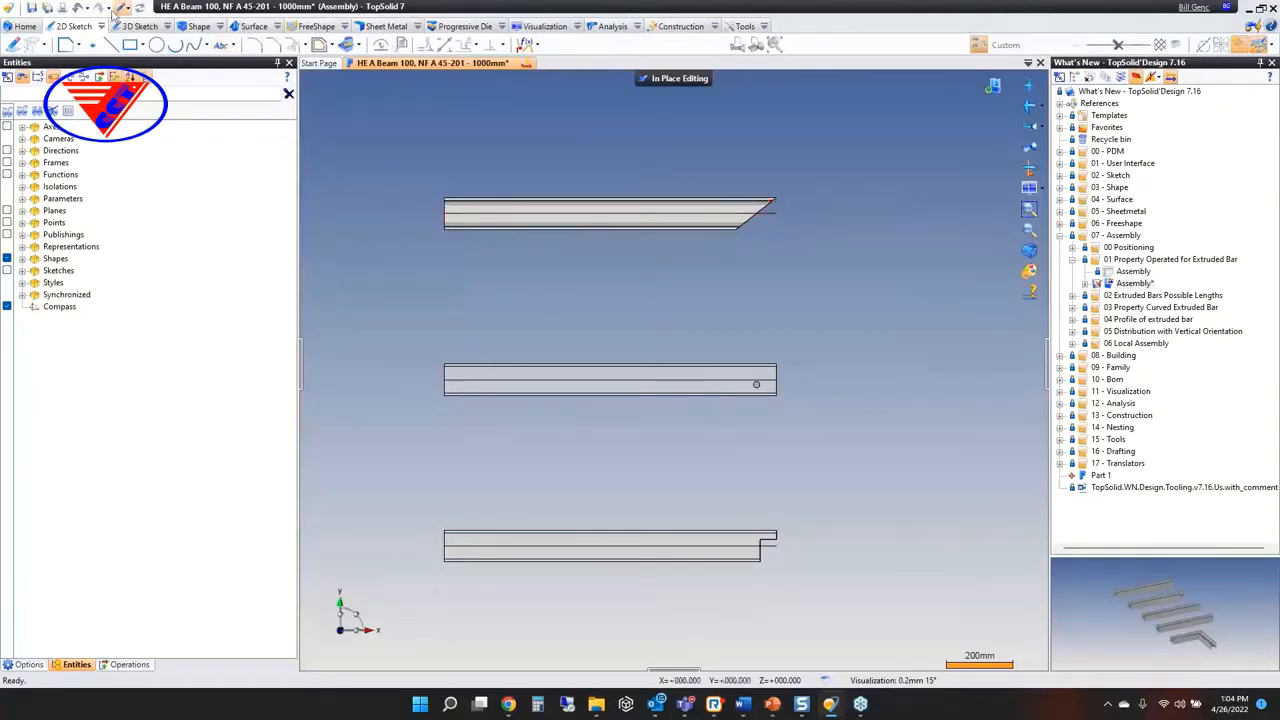
{"action": "left_click", "coordinate": [123, 7]}
{"action": "left_click", "coordinate": [150, 38]}
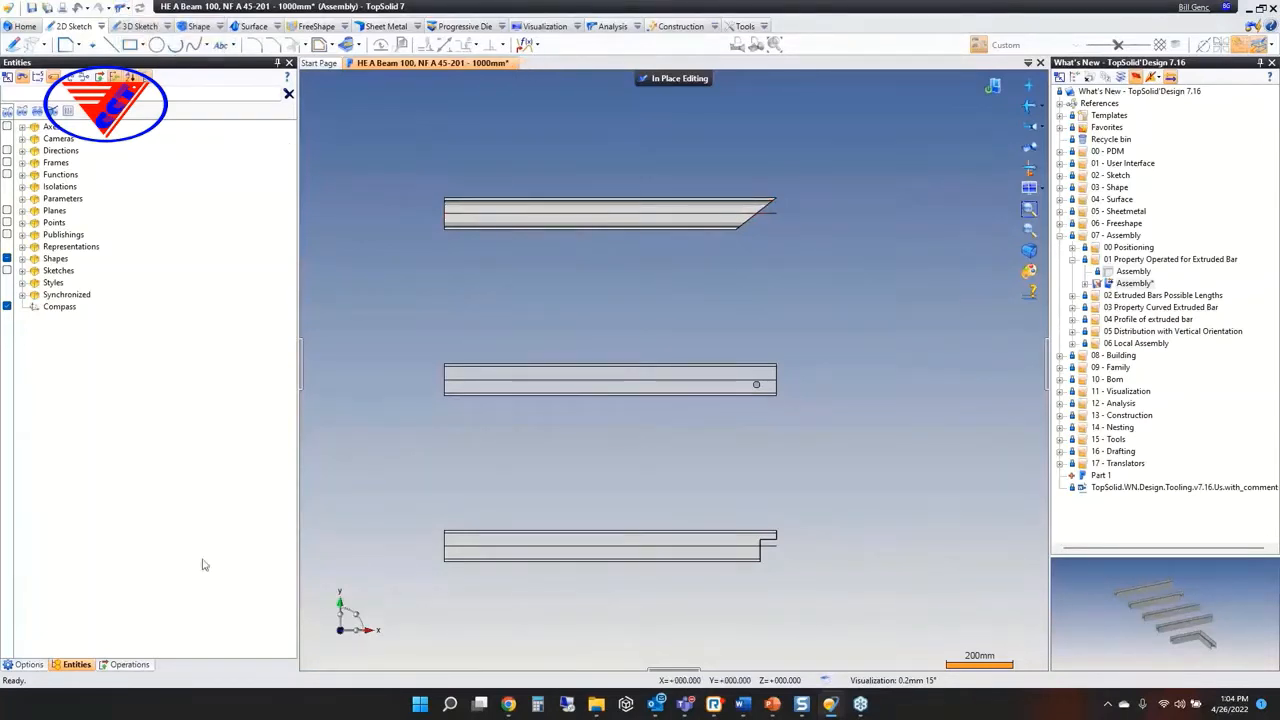
{"action": "left_click", "coordinate": [9, 139]}
{"action": "left_click", "coordinate": [22, 151]}
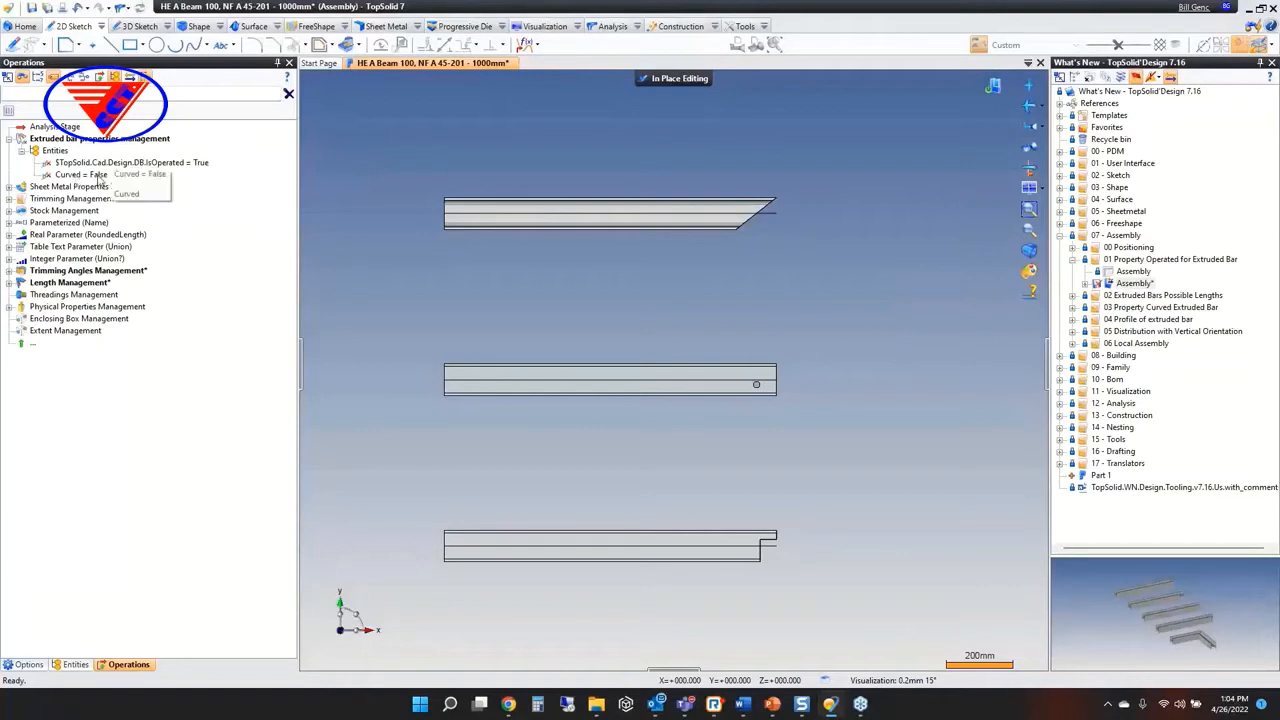
{"action": "left_click", "coordinate": [706, 81]}
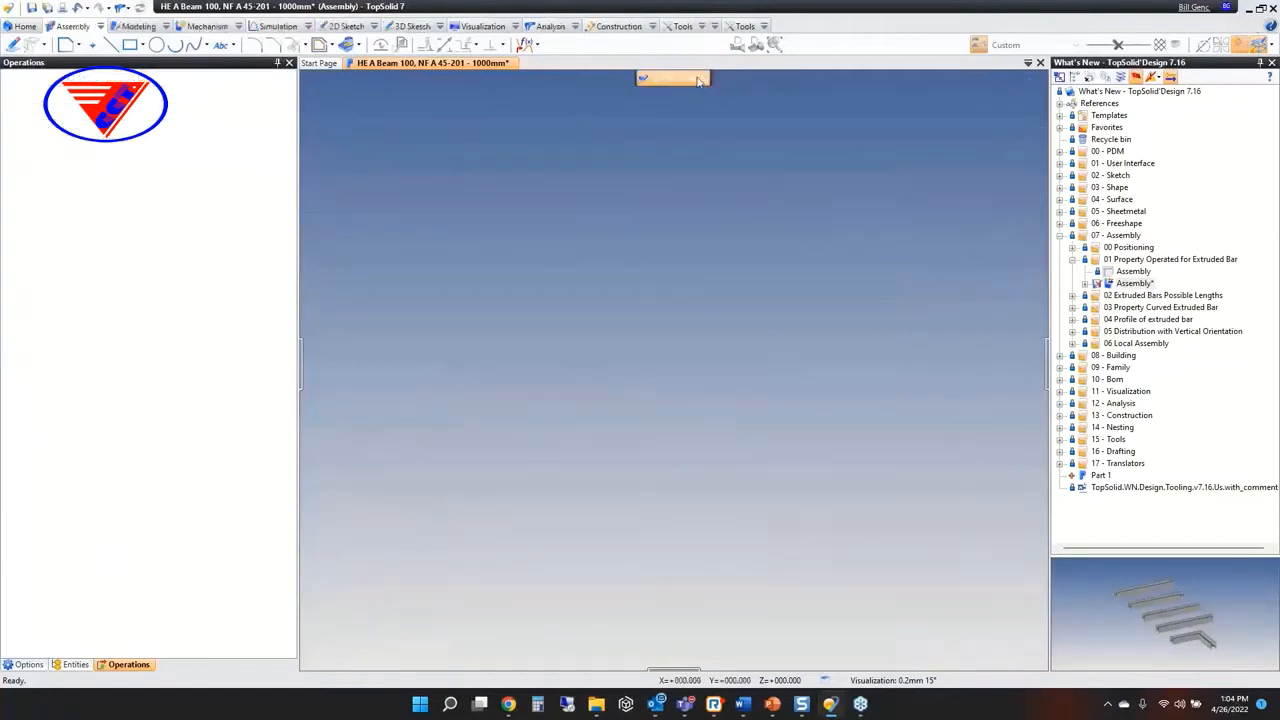
Edit the drilled beam in place and inspect its operated and curved properties at the Analysis Stage
{"action": "double_click", "coordinate": [614, 396]}
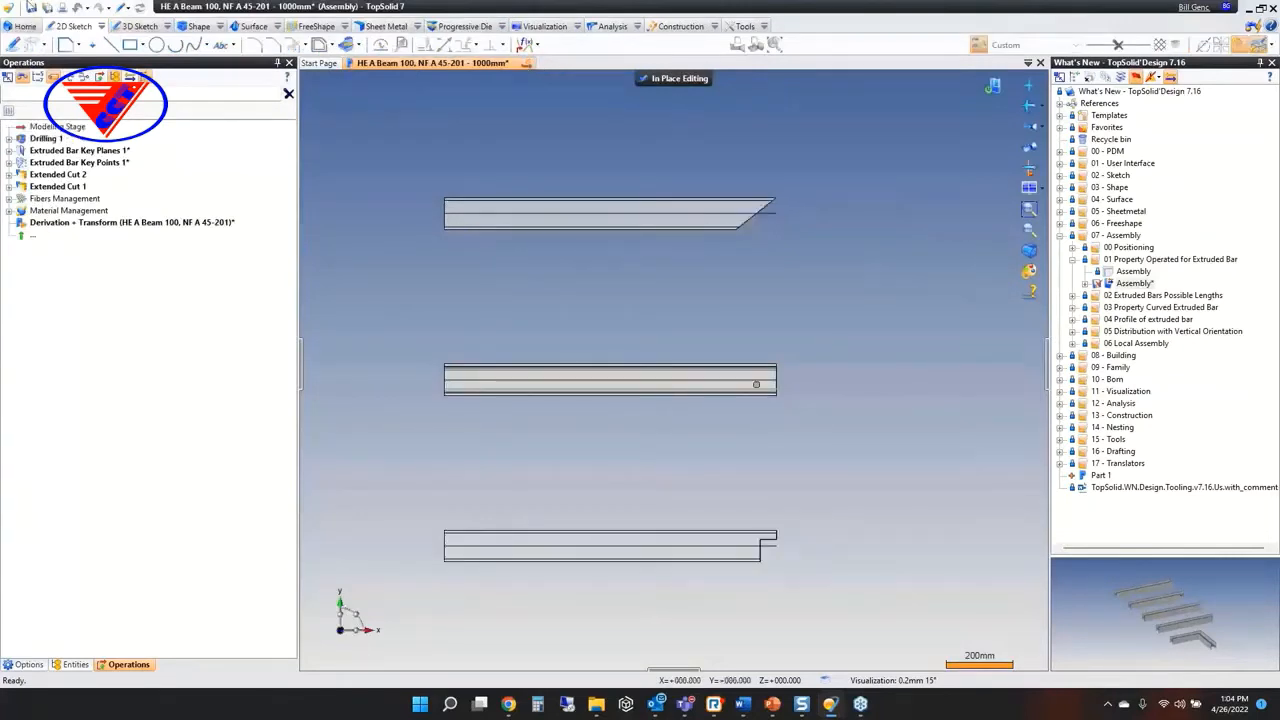
{"action": "left_click", "coordinate": [122, 8]}
{"action": "left_click", "coordinate": [140, 40]}
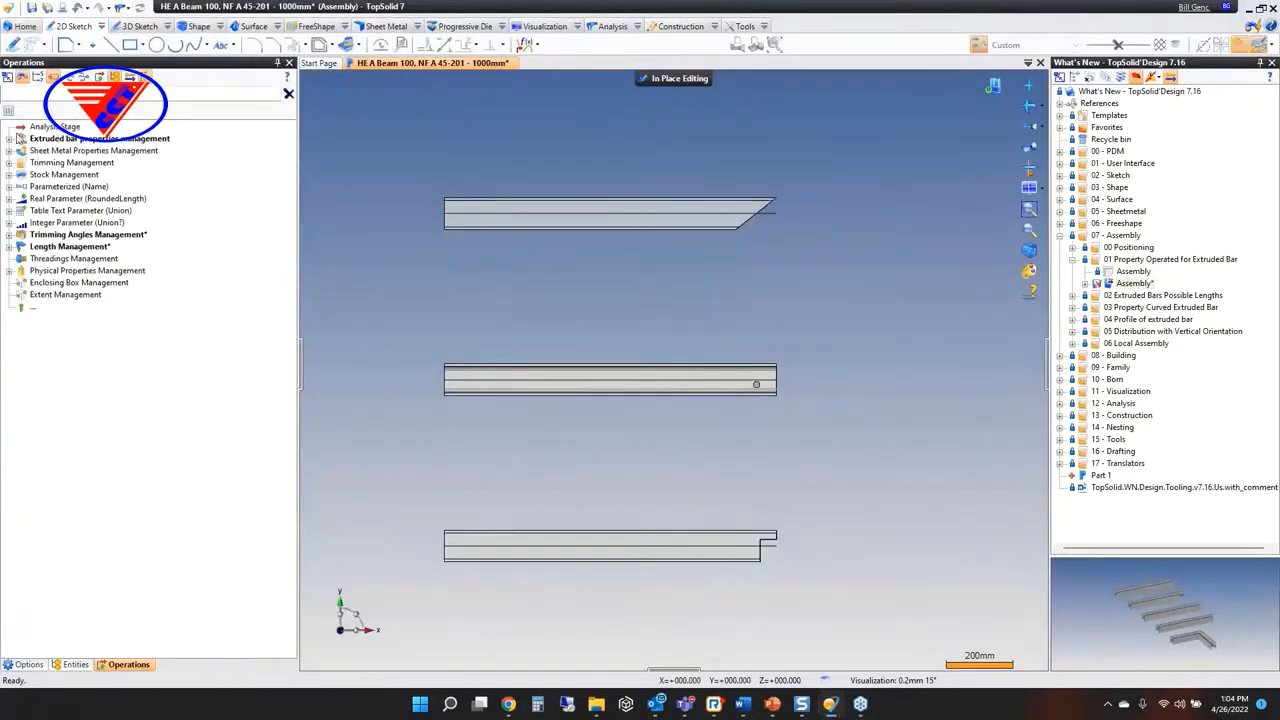
{"action": "left_click", "coordinate": [10, 138]}
{"action": "left_click", "coordinate": [21, 150]}
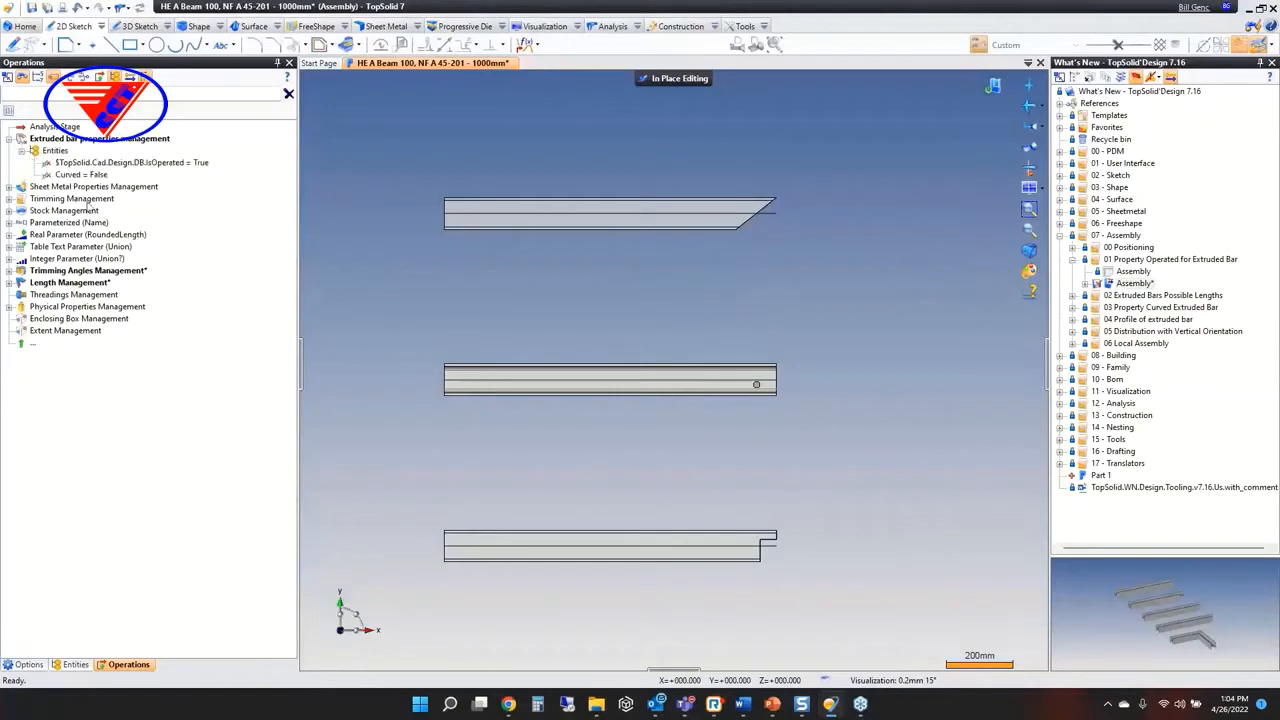
{"action": "scroll", "coordinate": [458, 253], "scroll_direction": "down", "scroll_amount": 3}
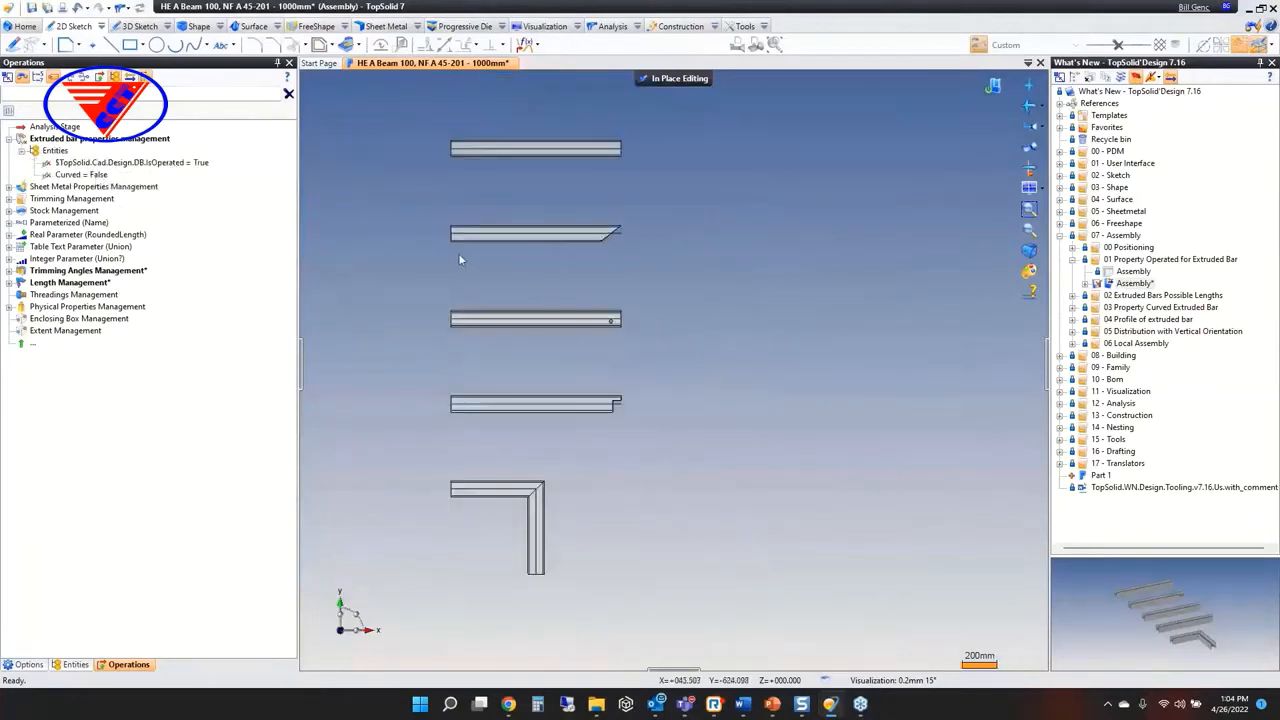
{"action": "left_click", "coordinate": [677, 80]}
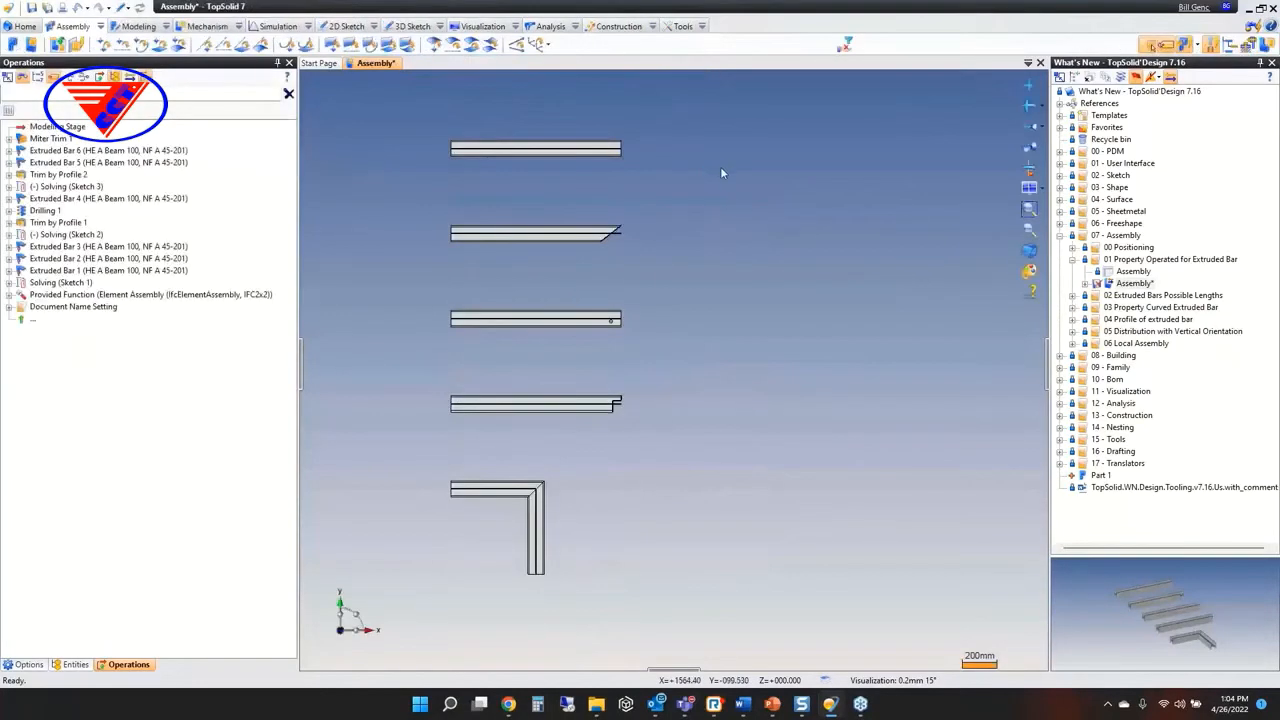
Open the assembly in the 03 Property Curved Extruded Bar folder
{"action": "left_click", "coordinate": [1072, 307]}
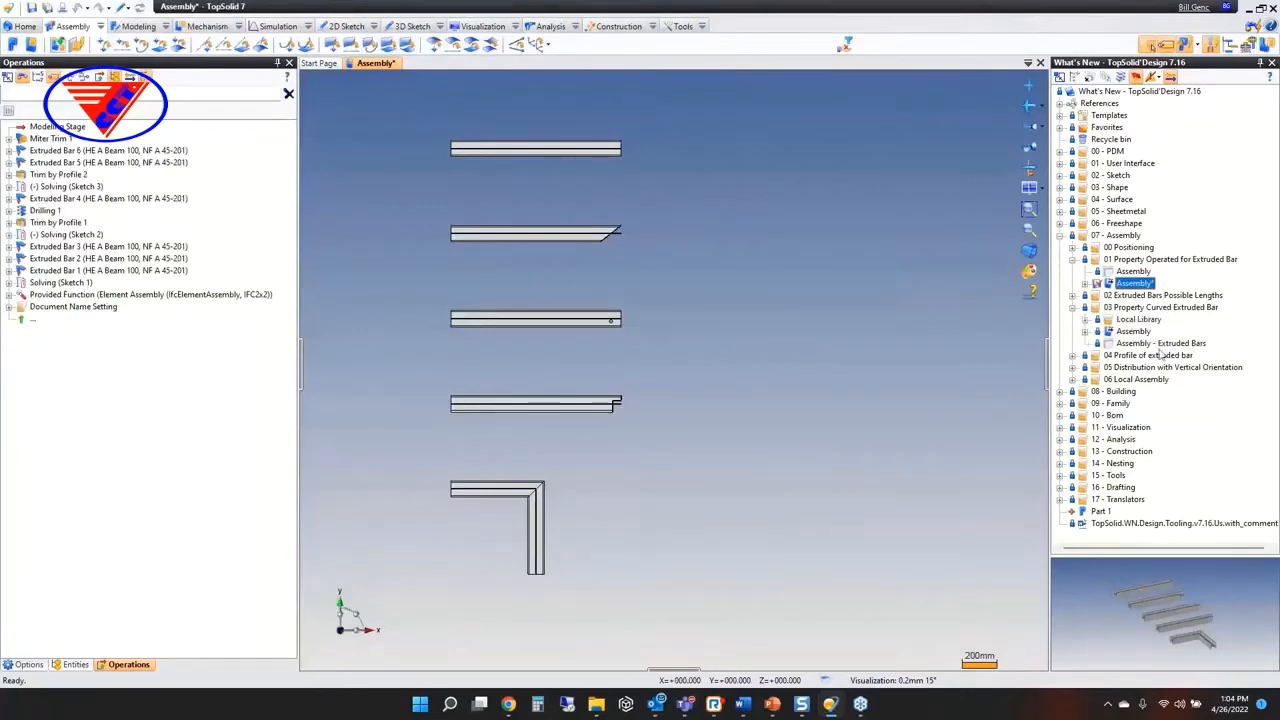
{"action": "left_click", "coordinate": [1134, 331]}
{"action": "double_click", "coordinate": [1134, 331]}
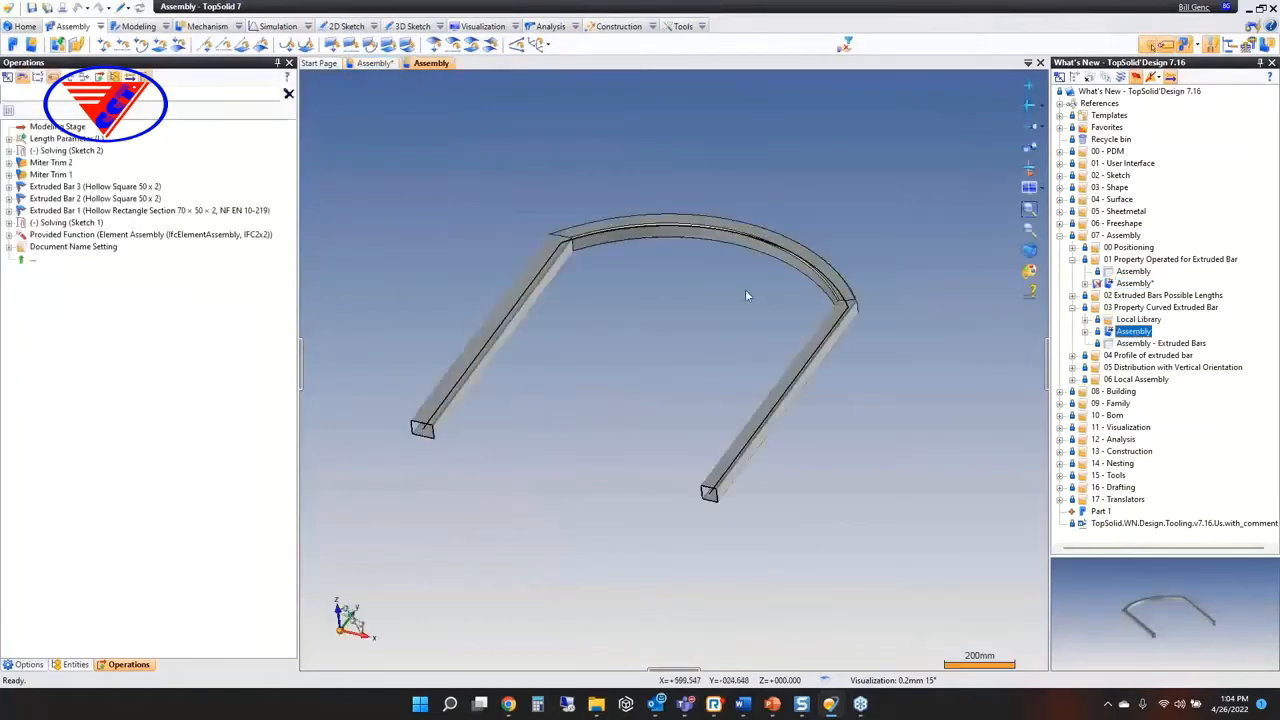
Edit the curved hollow square bar in place and inspect its operated and curved properties at the Analysis Stage
{"action": "double_click", "coordinate": [610, 228]}
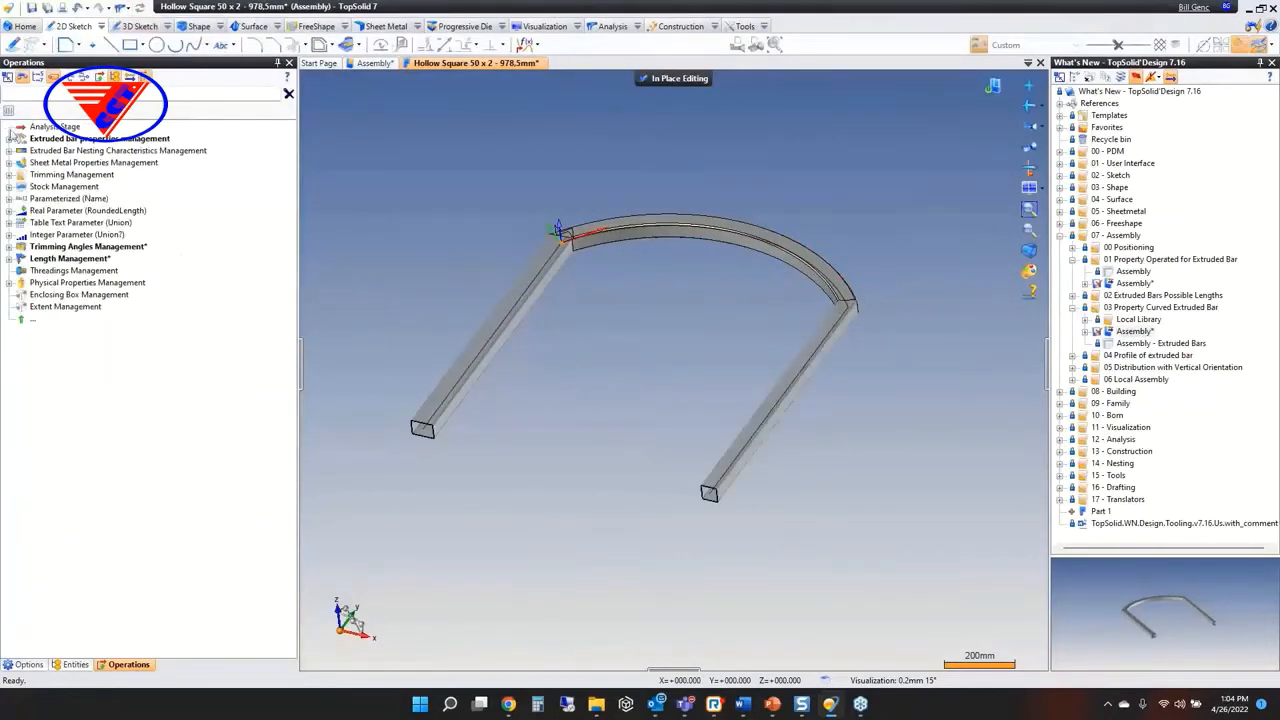
{"action": "left_click", "coordinate": [9, 138]}
{"action": "left_click", "coordinate": [21, 150]}
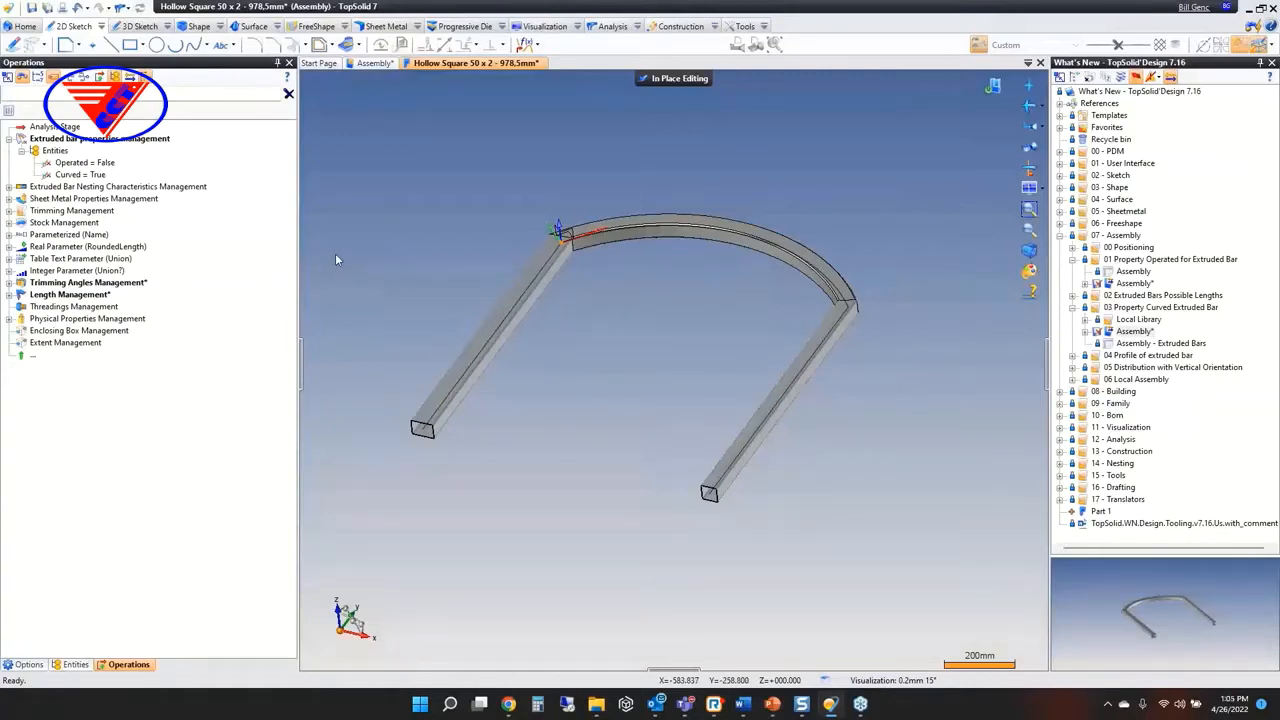
Leave in-place editing and open the Assembly - Extruded Bars bill of material in the 03 Property Curved Extruded Bar folder
{"action": "left_click", "coordinate": [1168, 343]}
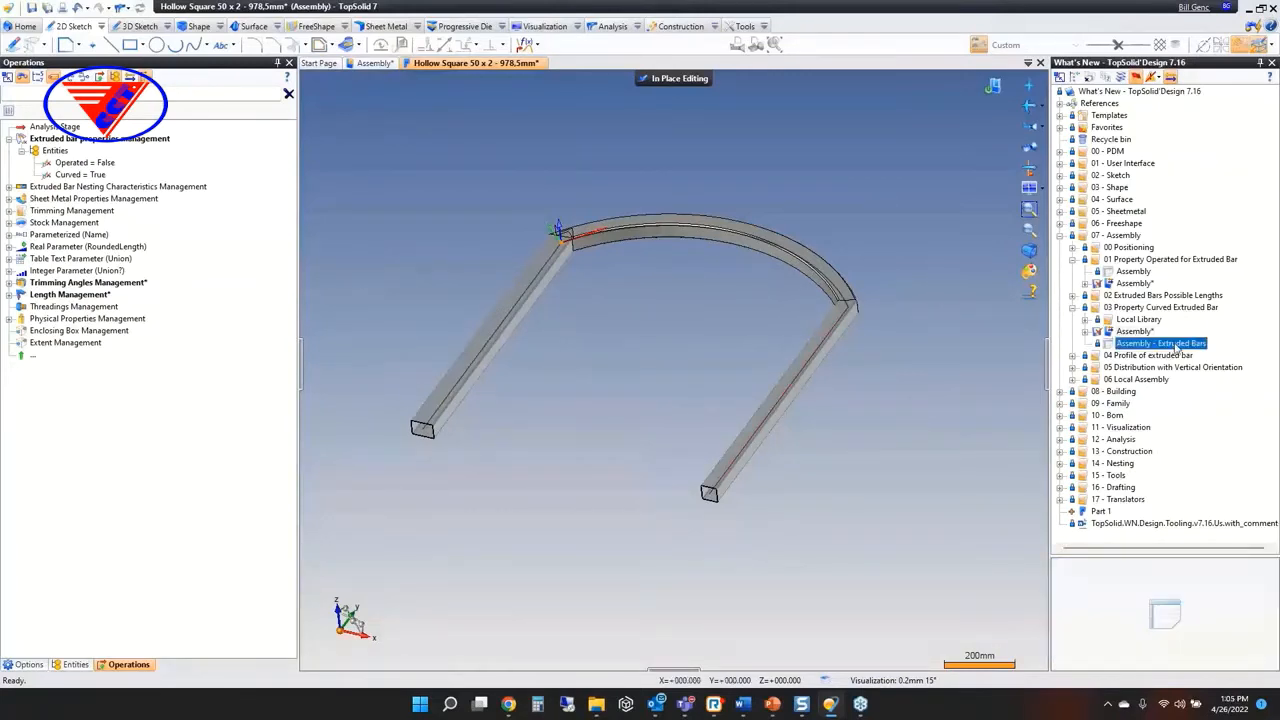
{"action": "left_click", "coordinate": [690, 76]}
{"action": "double_click", "coordinate": [1149, 346]}
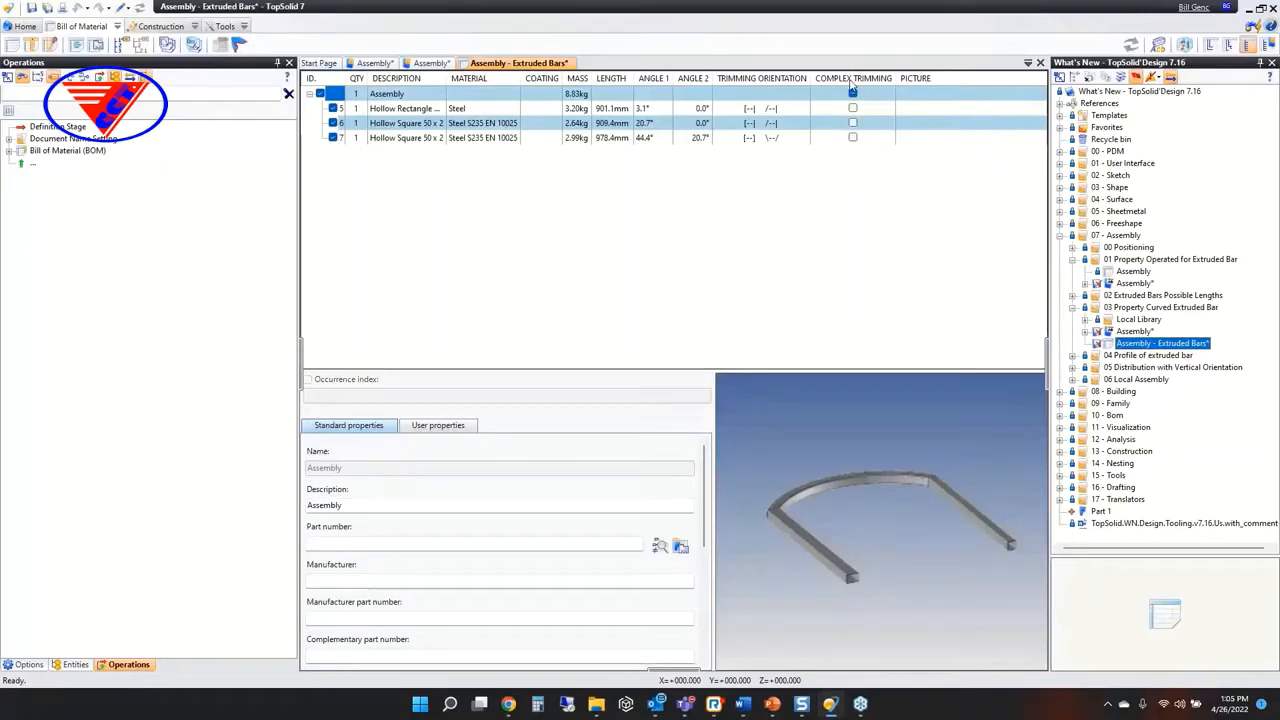
Close the extruded bars bill of material and both open assemblies without saving their changes
{"action": "middle_click", "coordinate": [509, 63]}
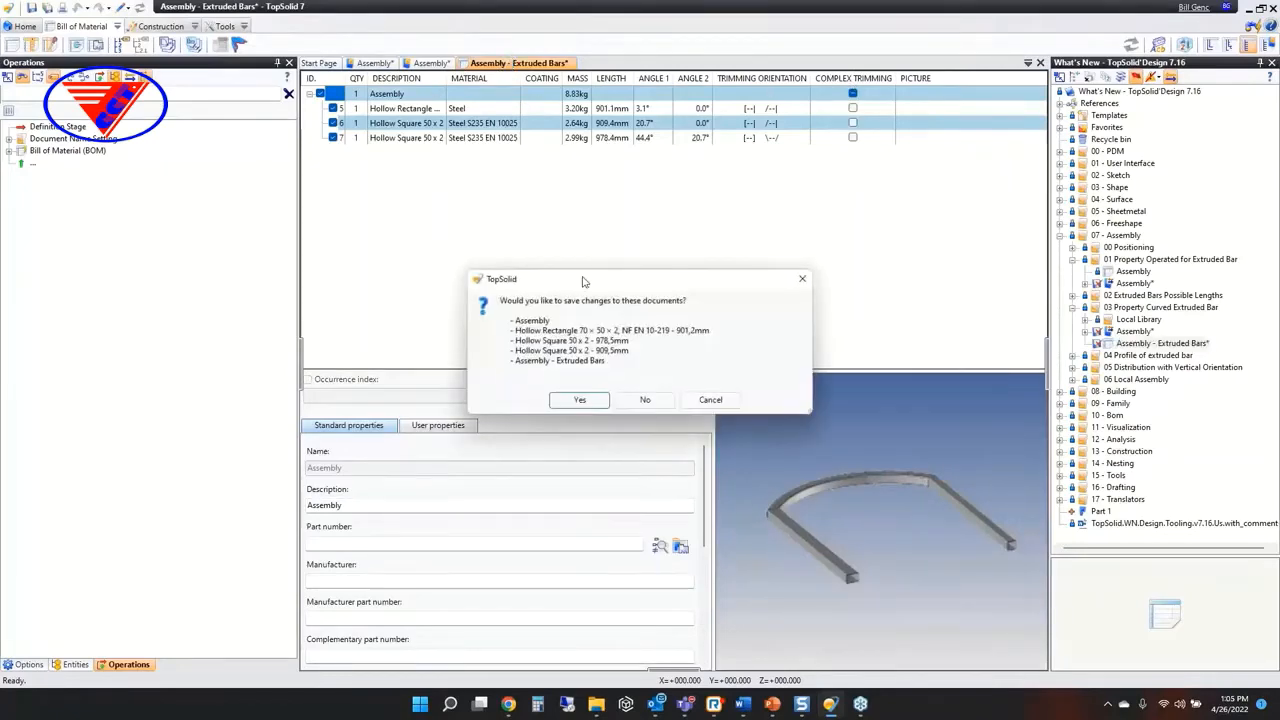
{"action": "left_click", "coordinate": [645, 399]}
{"action": "middle_click", "coordinate": [432, 63]}
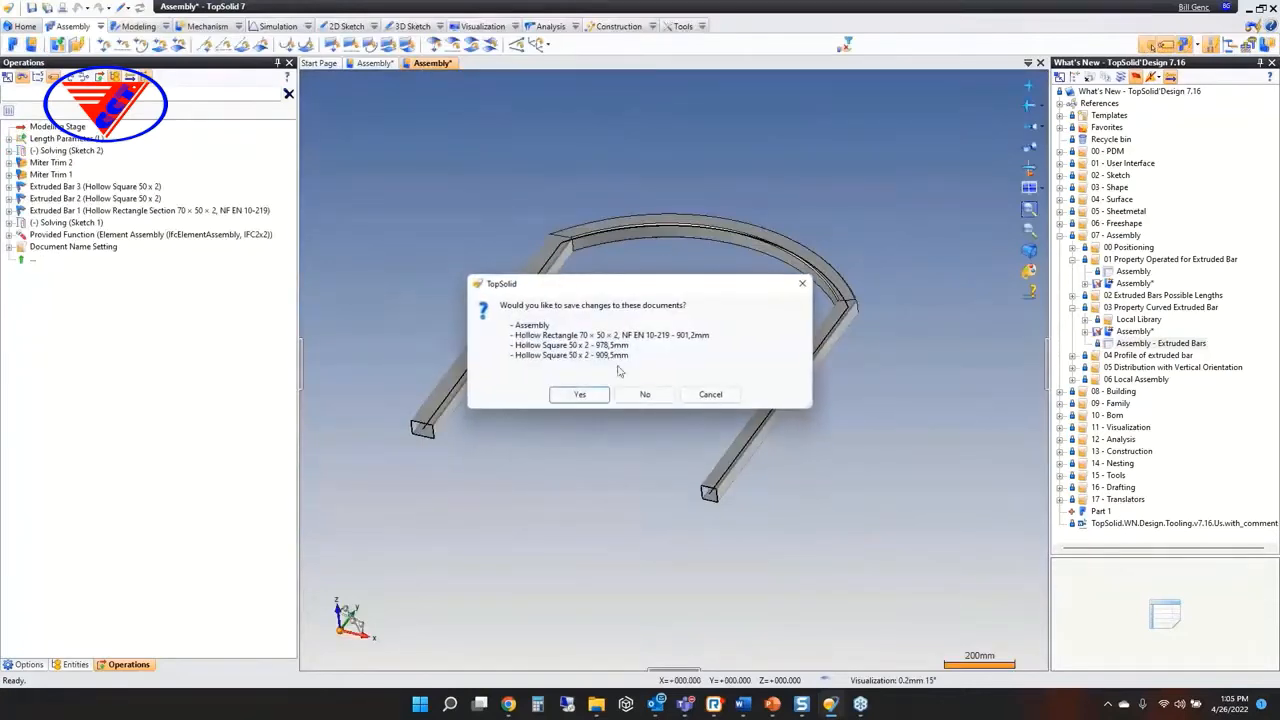
{"action": "left_click", "coordinate": [651, 394]}
{"action": "middle_click", "coordinate": [376, 64]}
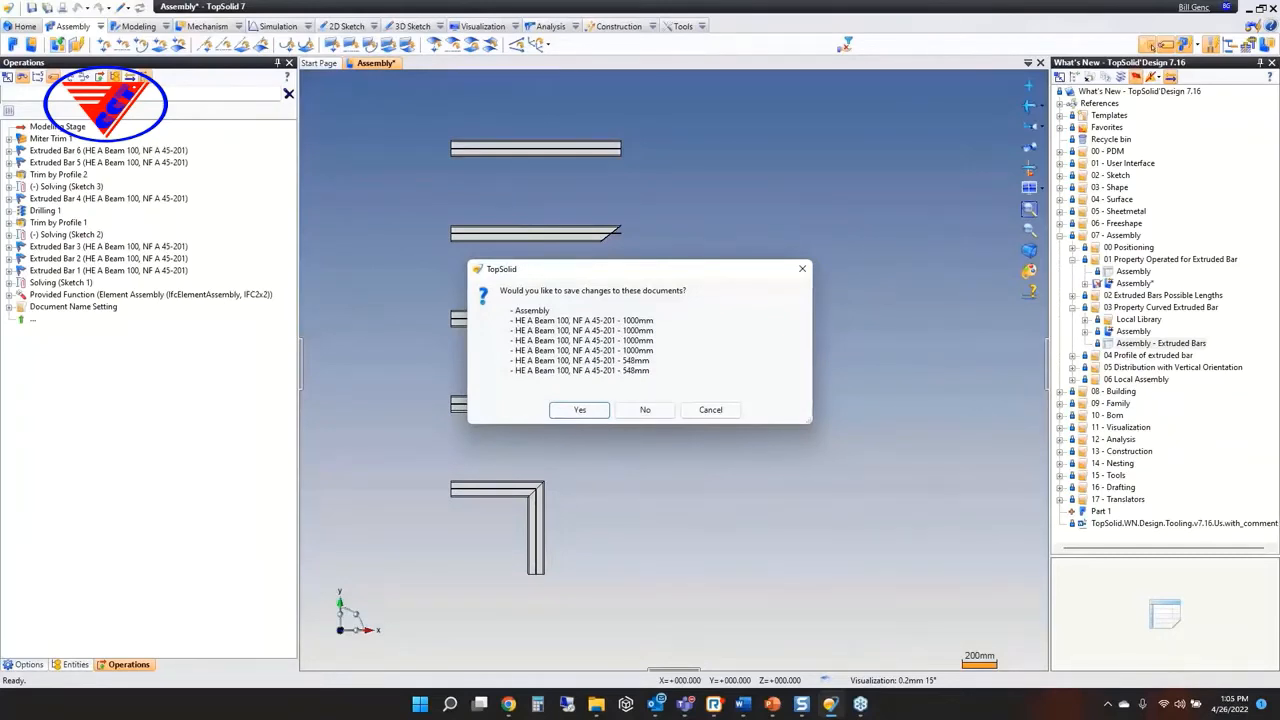
{"action": "left_click", "coordinate": [645, 411]}
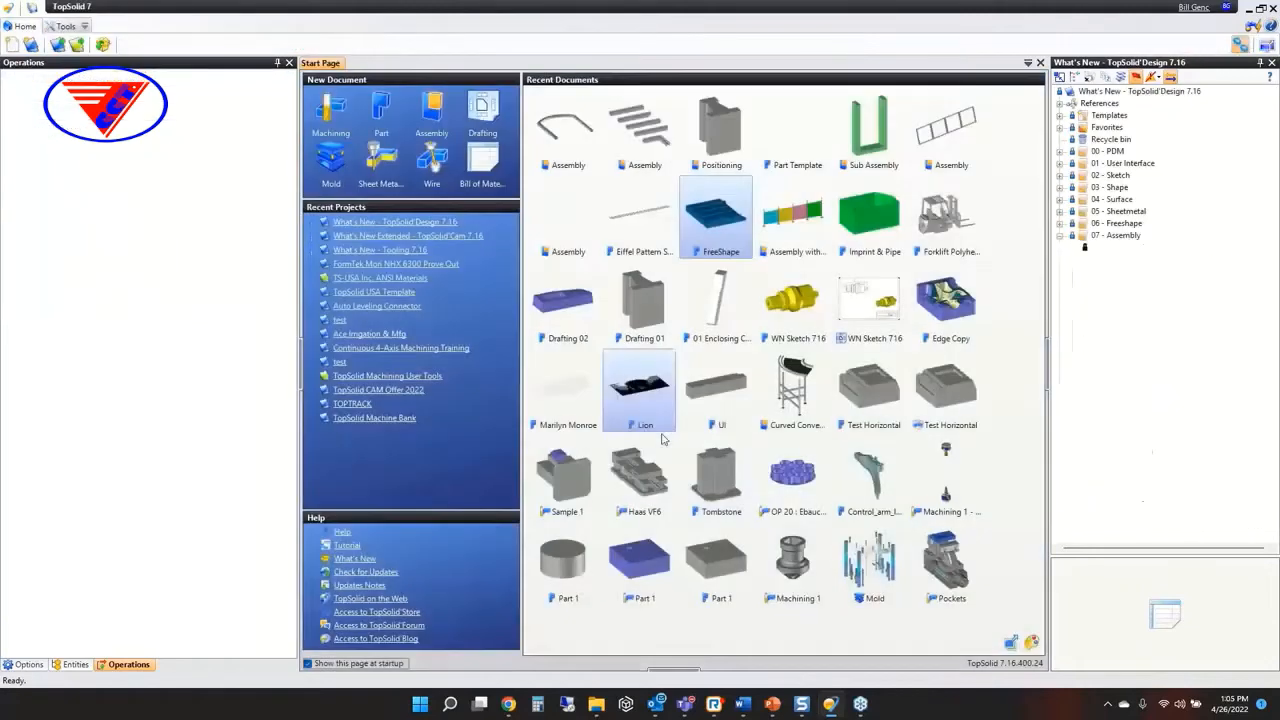
Switch to the PowerPoint slide show and advance to the slide on extruded bar possible lengths and profile of extruded bar
{"action": "left_click", "coordinate": [774, 709]}
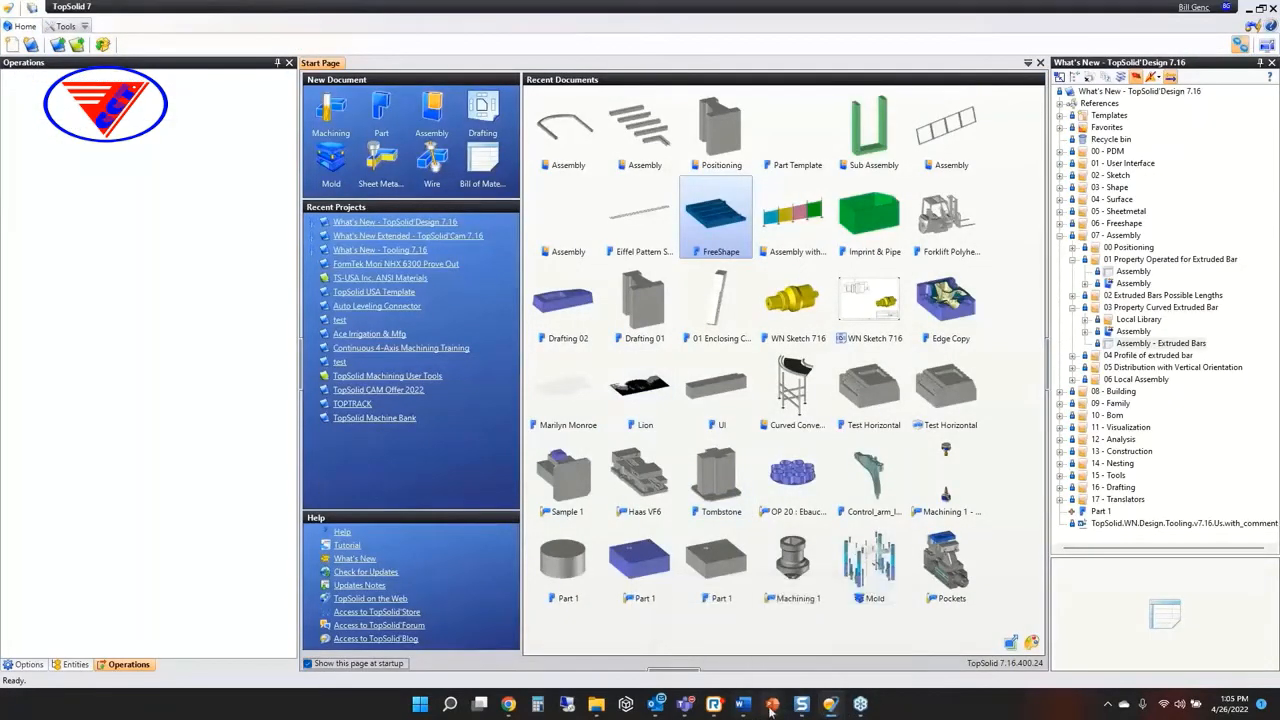
{"action": "left_click", "coordinate": [812, 645]}
{"action": "left_click", "coordinate": [746, 333]}
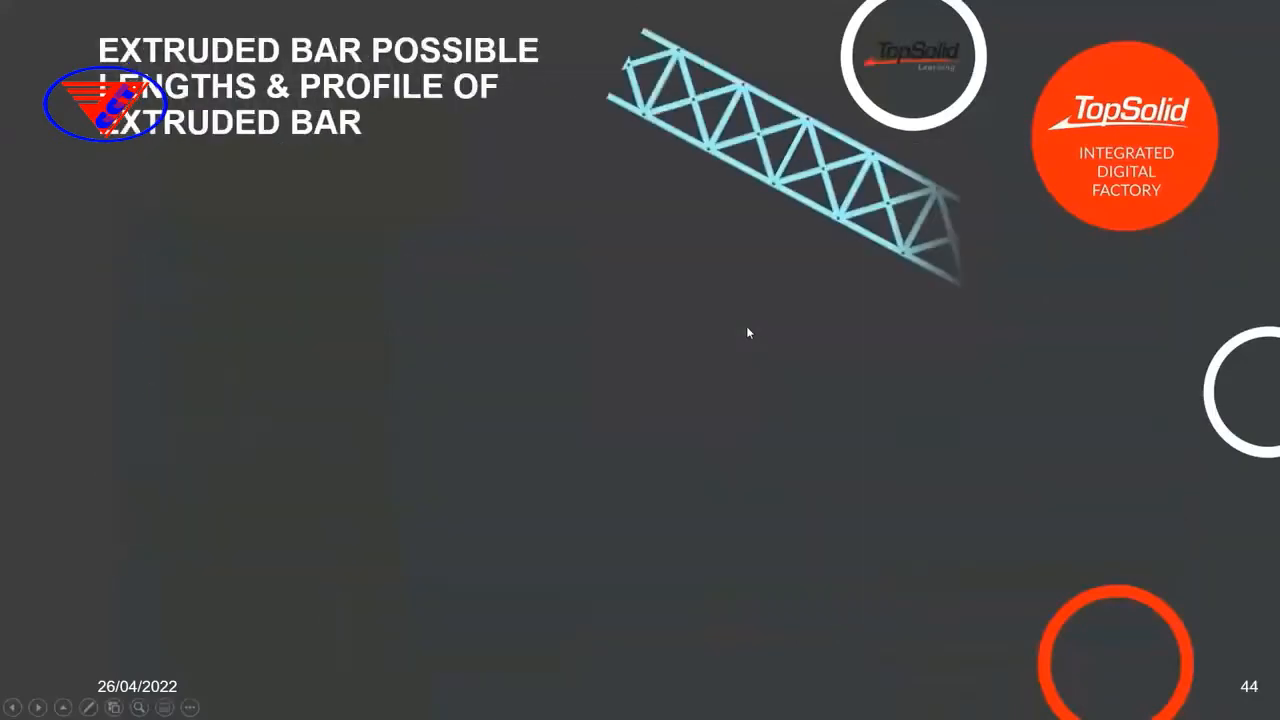
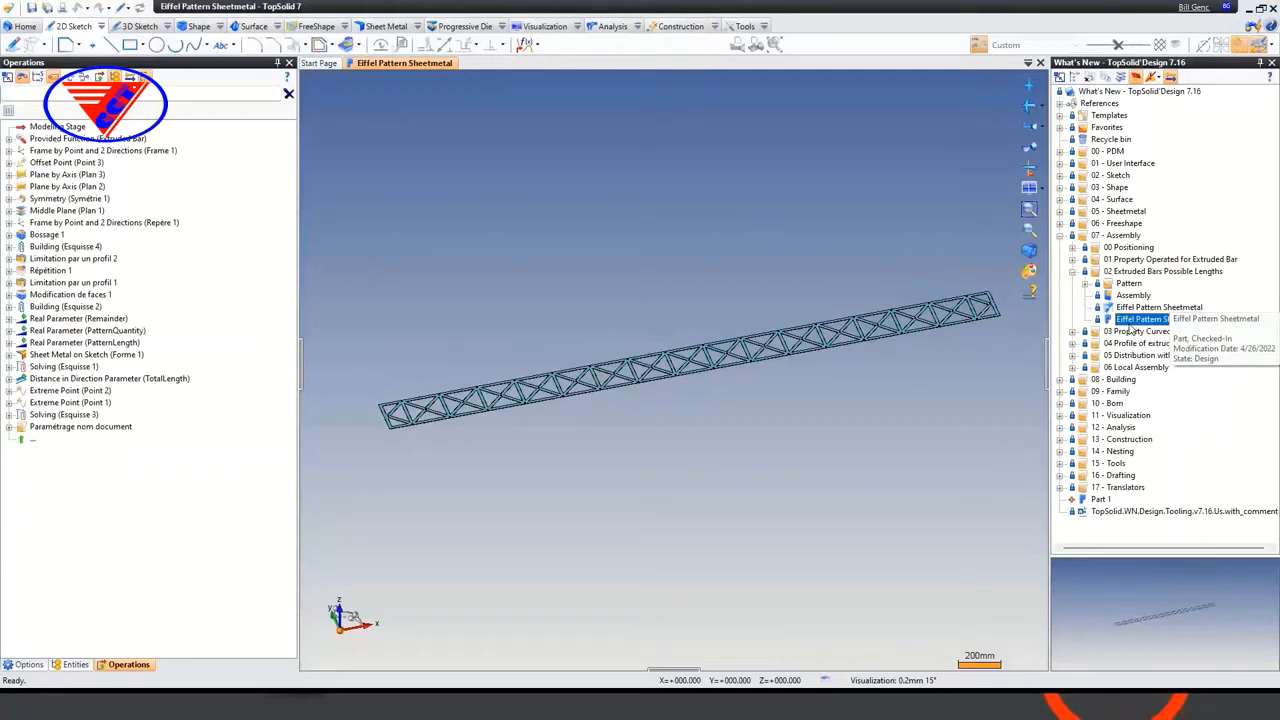
Open the Length parameter of the Eiffel Pattern Sheetmetal part and examine its list of possible values
{"action": "left_click", "coordinate": [76, 664]}
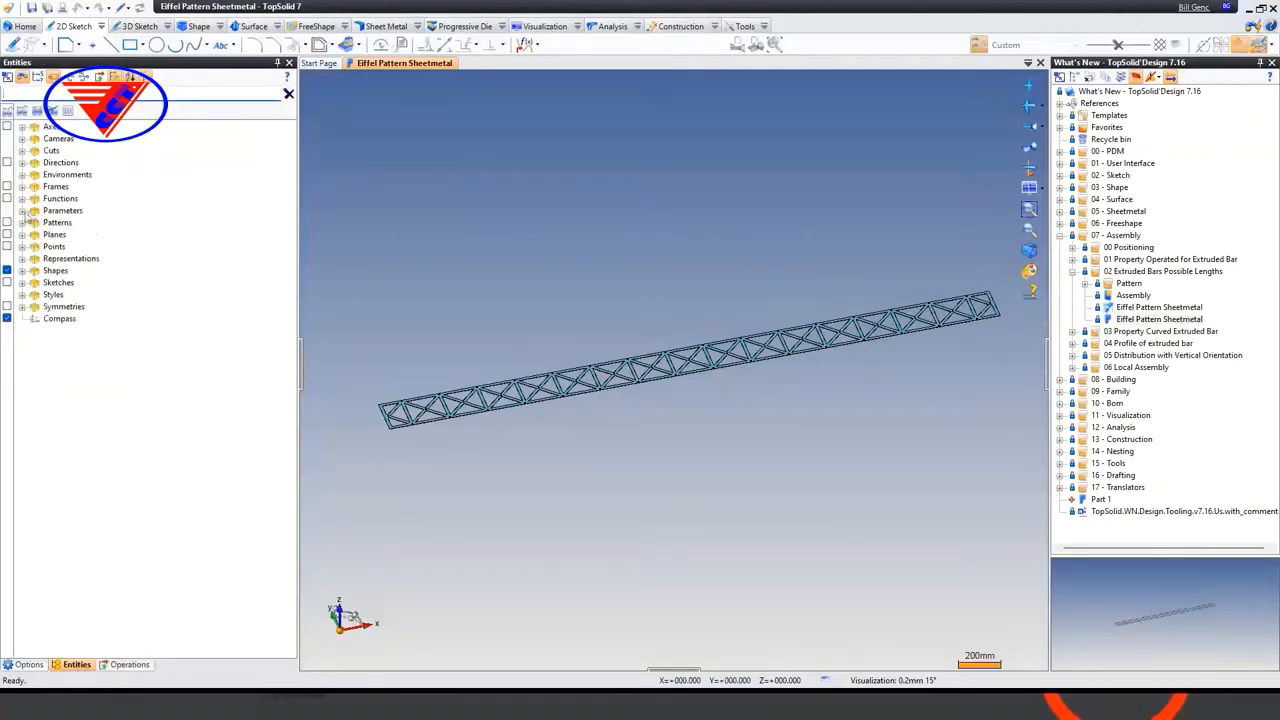
{"action": "left_click", "coordinate": [22, 211]}
{"action": "right_click", "coordinate": [80, 307]}
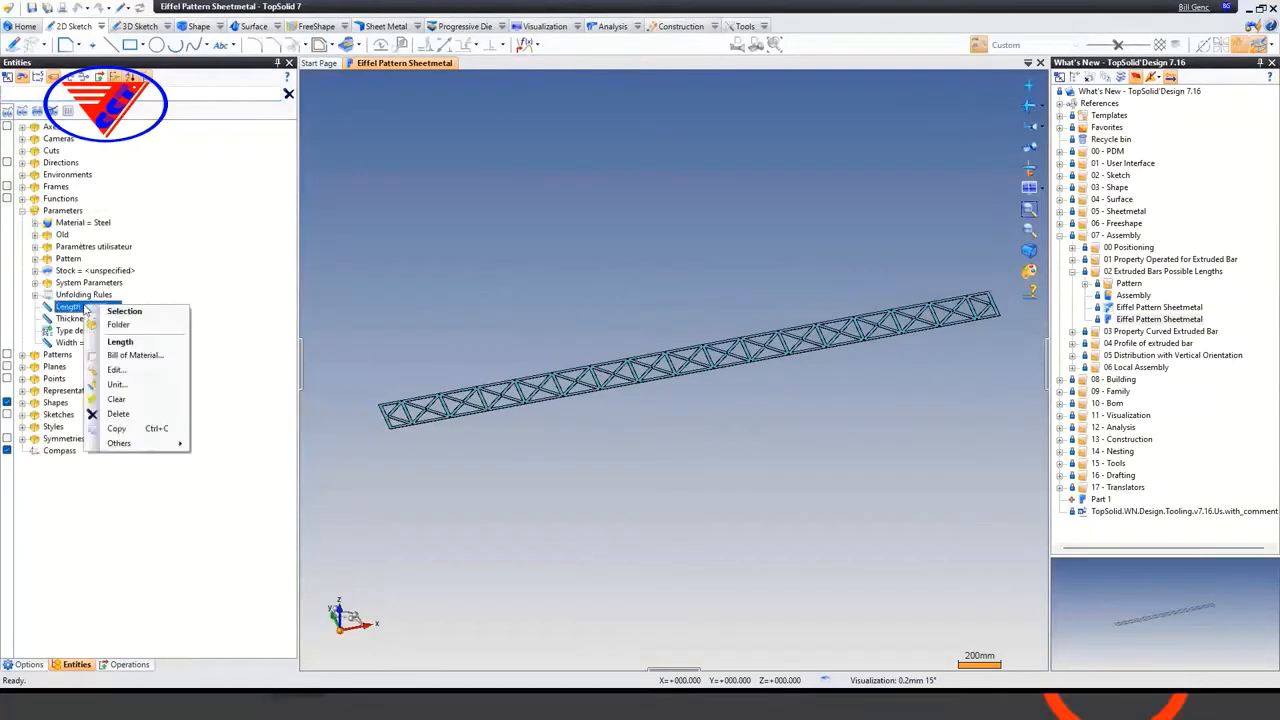
{"action": "left_click", "coordinate": [70, 307]}
{"action": "double_click", "coordinate": [70, 307]}
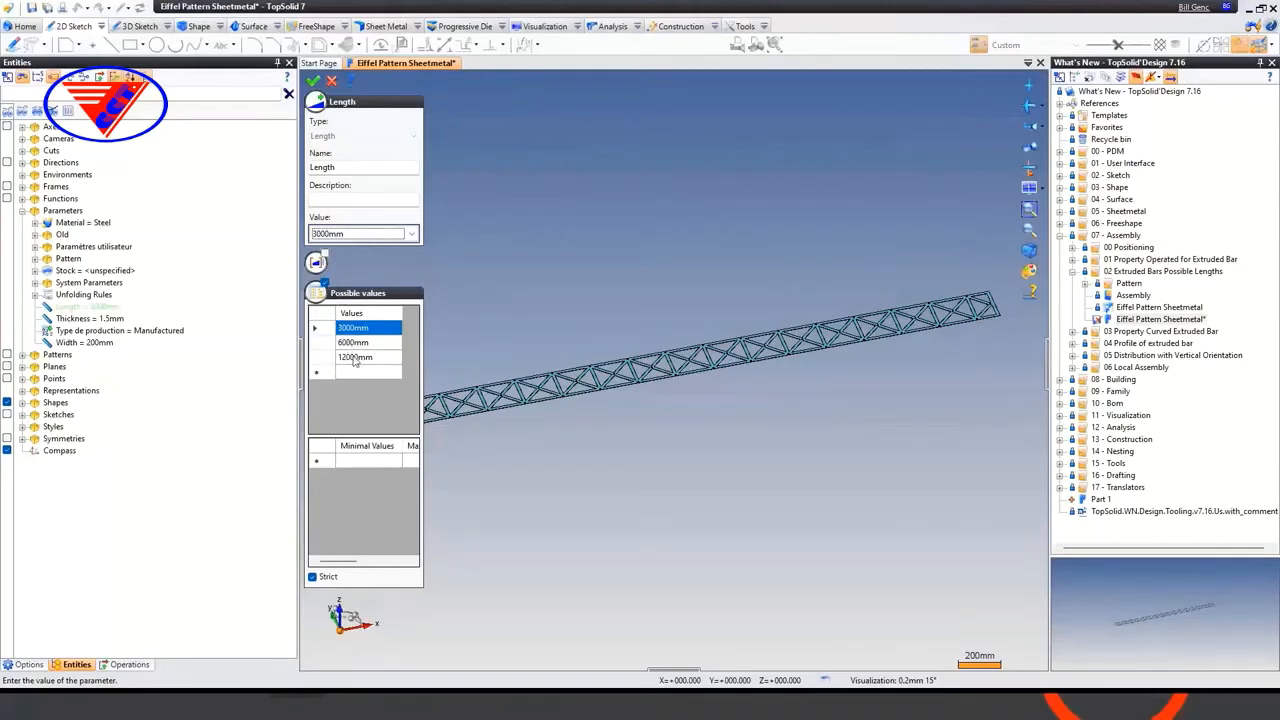
{"action": "left_click", "coordinate": [313, 80]}
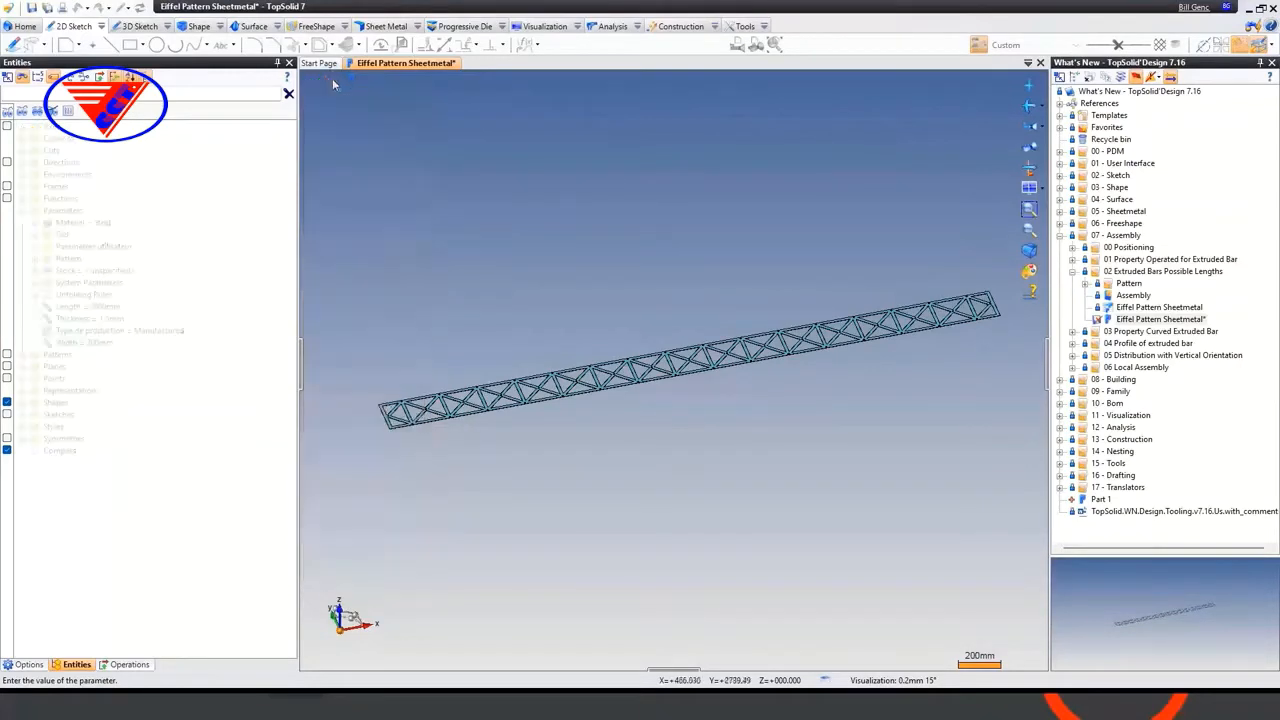
Close the part without saving its changes and open the Eiffel Pattern Sheetmetal family document
{"action": "middle_click", "coordinate": [403, 62]}
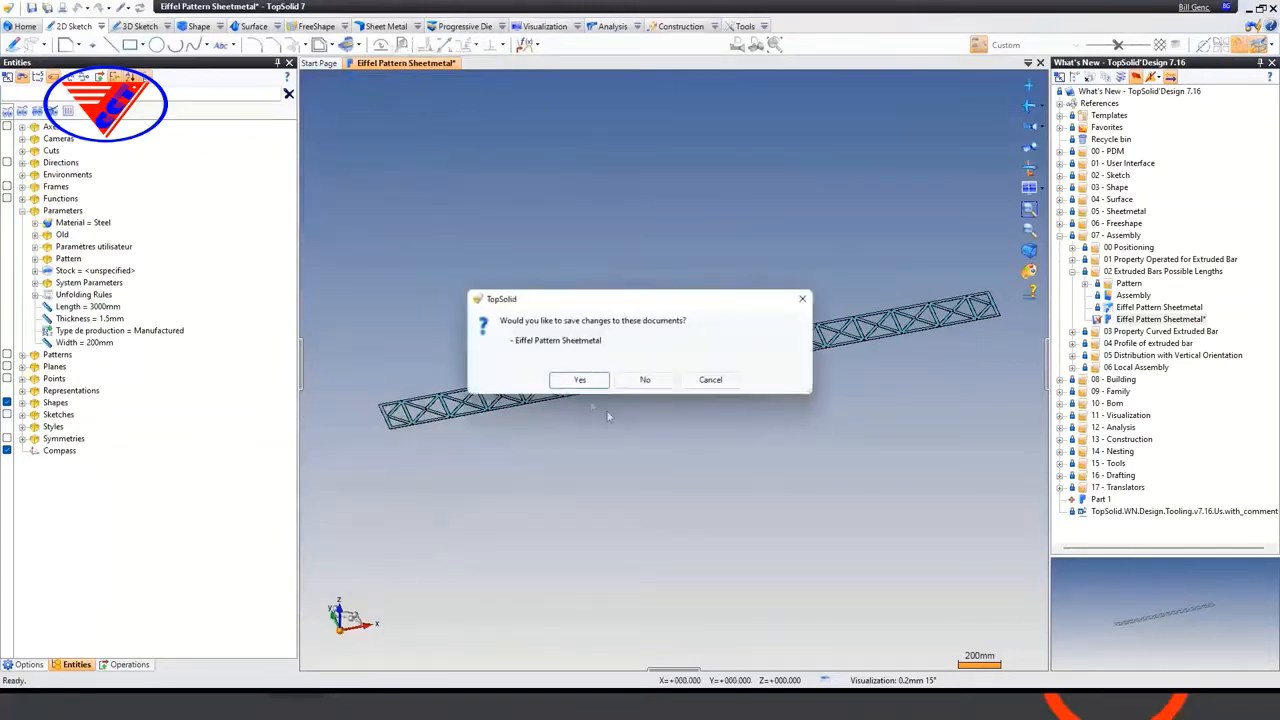
{"action": "left_click", "coordinate": [654, 379]}
{"action": "double_click", "coordinate": [1159, 307]}
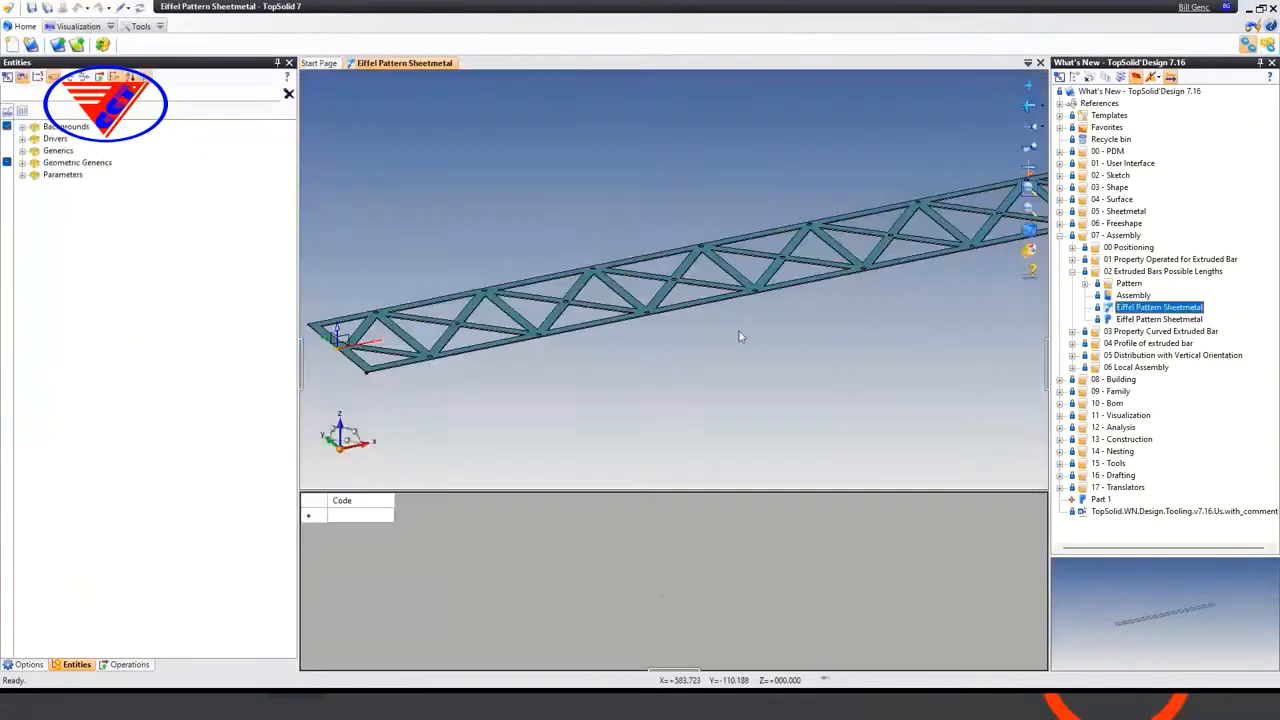
Expand the family's Sheetmetal drivers and open the possible values of the Length driver
{"action": "left_click", "coordinate": [22, 138]}
{"action": "left_click", "coordinate": [35, 150]}
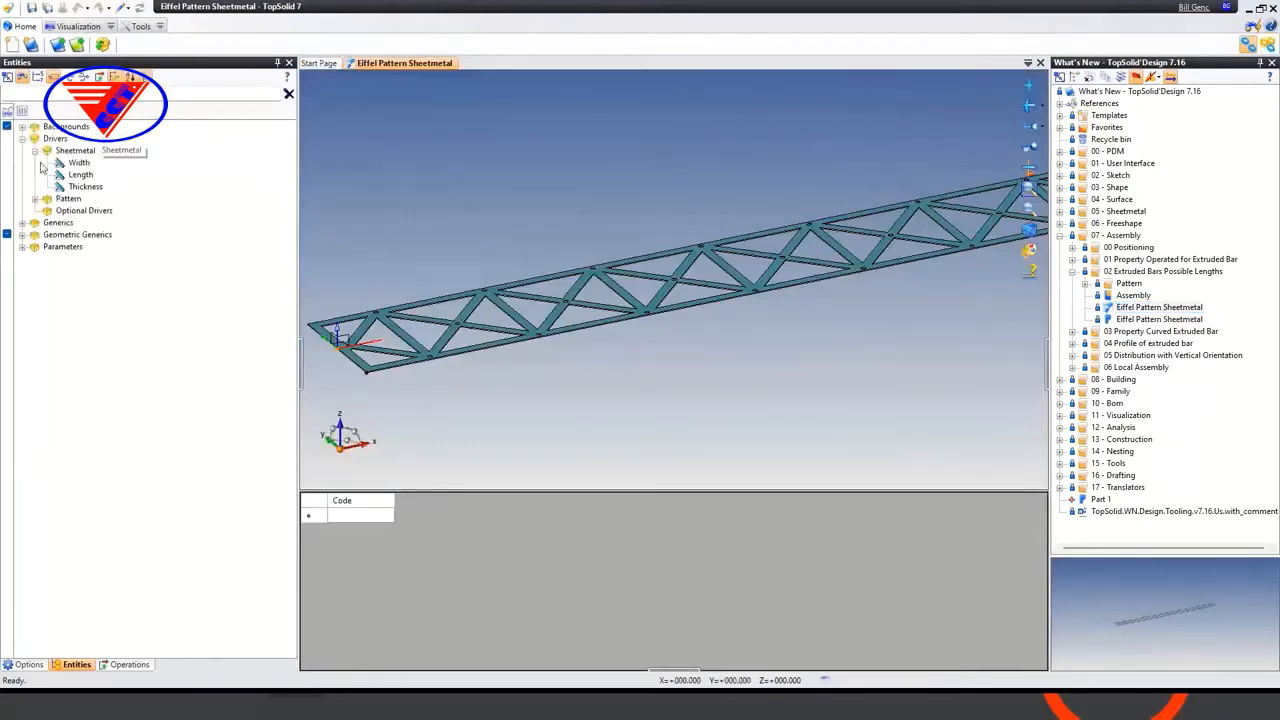
{"action": "left_click", "coordinate": [80, 175]}
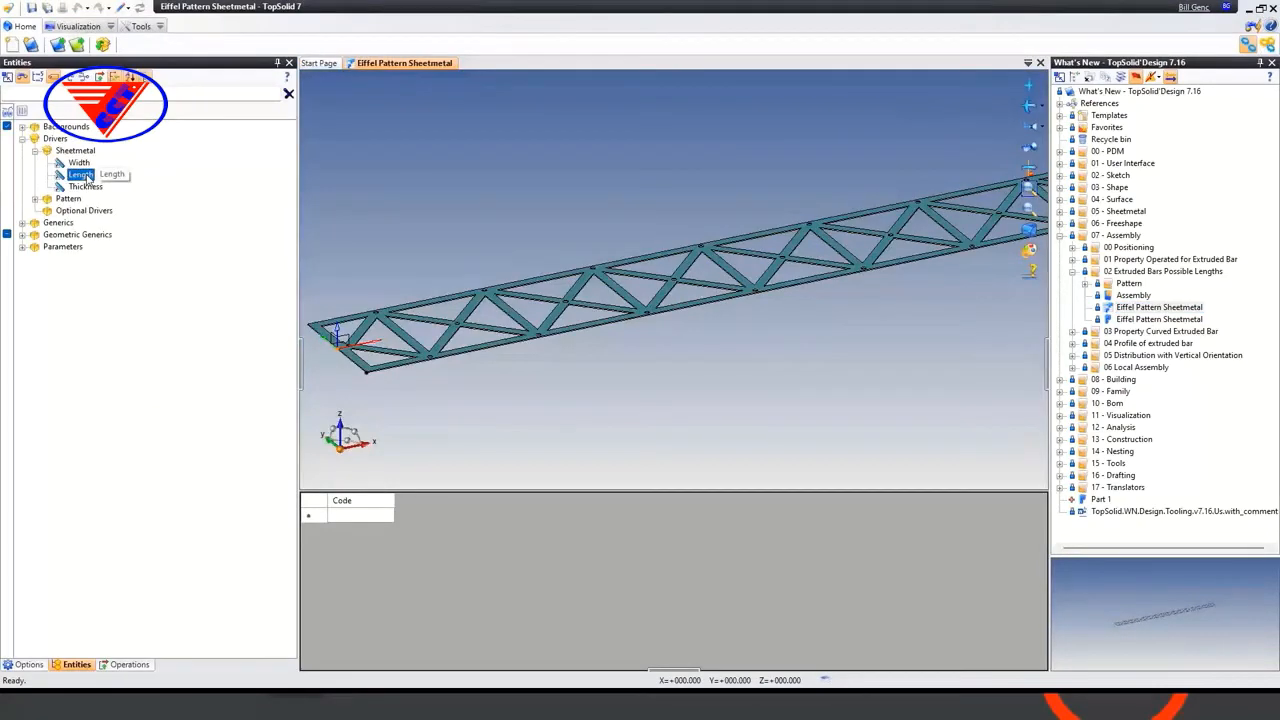
{"action": "right_click", "coordinate": [87, 177]}
{"action": "left_click", "coordinate": [166, 300]}
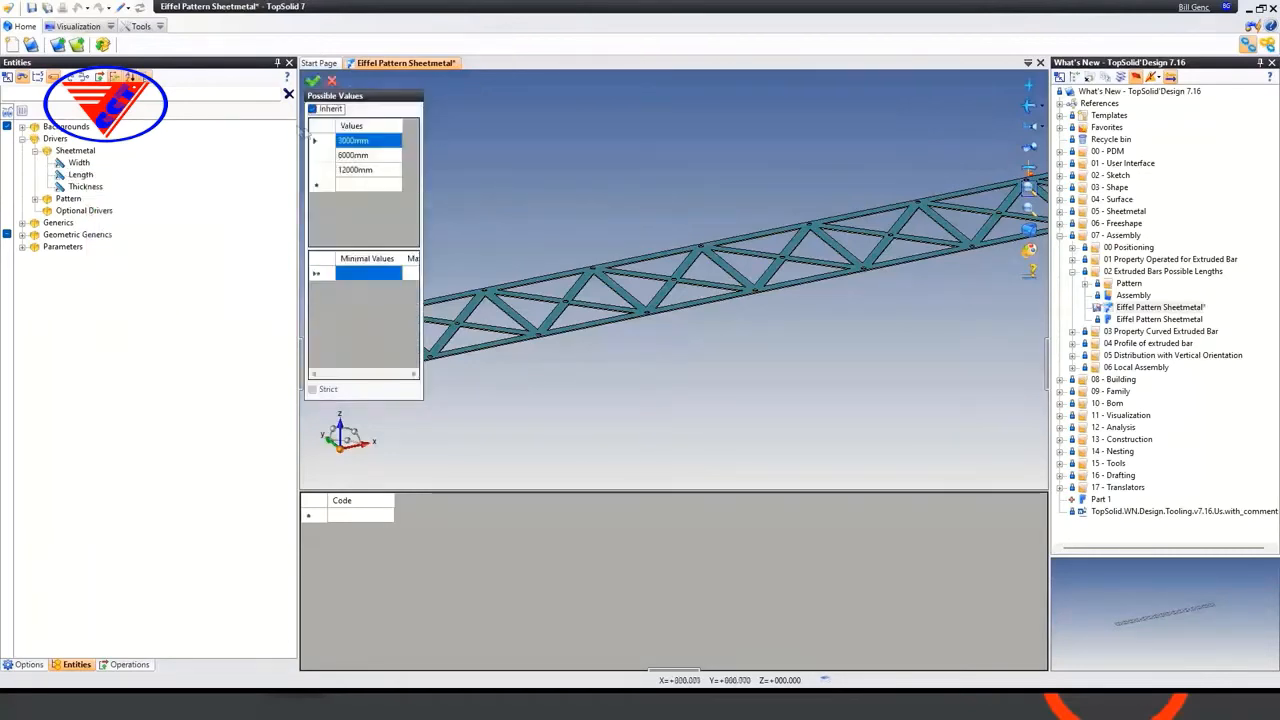
Try disabling Inherit for the Length driver's possible values, re-enable it, and cancel the edit
{"action": "left_click", "coordinate": [313, 110]}
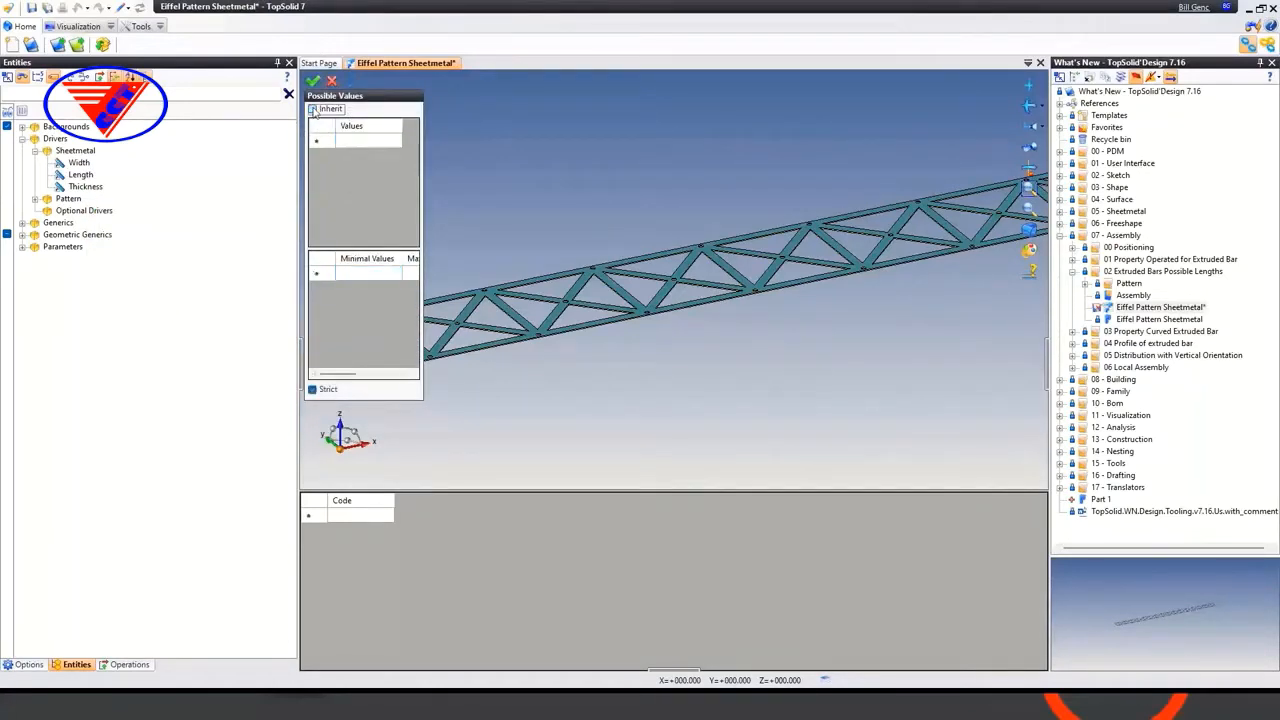
{"action": "left_click", "coordinate": [352, 140]}
{"action": "left_click", "coordinate": [313, 110]}
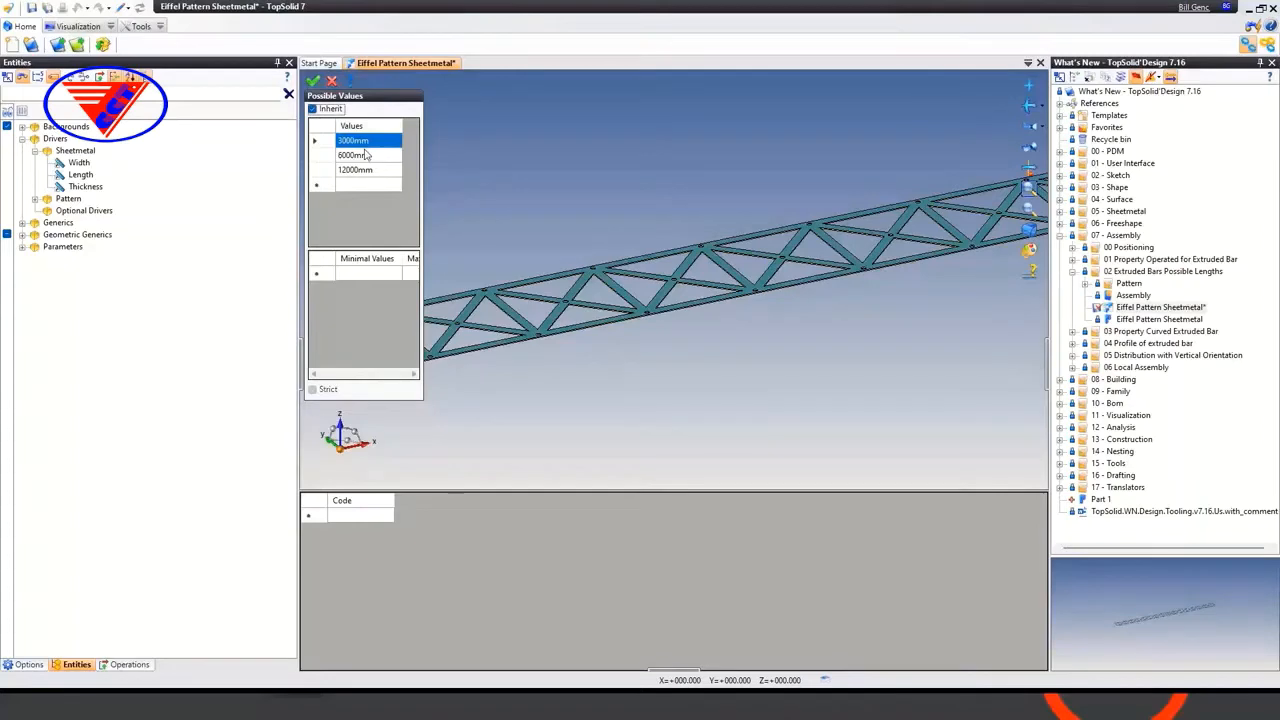
{"action": "left_click", "coordinate": [331, 80]}
Close the family document without saving and open the Assembly in the 02 Extruded Bars Possible Lengths folder
{"action": "middle_click", "coordinate": [374, 66]}
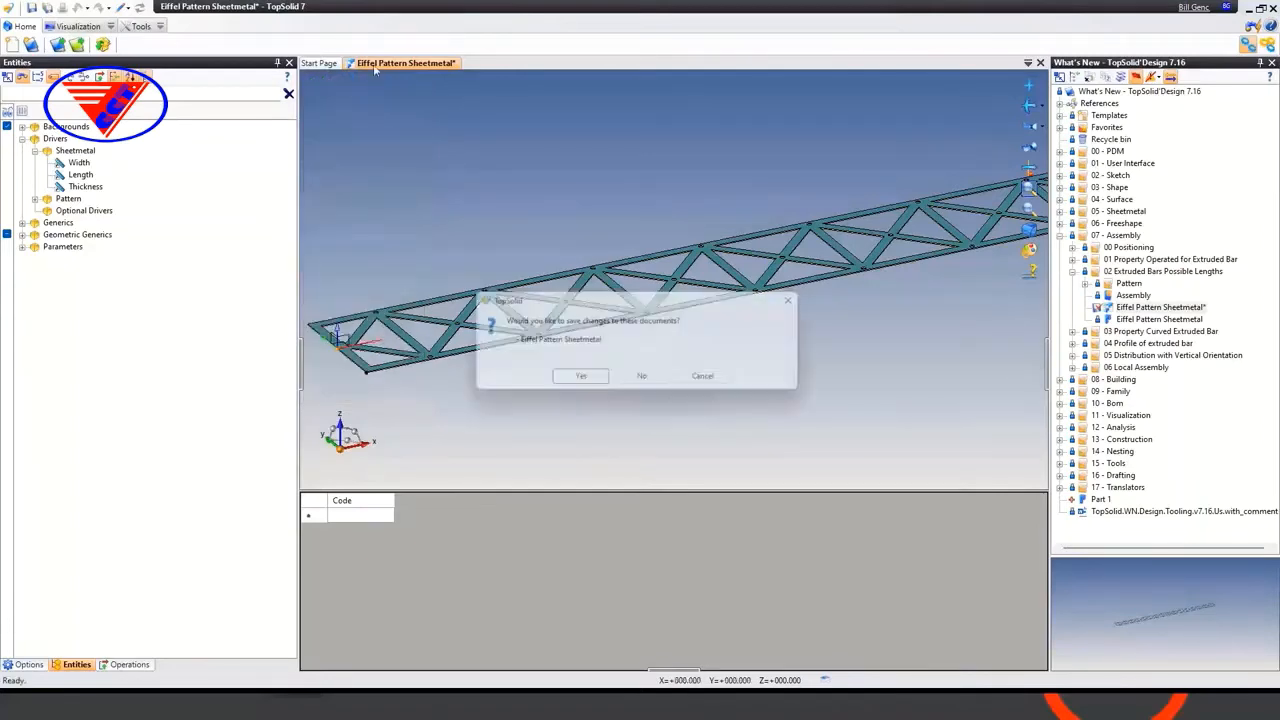
{"action": "left_click", "coordinate": [642, 377]}
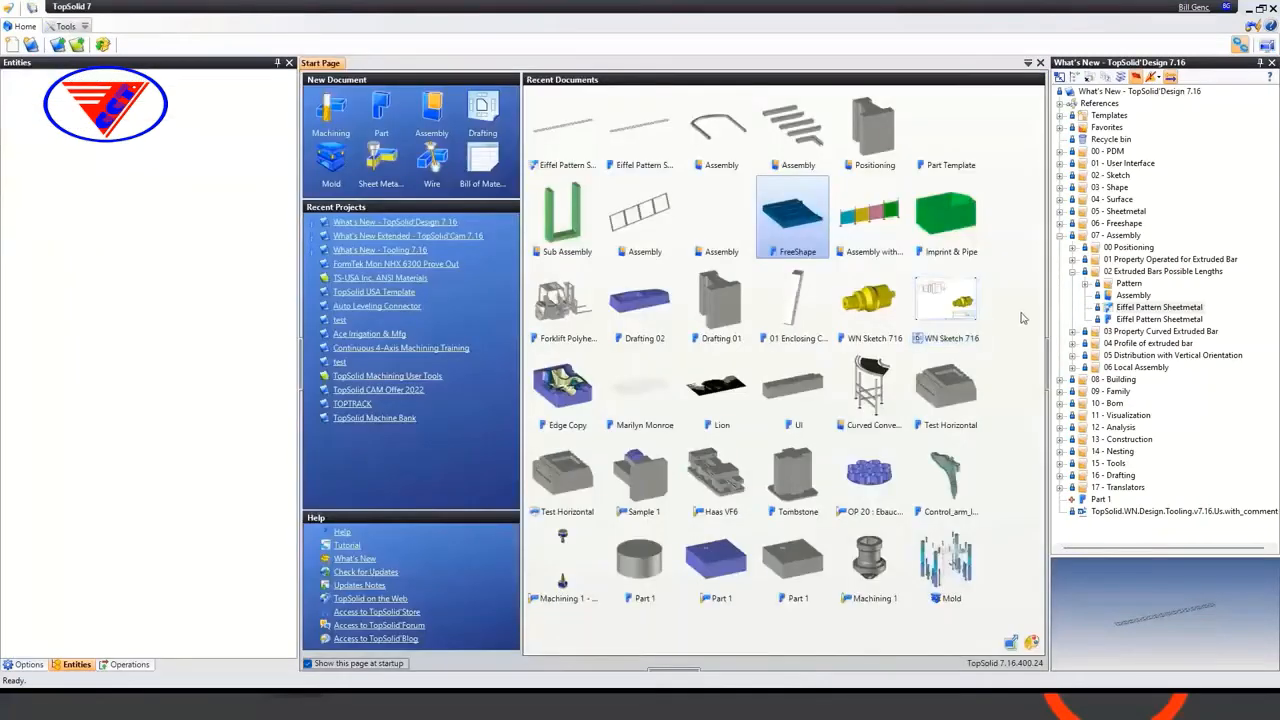
{"action": "double_click", "coordinate": [1120, 296]}
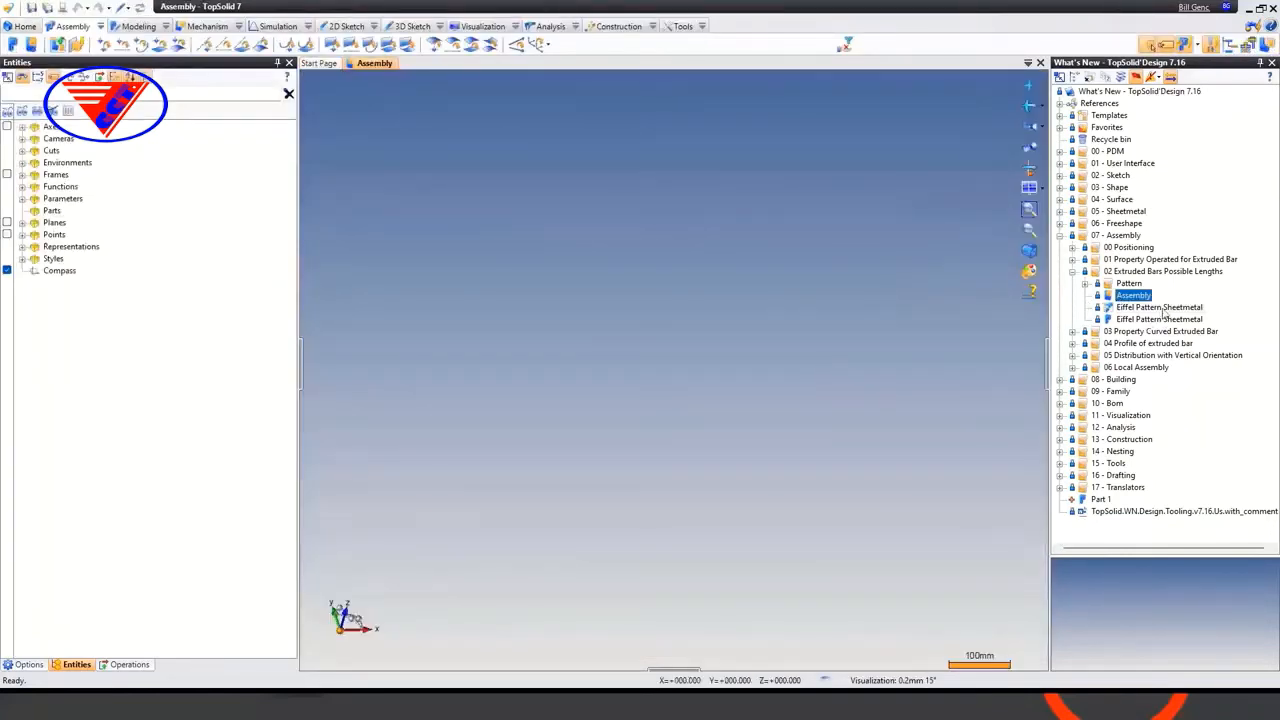
Insert the Eiffel Pattern Sheetmetal family as an extruded bar on the Absolute Frame with a length of 1800 mm
{"action": "left_click_drag", "start_coordinate": [1160, 307], "coordinate": [682, 326]}
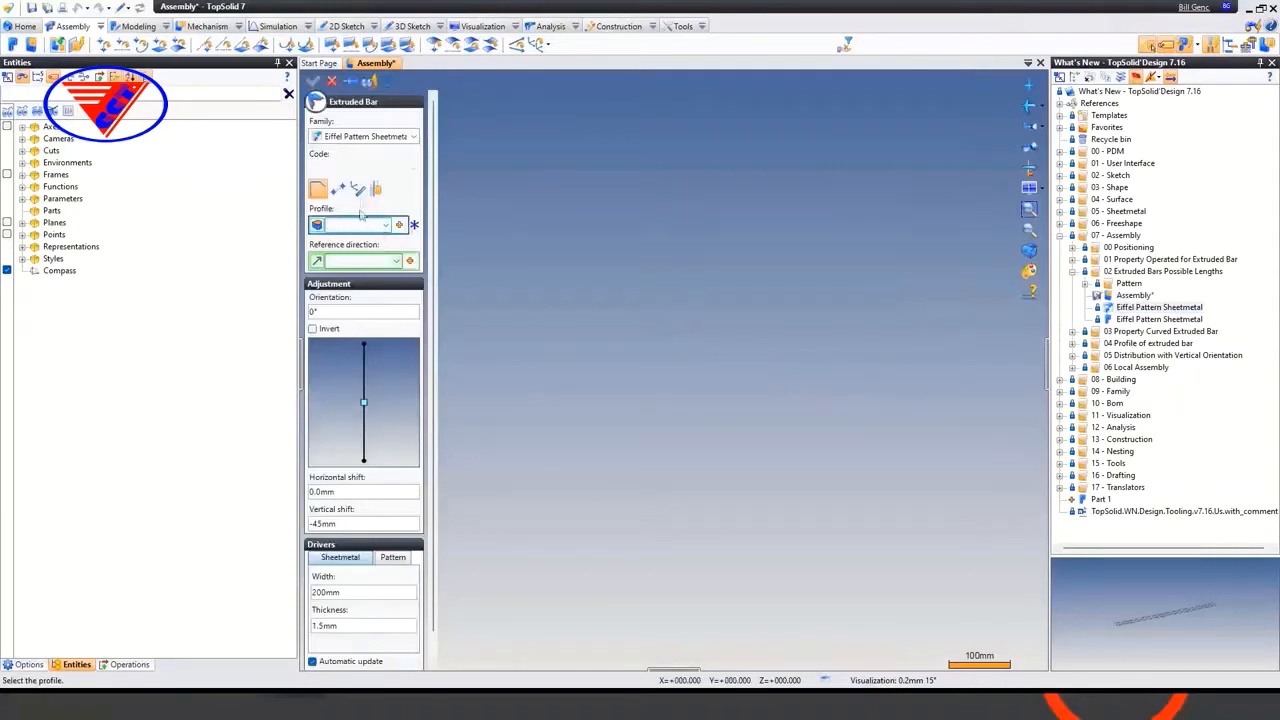
{"action": "left_click", "coordinate": [358, 189]}
{"action": "left_click", "coordinate": [386, 225]}
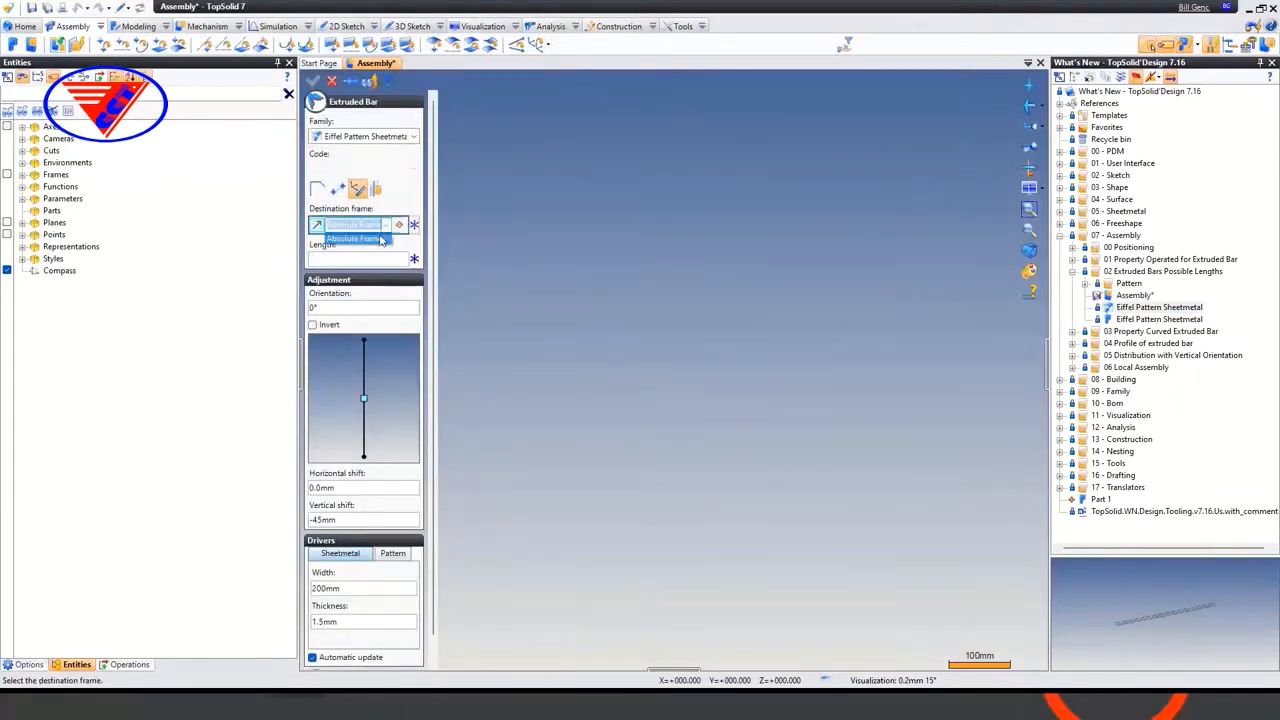
{"action": "left_click", "coordinate": [352, 240]}
{"action": "type", "text": "1800"}
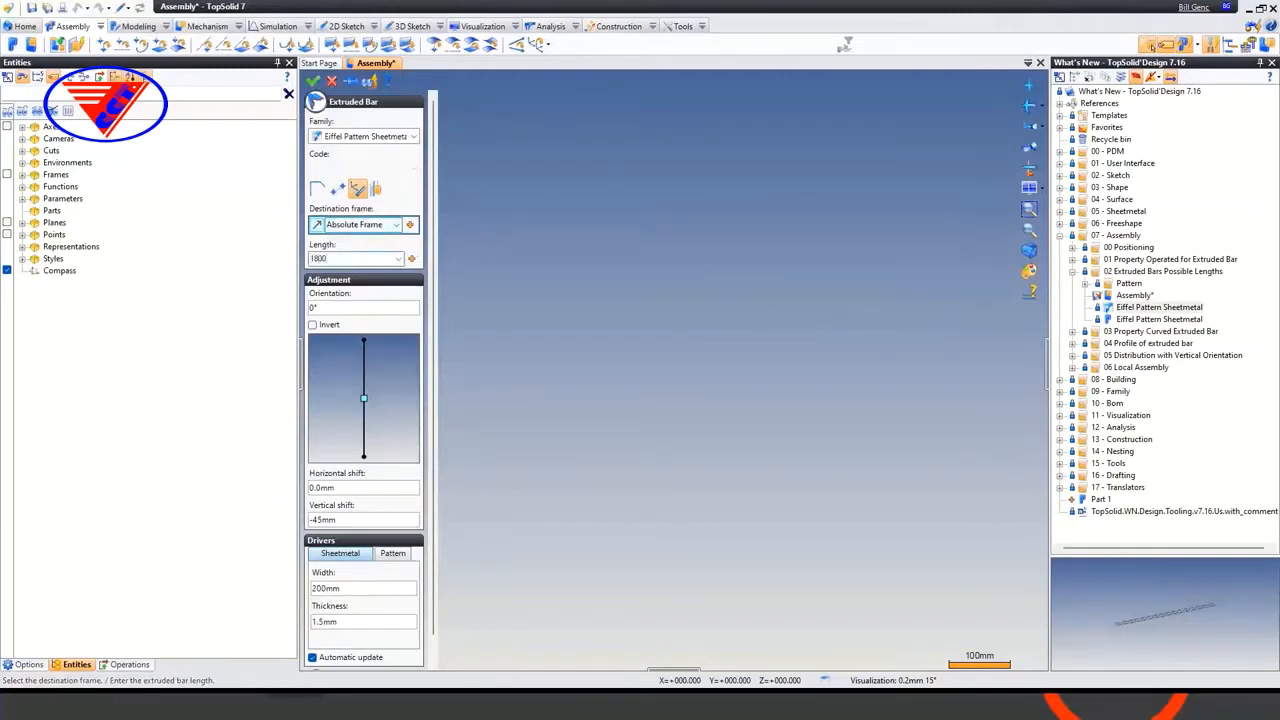
{"action": "key", "text": "Return"}
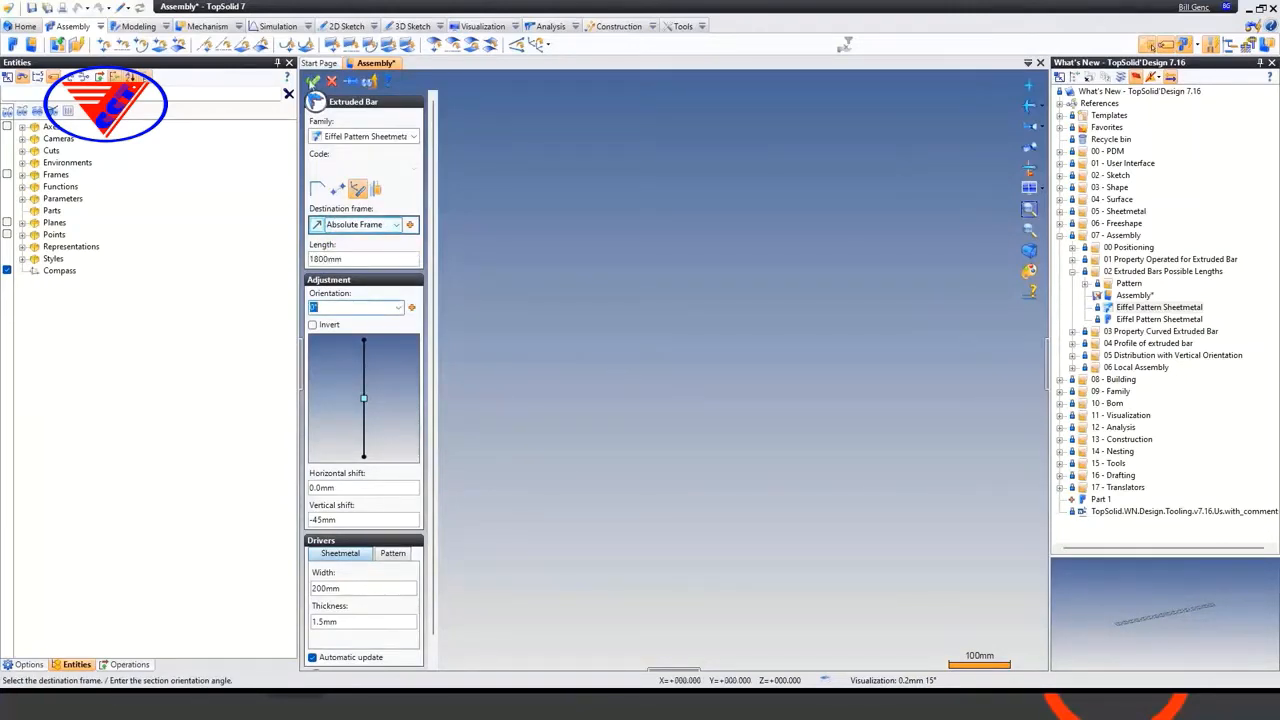
{"action": "key", "text": "Return"}
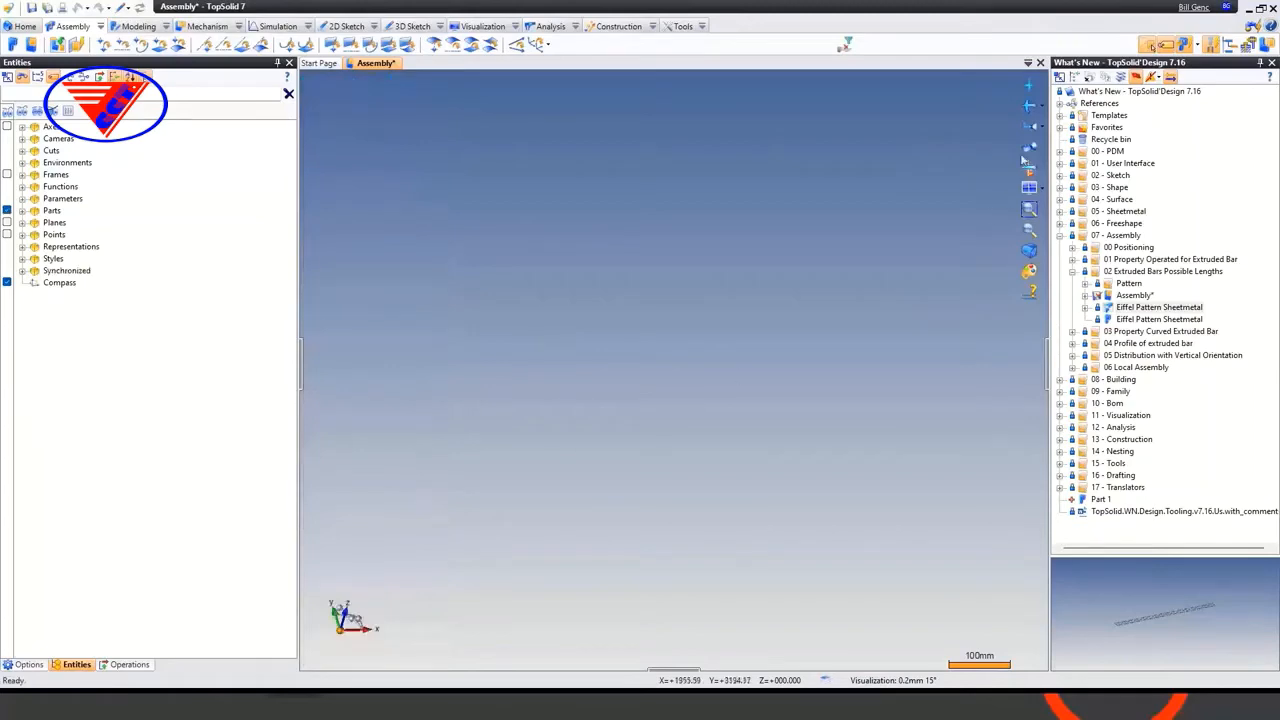
Examine the whole inserted bar in 3D and expand the Eiffel Pattern Sheetmetal family to check its generated instance
{"action": "left_click", "coordinate": [1030, 189]}
{"action": "middle_click_drag", "start_coordinate": [775, 385], "coordinate": [653, 378]}
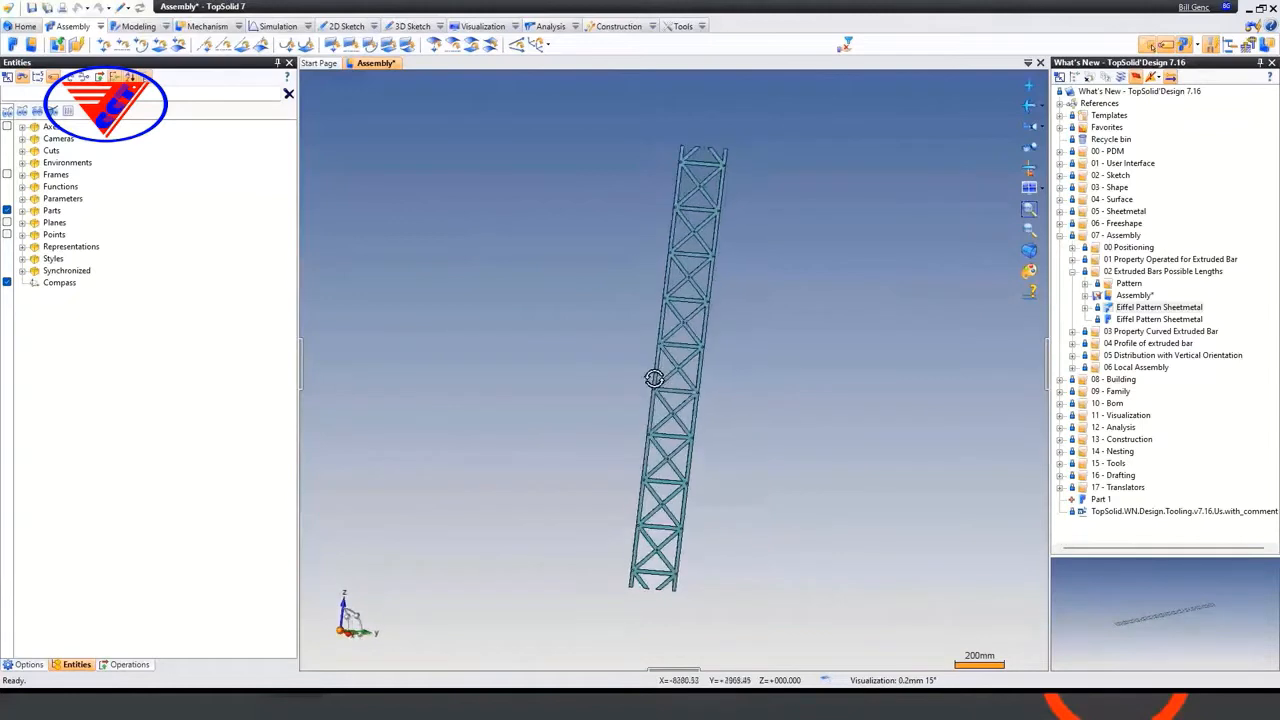
{"action": "left_click", "coordinate": [1126, 312]}
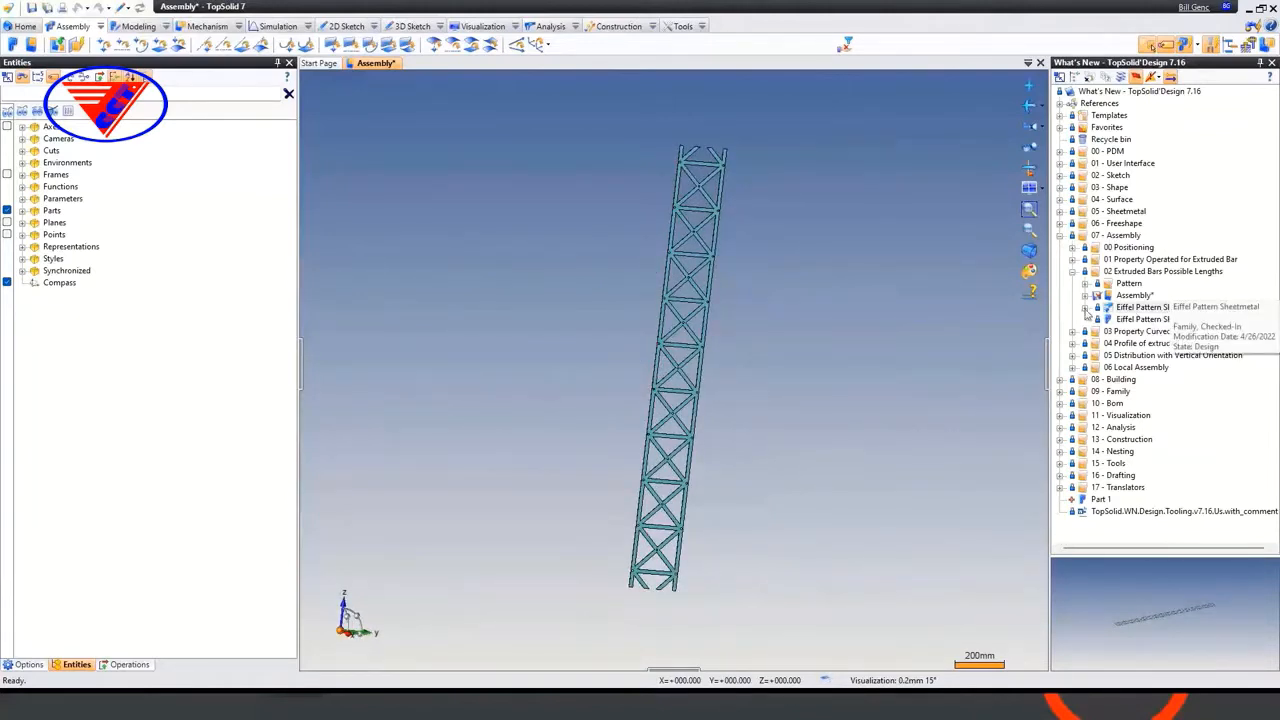
{"action": "left_click", "coordinate": [1084, 309]}
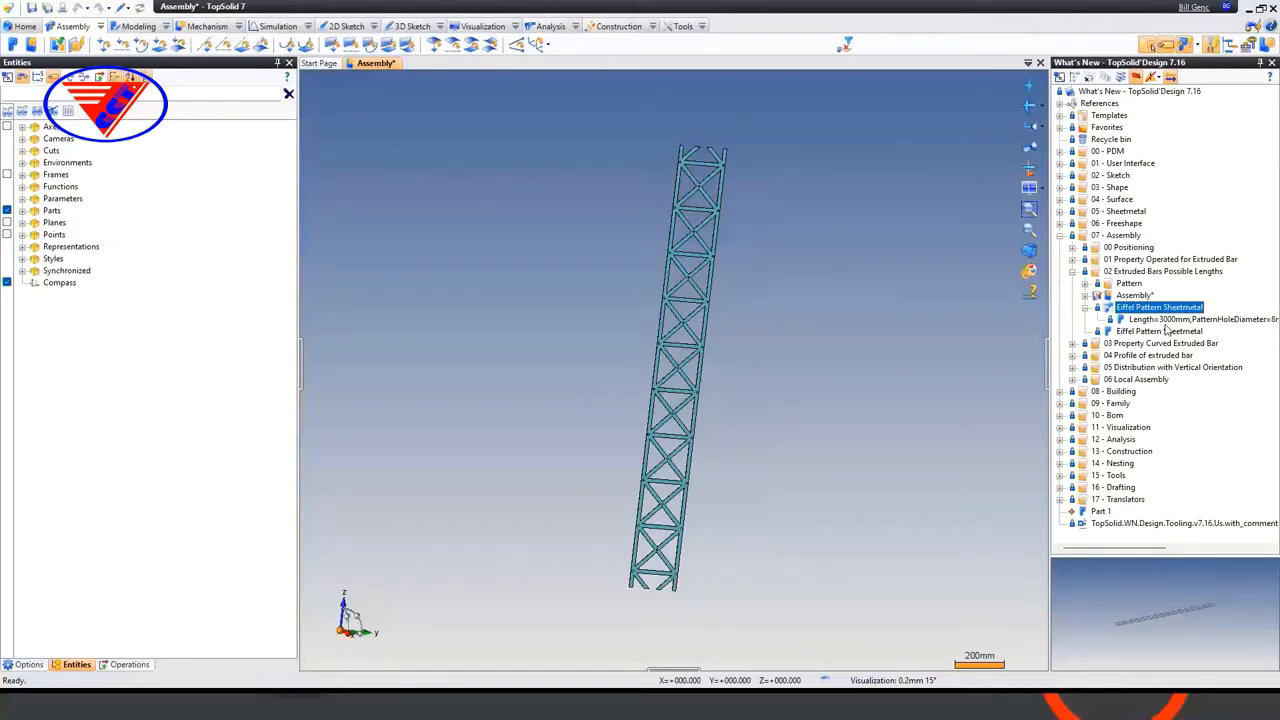
Edit the inserted extruded bar and set its length to 3300 mm
{"action": "right_click", "coordinate": [686, 301]}
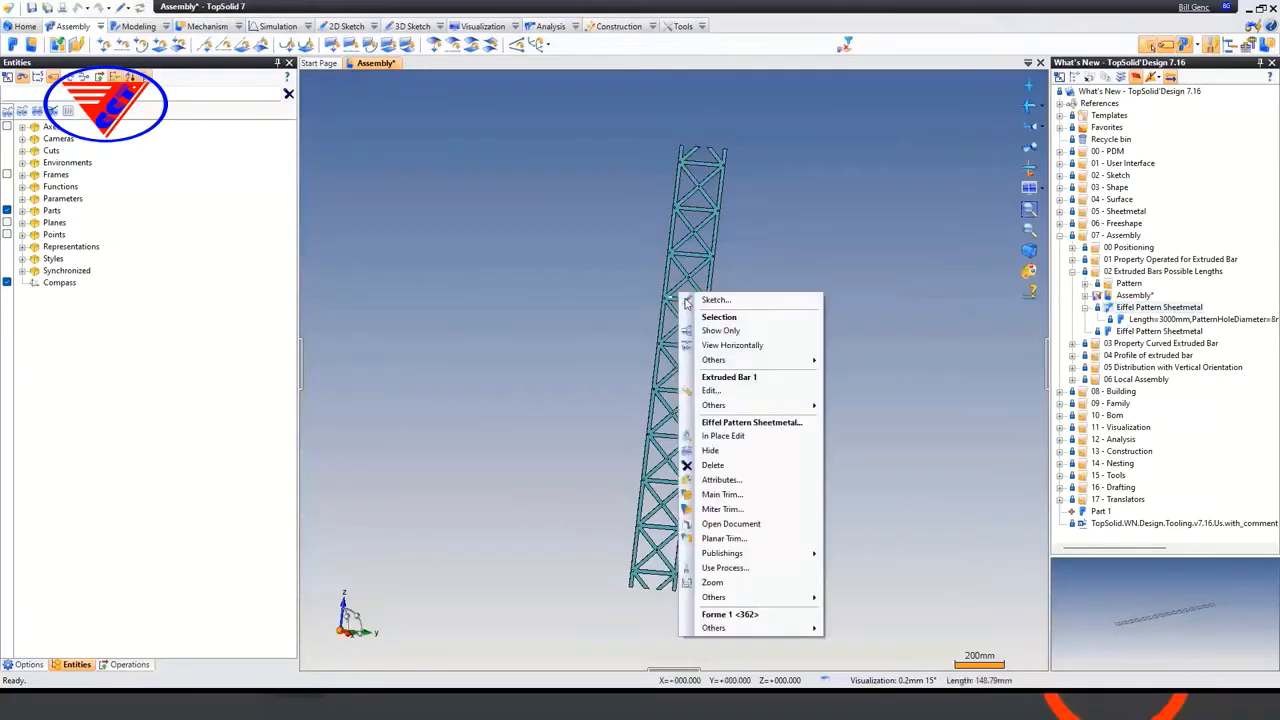
{"action": "left_click", "coordinate": [718, 391]}
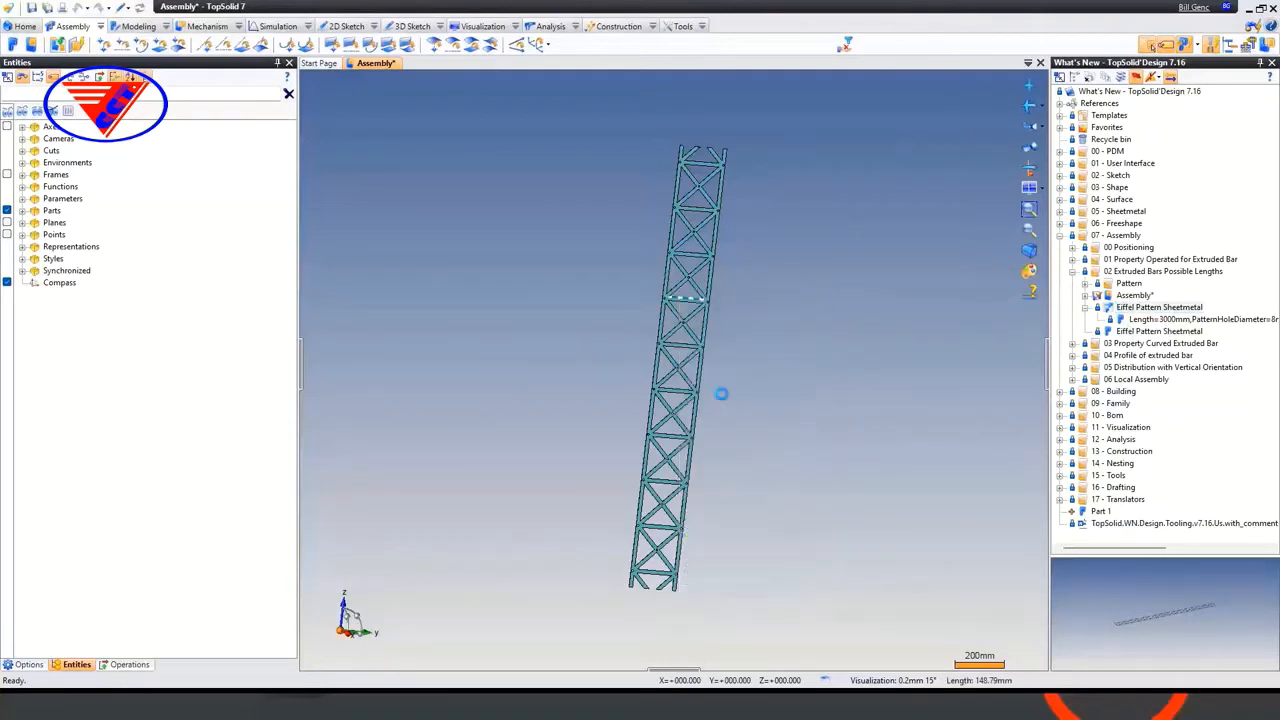
{"action": "left_click", "coordinate": [355, 258]}
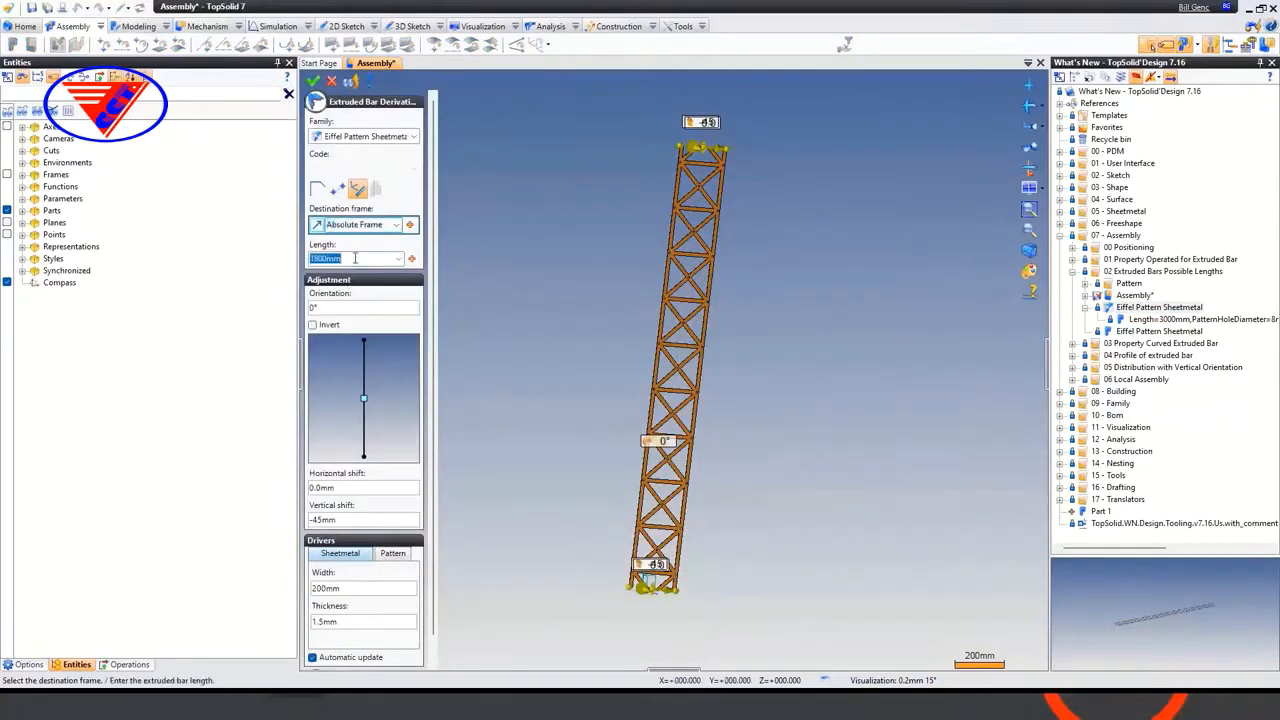
{"action": "type", "text": "33"}
{"action": "key", "text": "Tab"}
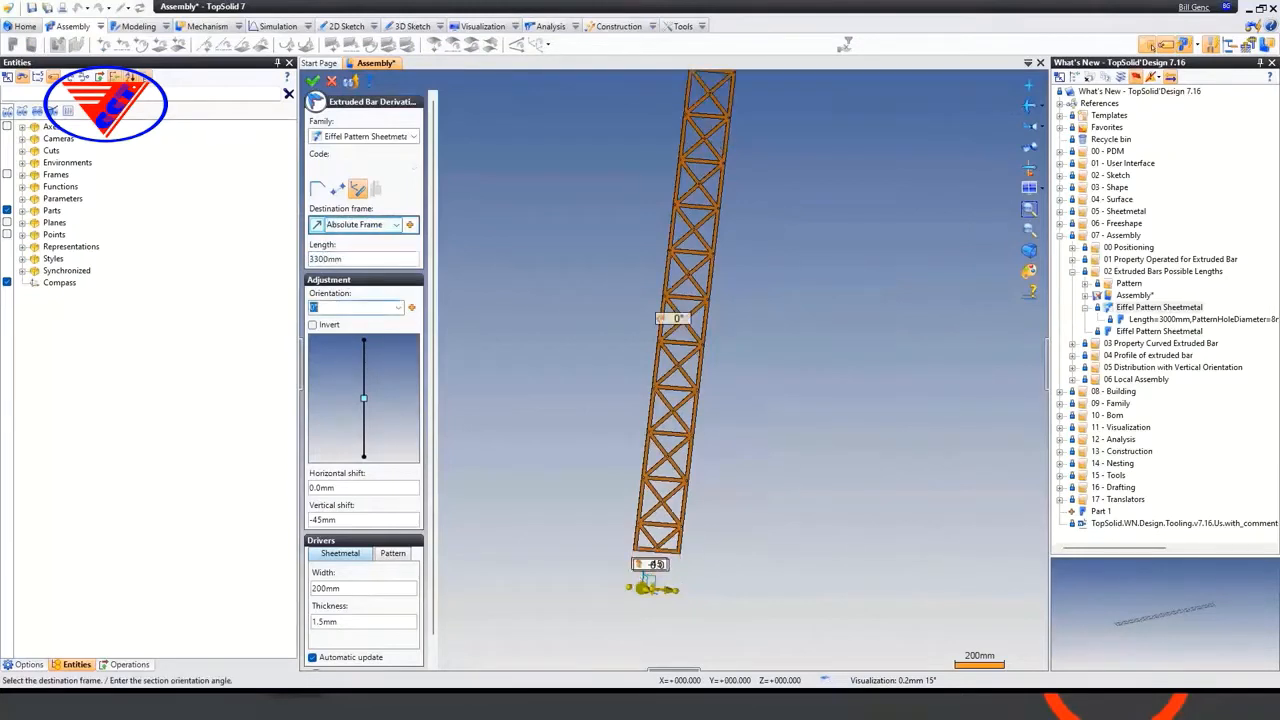
{"action": "scroll", "coordinate": [632, 415], "scroll_direction": "down", "scroll_amount": 4}
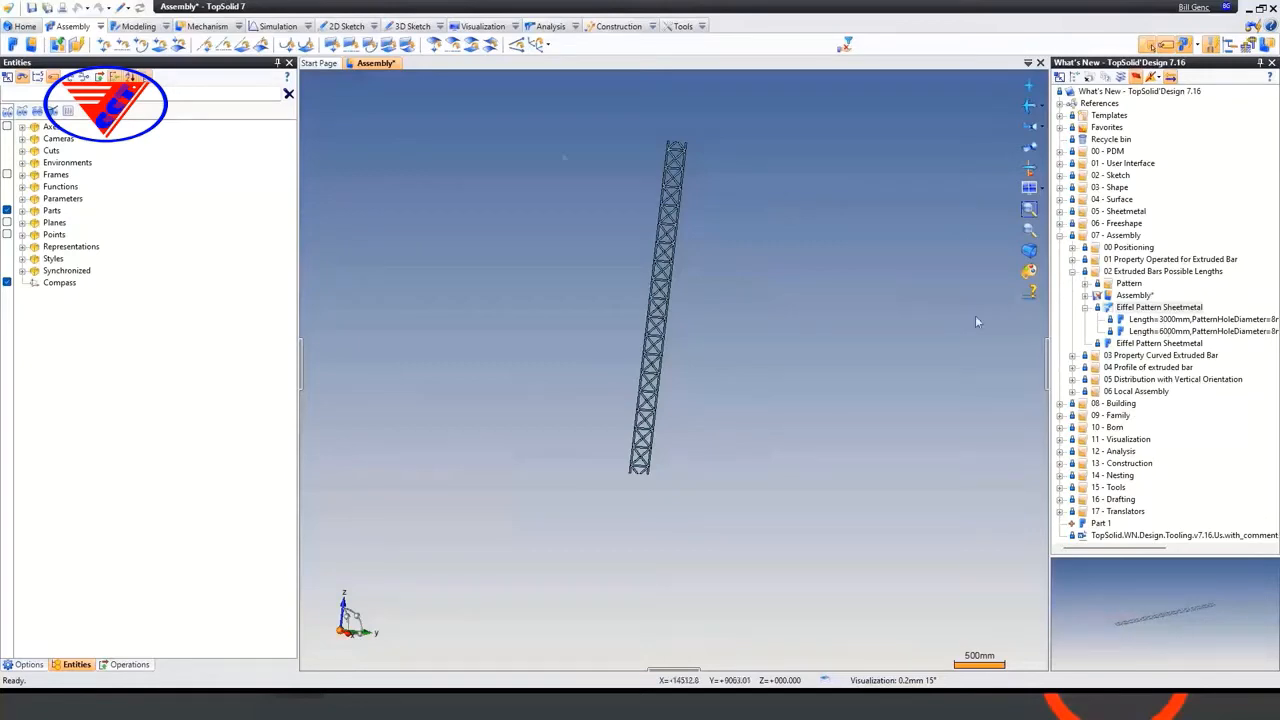
Close the assembly without saving and open the Assembly in the 04 Profile of extruded bar folder
{"action": "middle_click", "coordinate": [374, 66]}
{"action": "left_click", "coordinate": [660, 387]}
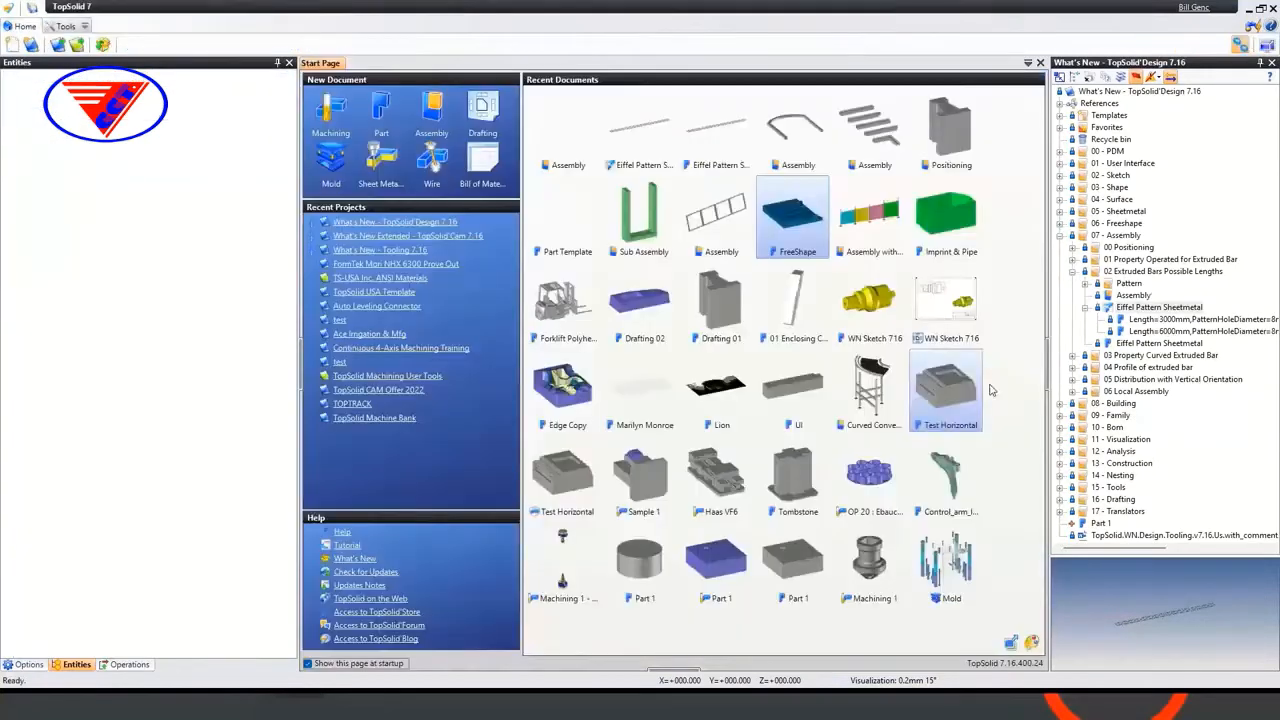
{"action": "left_click", "coordinate": [1072, 272]}
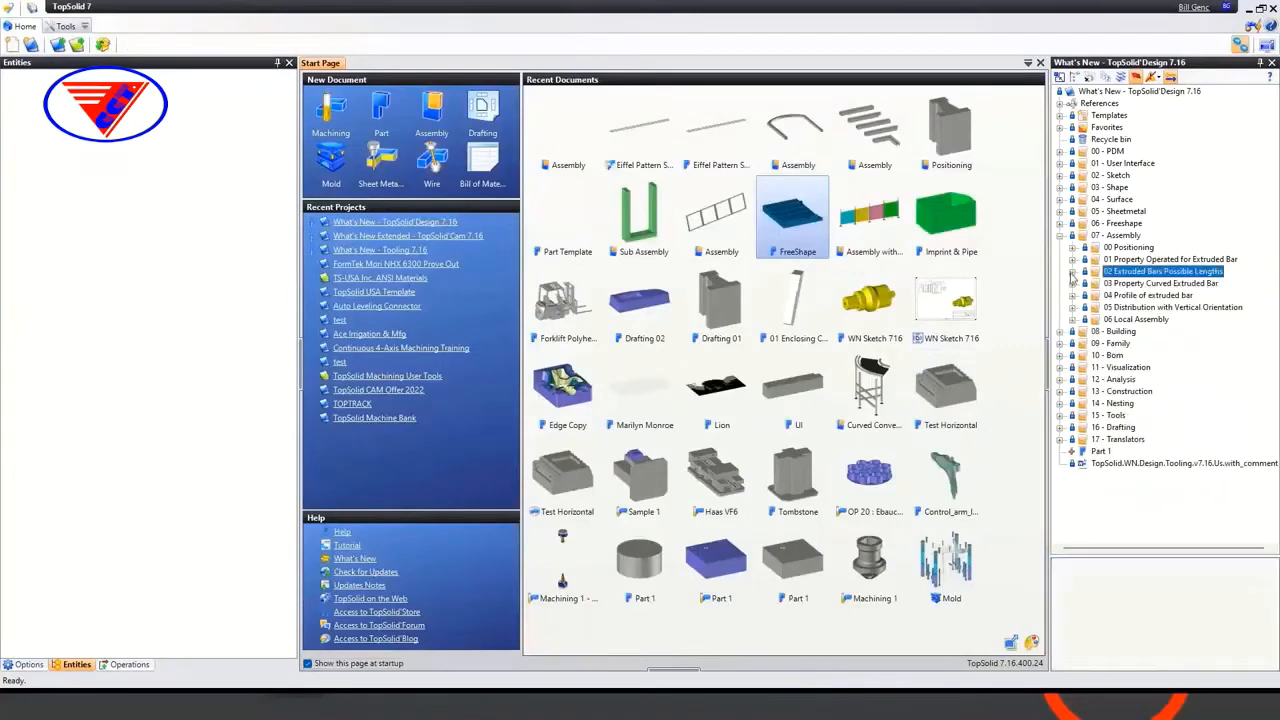
{"action": "left_click", "coordinate": [1072, 296]}
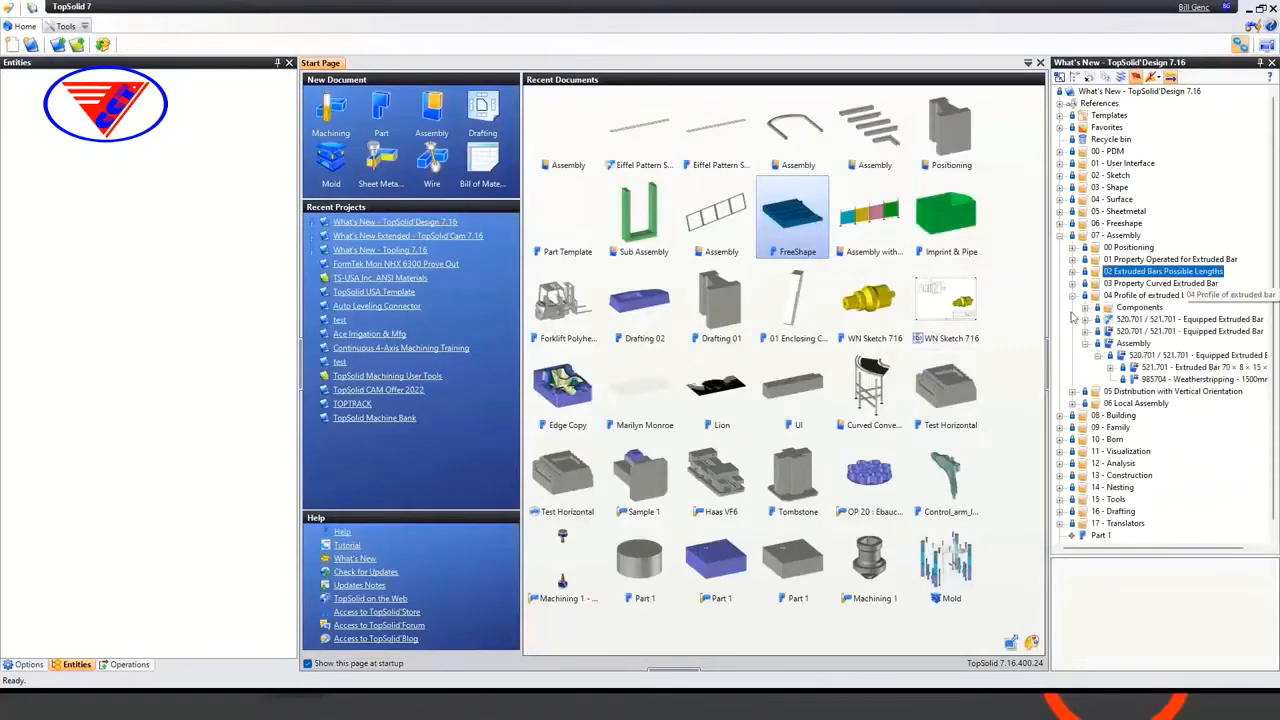
{"action": "double_click", "coordinate": [1133, 343]}
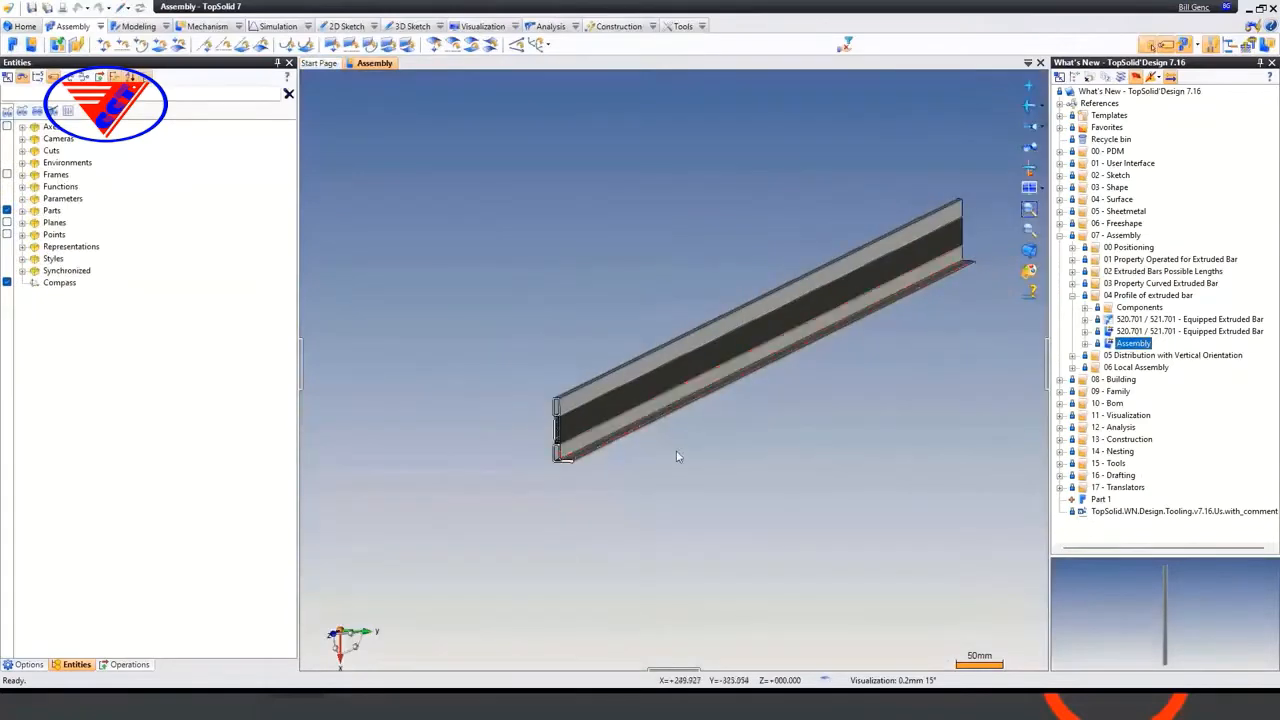
Place a 520.701 / 521.701 - Equipped Extruded Bar by two points, using the upper corner vertices at both ends of the existing bar
{"action": "middle_click_drag", "start_coordinate": [678, 456], "coordinate": [650, 489]}
{"action": "left_click_drag", "start_coordinate": [1167, 320], "coordinate": [587, 268]}
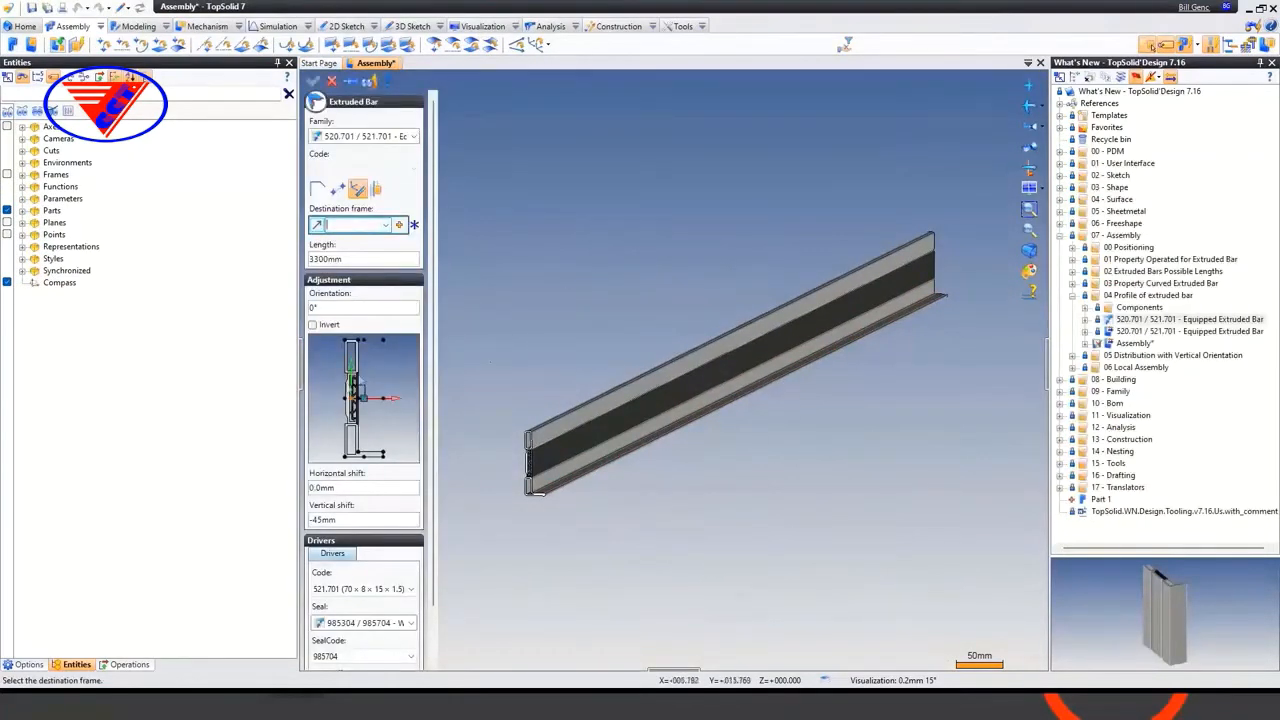
{"action": "left_click", "coordinate": [343, 190]}
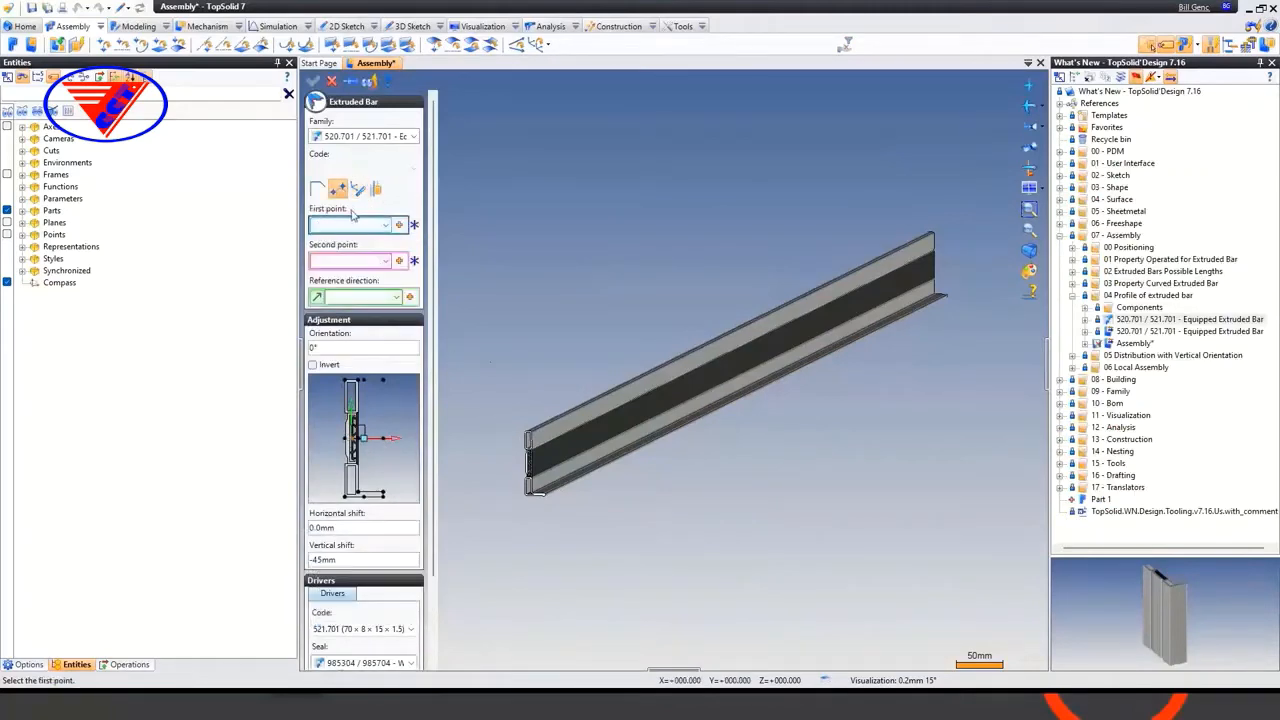
{"action": "scroll", "coordinate": [521, 402], "scroll_direction": "up", "scroll_amount": 5}
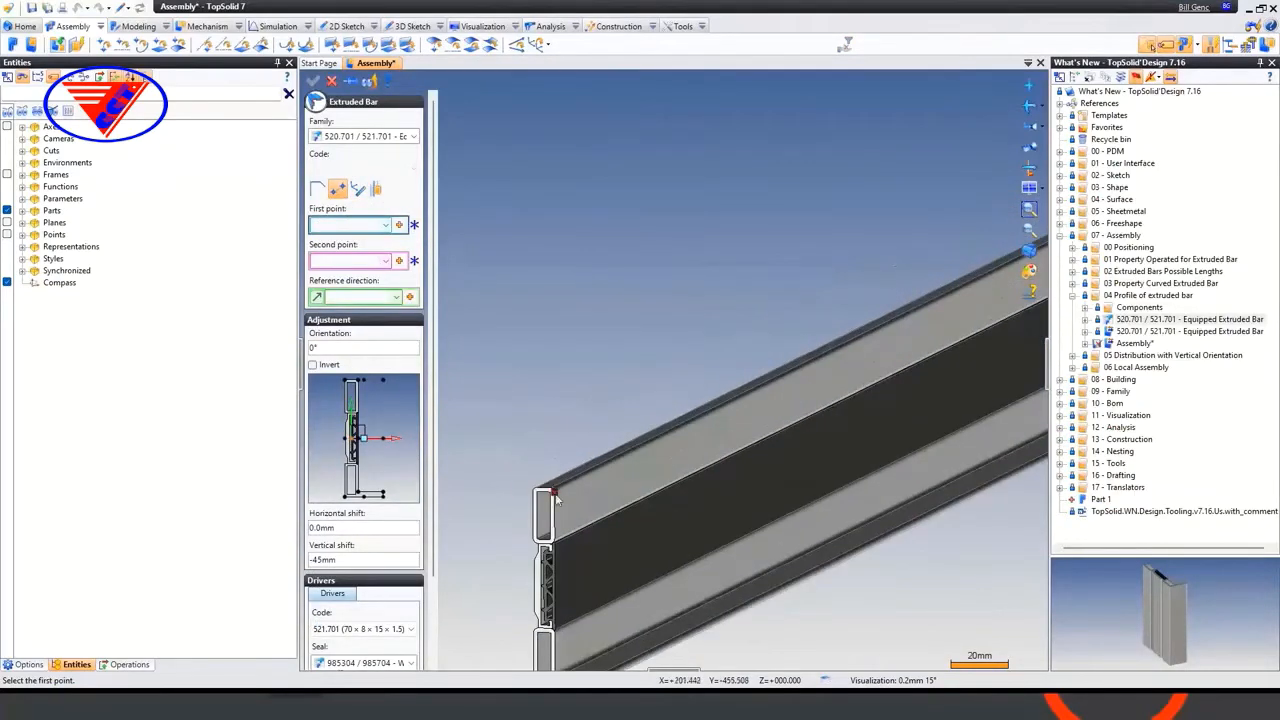
{"action": "left_click", "coordinate": [544, 490]}
{"action": "scroll", "coordinate": [535, 424], "scroll_direction": "down", "scroll_amount": 3}
{"action": "scroll", "coordinate": [772, 303], "scroll_direction": "up", "scroll_amount": 5}
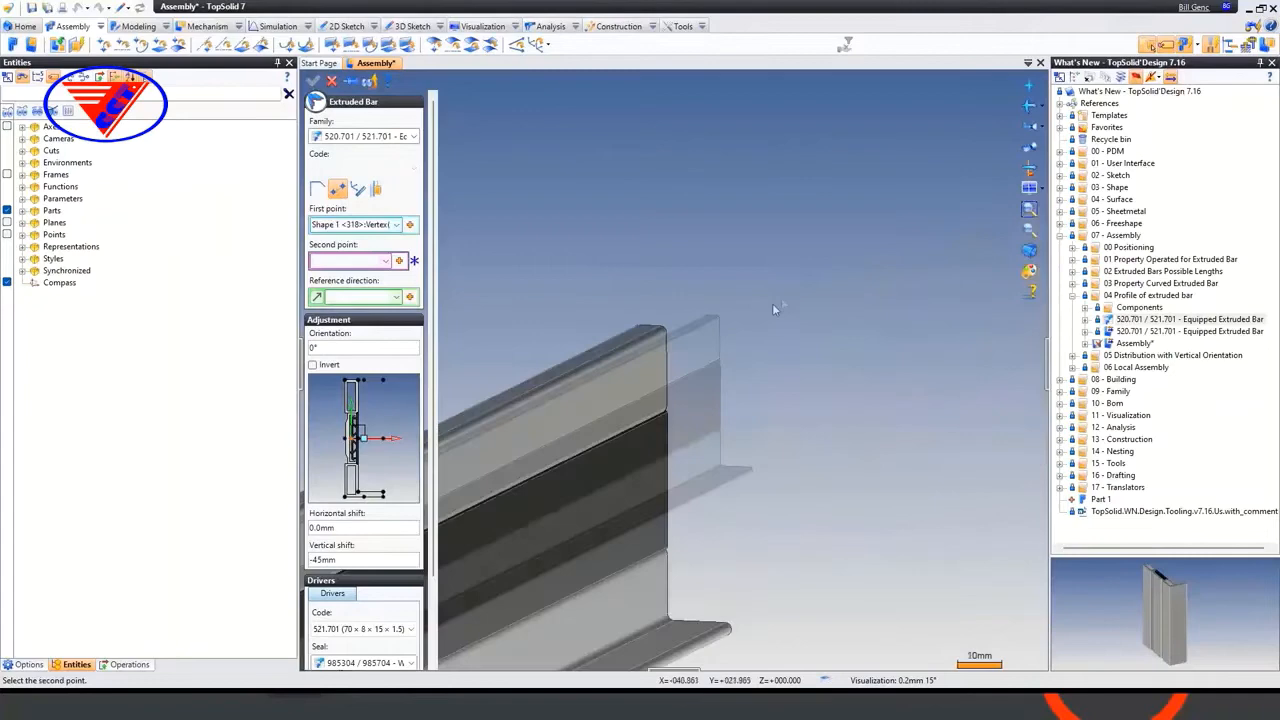
{"action": "left_click", "coordinate": [665, 340]}
{"action": "scroll", "coordinate": [805, 239], "scroll_direction": "down", "scroll_amount": 4}
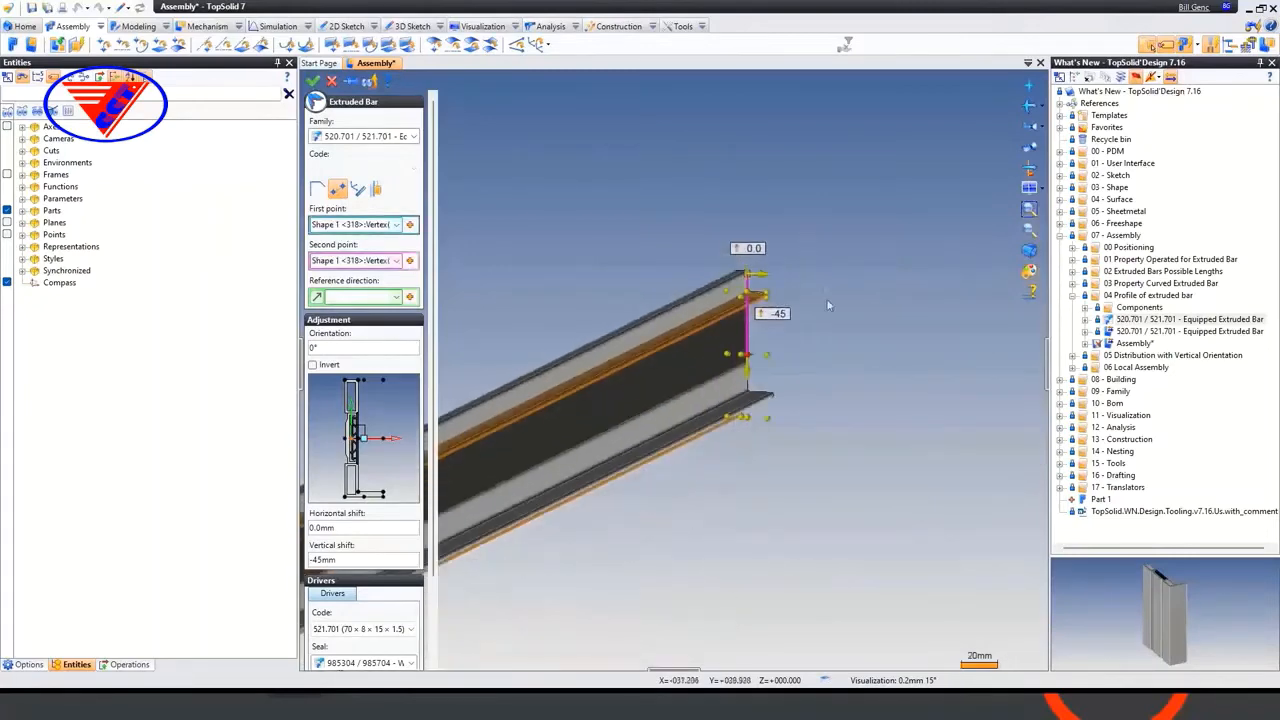
Set the new equipped bar's orientation to 45° about the existing bar's upper edge and validate its insertion
{"action": "middle_click_drag", "start_coordinate": [836, 309], "coordinate": [979, 153]}
{"action": "middle_click_drag", "start_coordinate": [683, 465], "coordinate": [701, 455]}
{"action": "scroll", "coordinate": [760, 454], "scroll_direction": "down", "scroll_amount": 4}
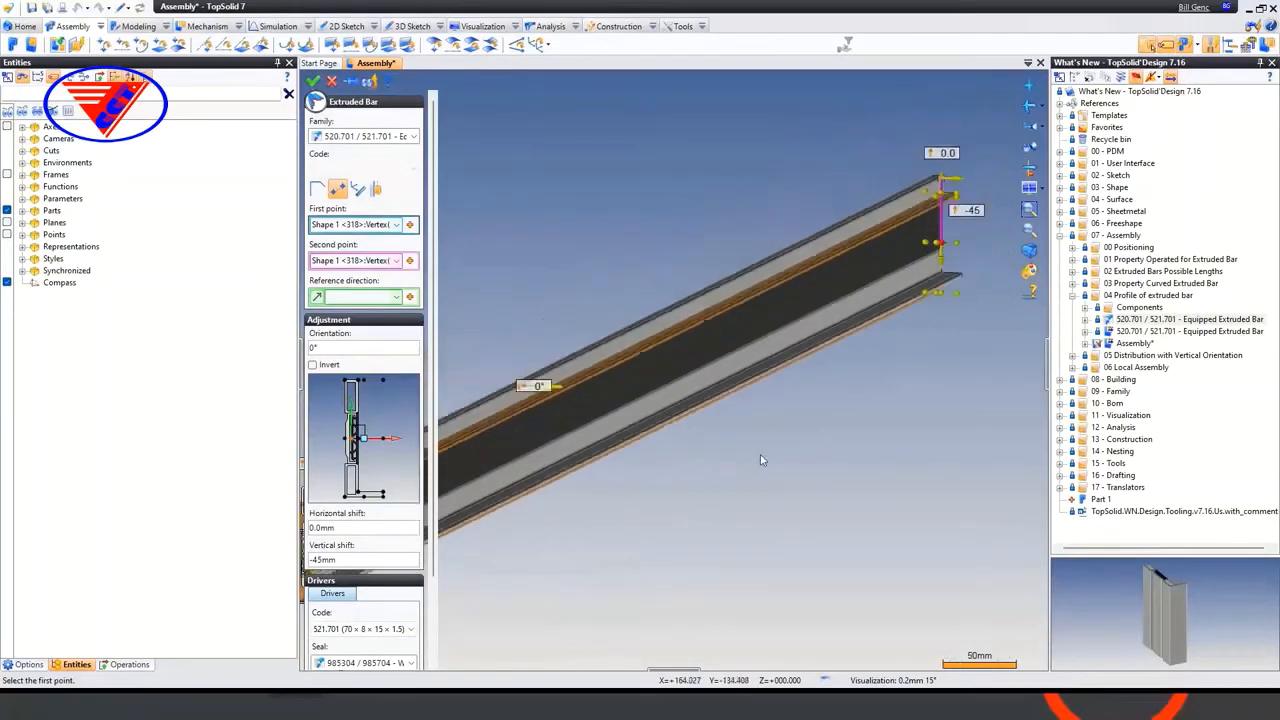
{"action": "mouse_move", "coordinate": [717, 506]}
{"action": "middle_mouse_down"}
{"action": "mouse_move", "coordinate": [726, 486]}
{"action": "mouse_move", "coordinate": [715, 500]}
{"action": "middle_mouse_up"}
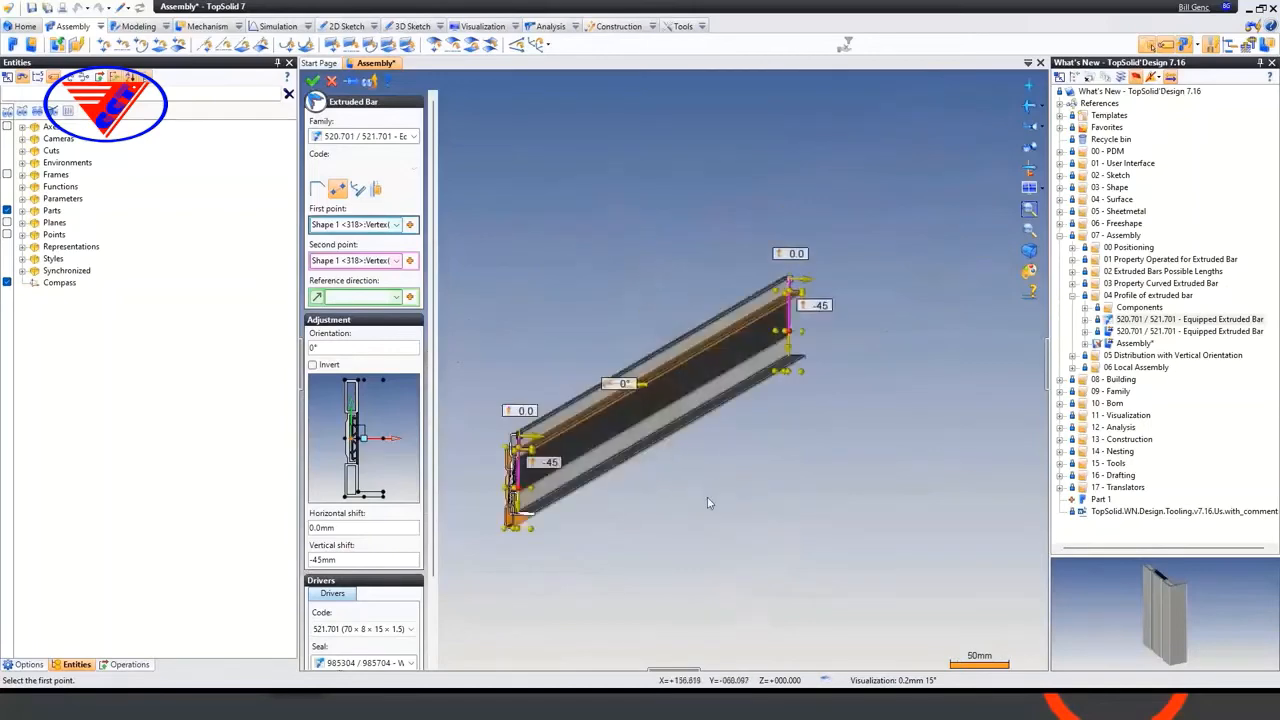
{"action": "scroll", "coordinate": [490, 500], "scroll_direction": "up", "scroll_amount": 6}
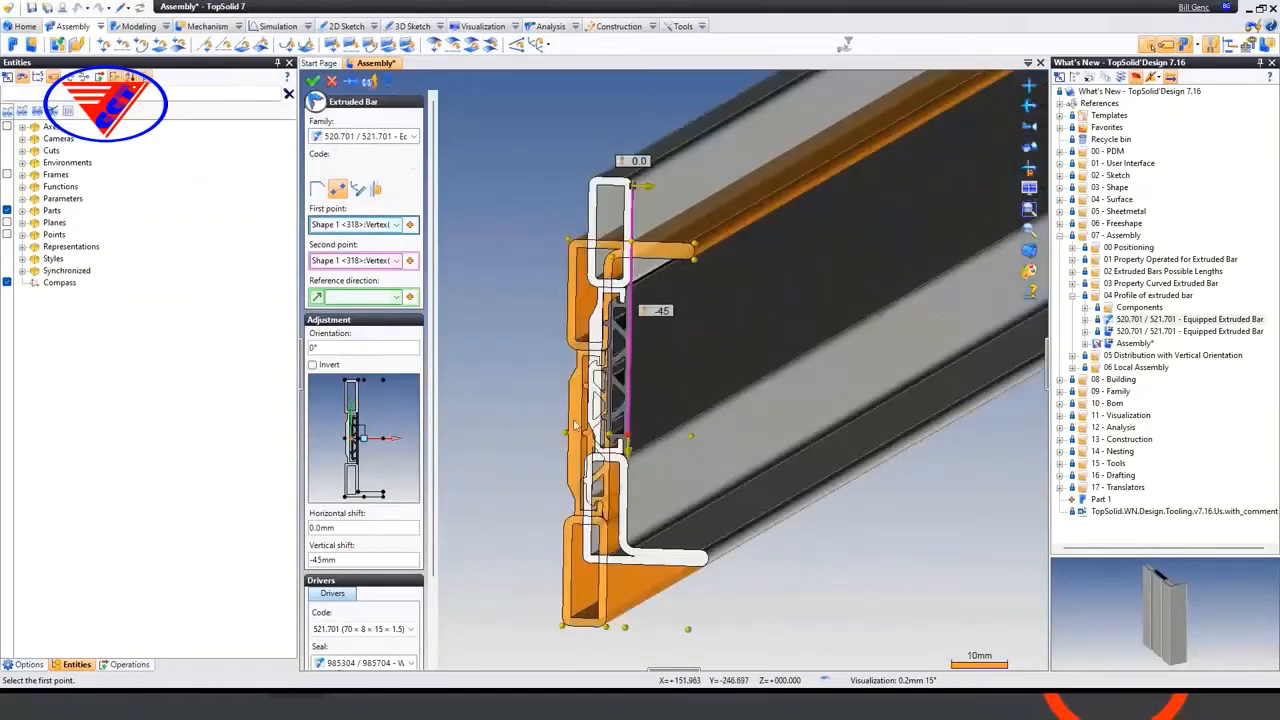
{"action": "left_click", "coordinate": [330, 347]}
{"action": "type", "text": "45"}
{"action": "key", "text": "Tab"}
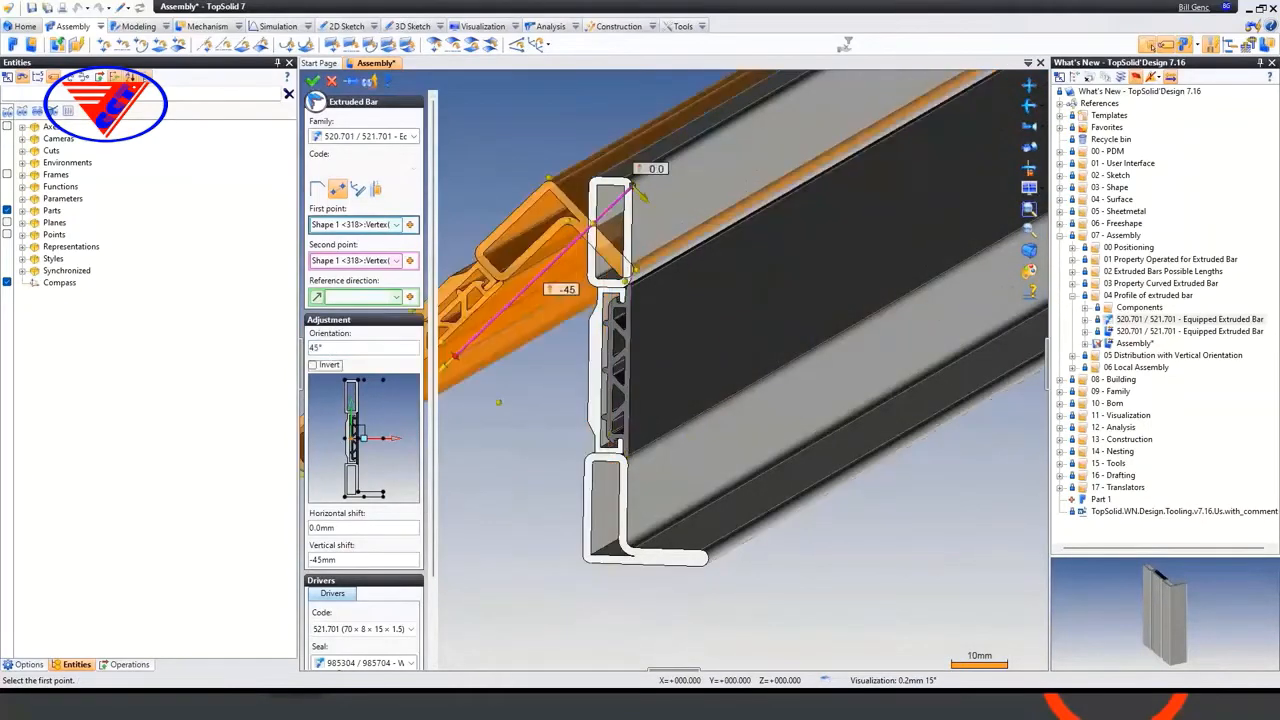
{"action": "middle_click_drag", "start_coordinate": [586, 369], "coordinate": [769, 375]}
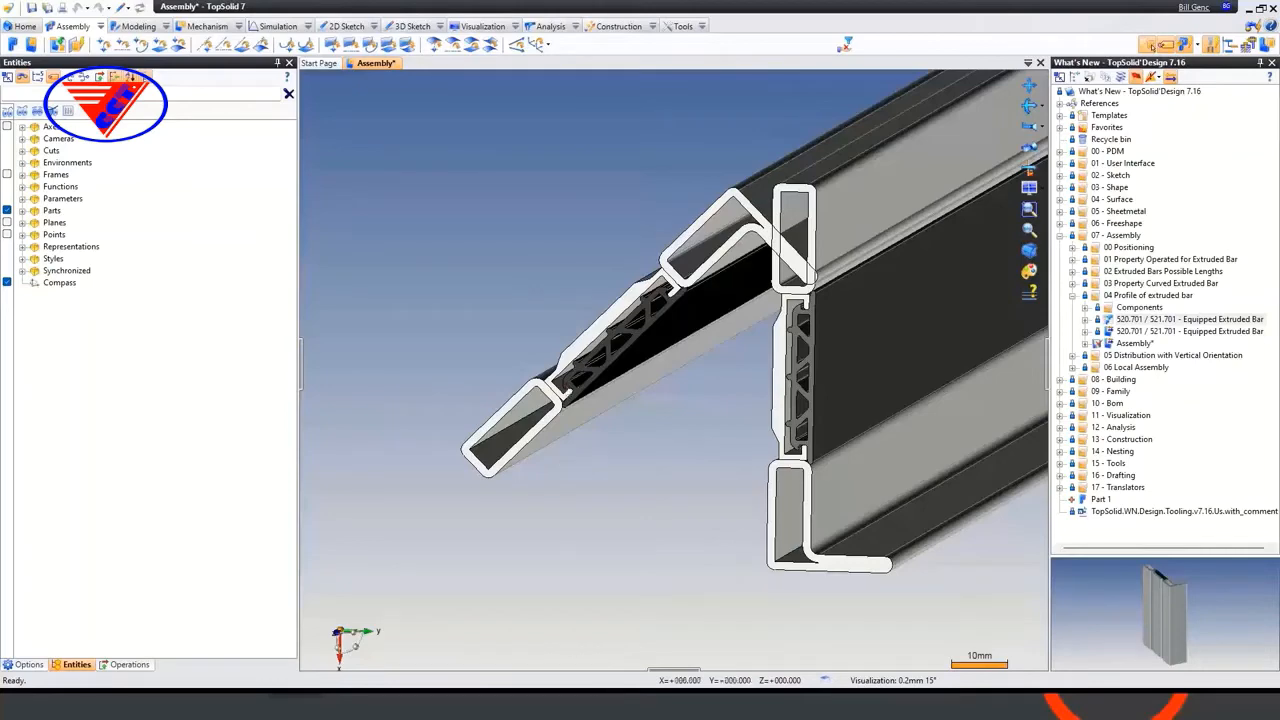
Close the assembly without saving and open the Assembly in the 02 Extruded Bars Possible Lengths folder
{"action": "left_click", "coordinate": [378, 68]}
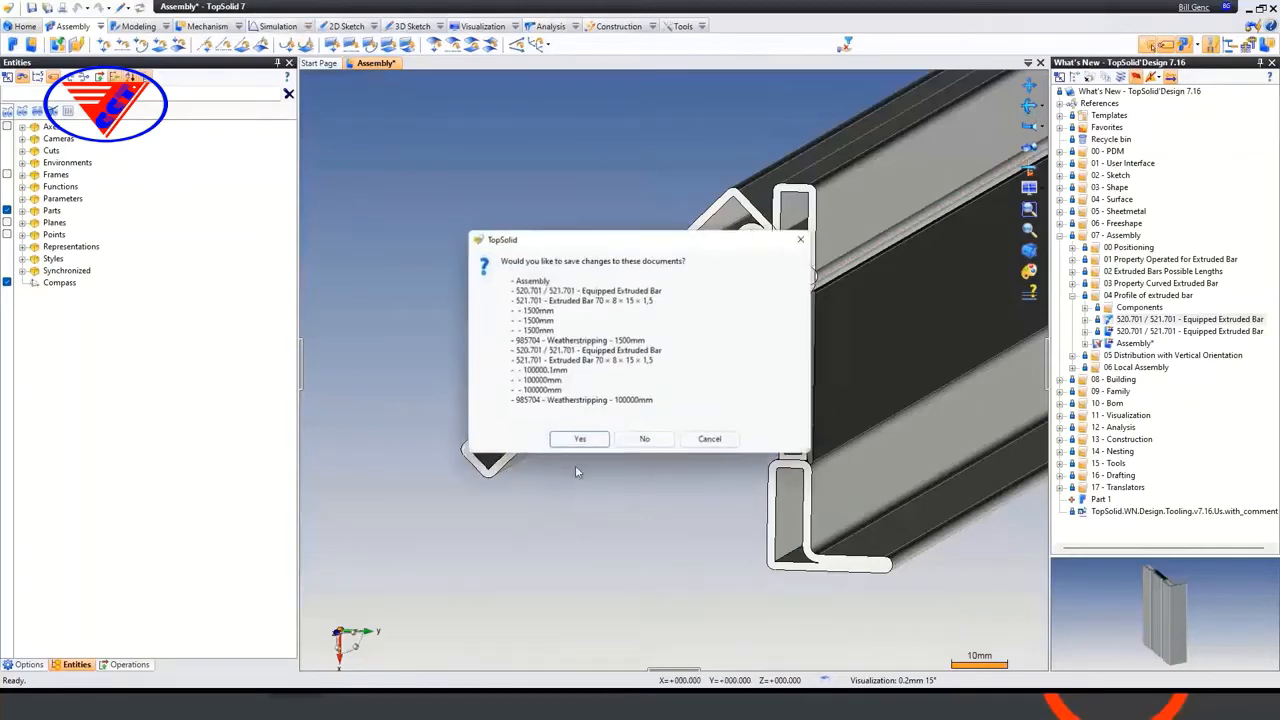
{"action": "left_click", "coordinate": [649, 439]}
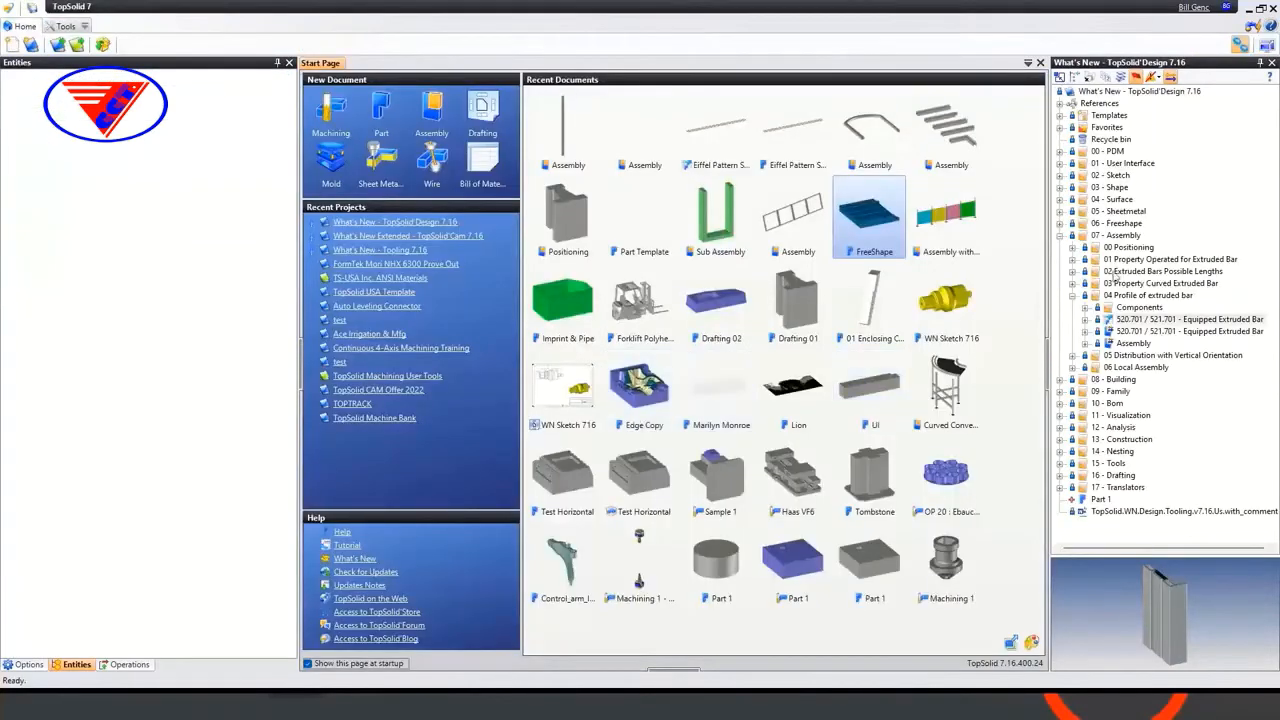
{"action": "left_click", "coordinate": [1072, 272]}
{"action": "left_click", "coordinate": [1085, 308]}
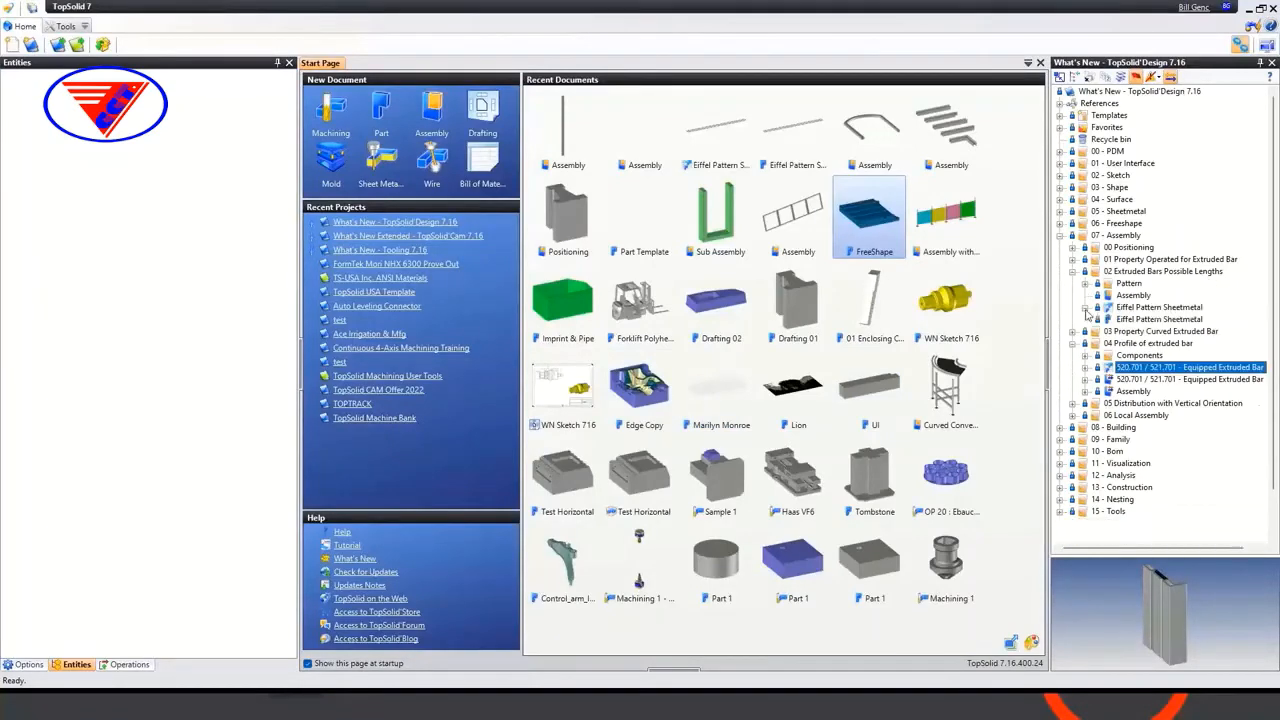
{"action": "double_click", "coordinate": [1133, 295]}
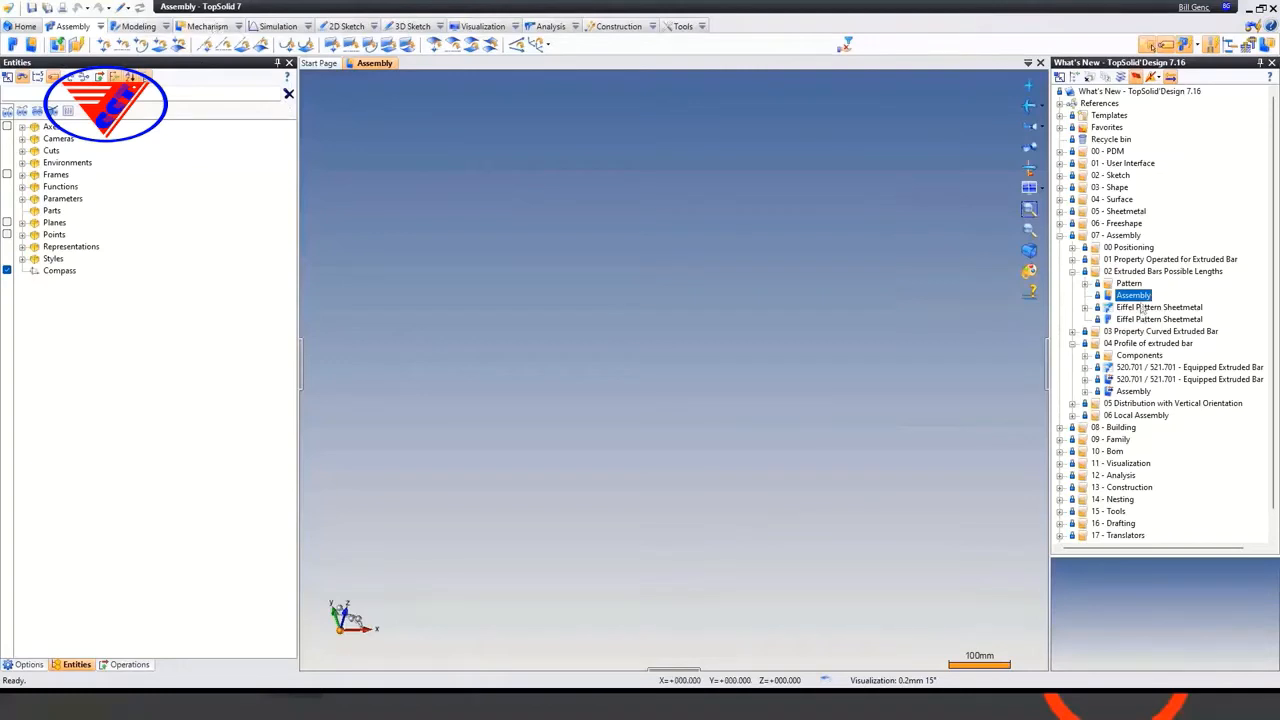
Define an extruded bar from the Eiffel Pattern Sheetmetal family on the Absolute Frame with a length of 8000 mm
{"action": "left_click_drag", "start_coordinate": [1160, 307], "coordinate": [741, 322]}
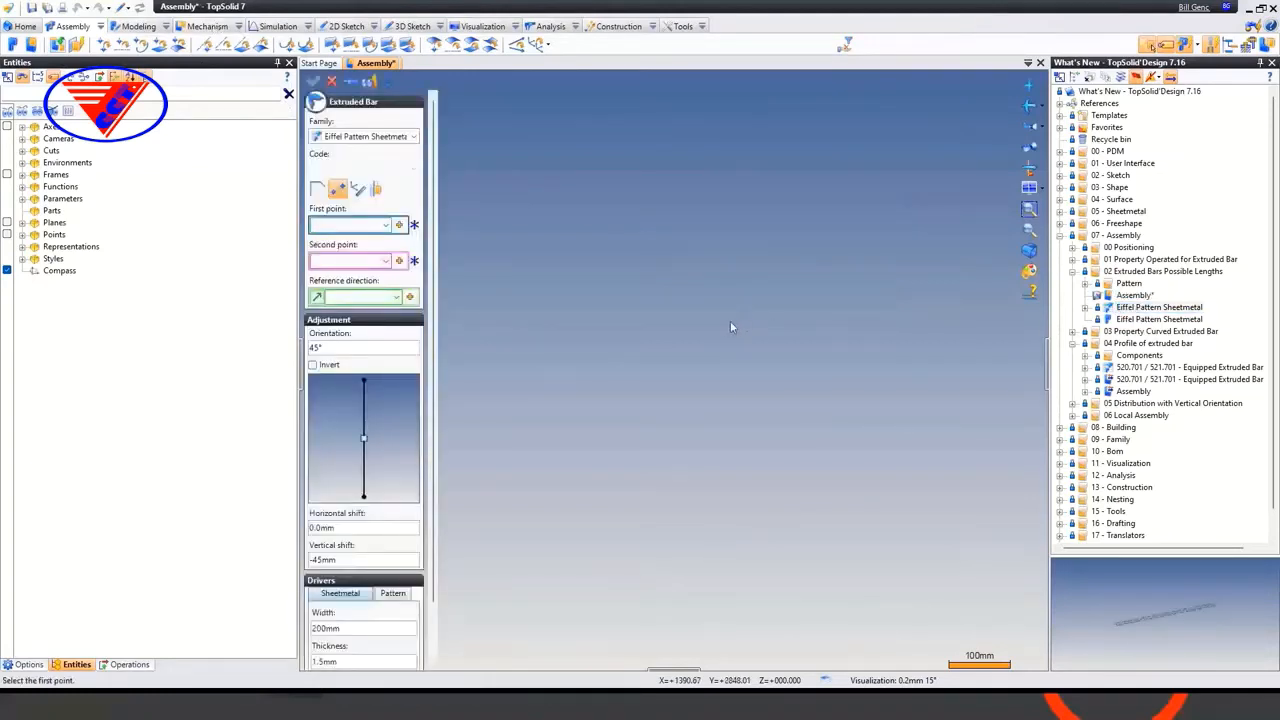
{"action": "left_click", "coordinate": [358, 189]}
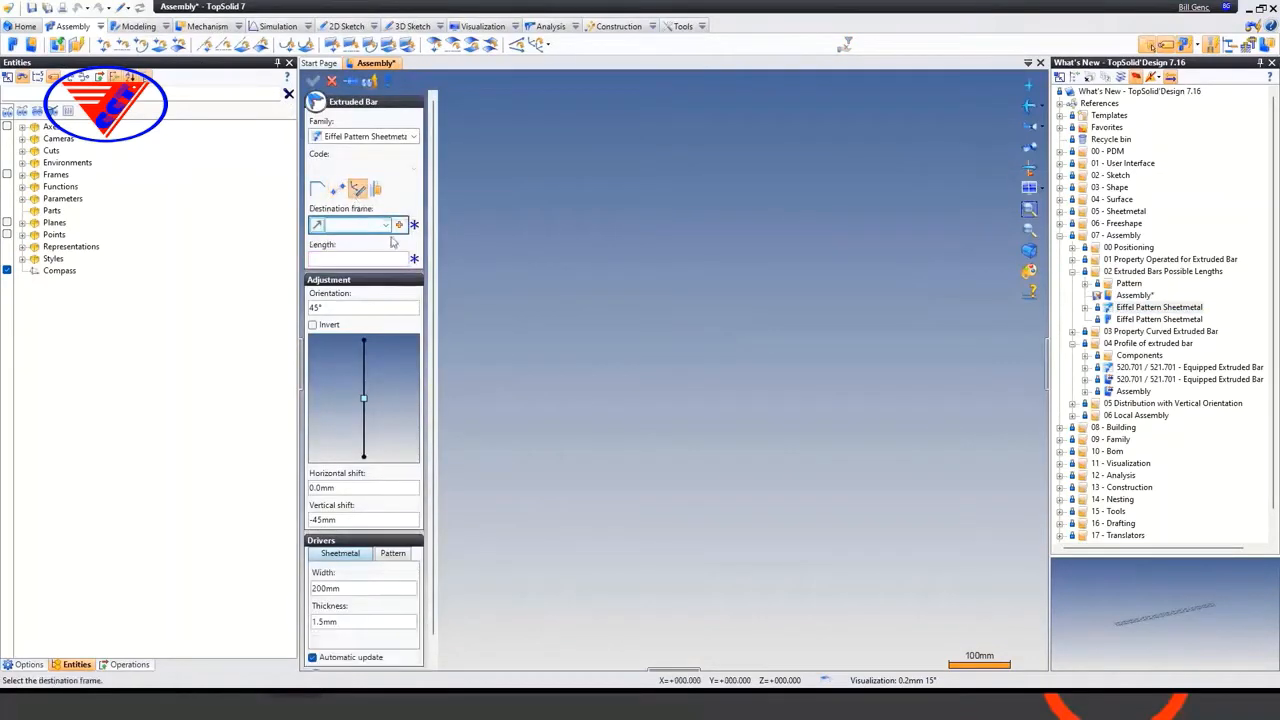
{"action": "left_click", "coordinate": [386, 225]}
{"action": "left_click", "coordinate": [384, 240]}
{"action": "left_click", "coordinate": [378, 259]}
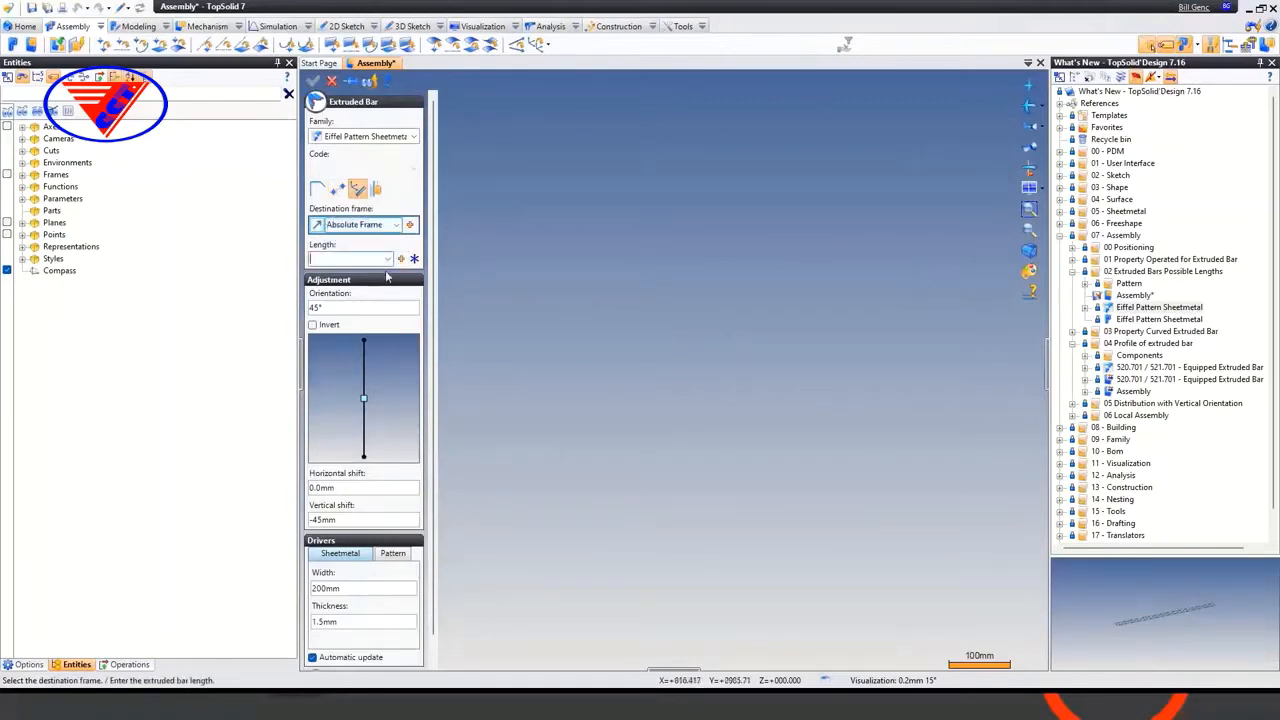
{"action": "type", "text": "8000"}
{"action": "key", "text": "Return"}
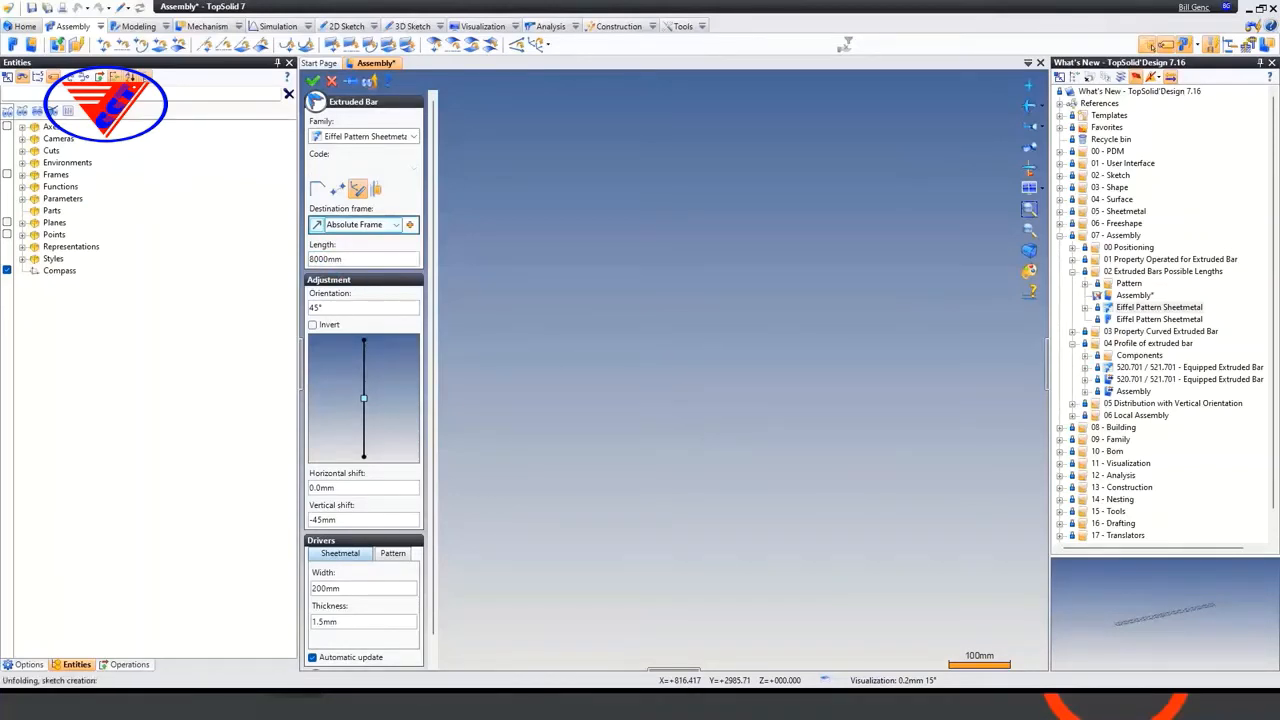
Check the previewed bar and validate its insertion, and expand the Eiffel Pattern Sheetmetal family to list its generated instances
{"action": "scroll", "coordinate": [688, 420], "scroll_direction": "down", "scroll_amount": 9}
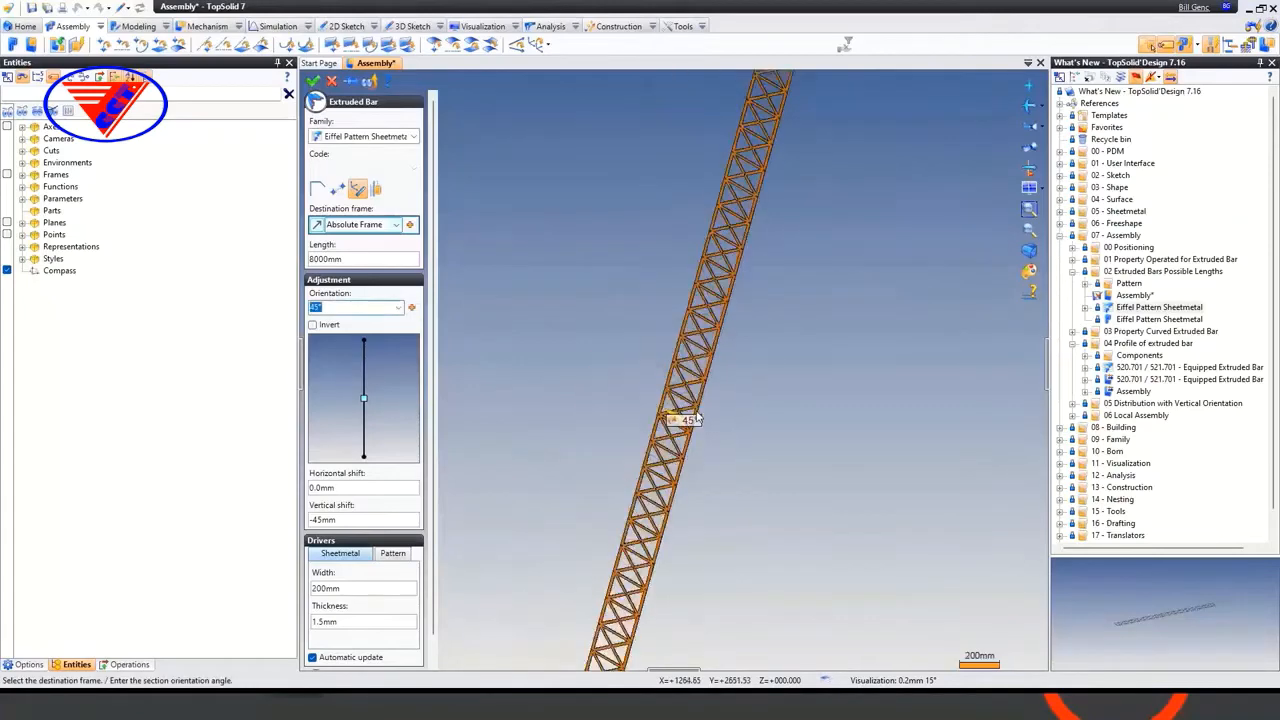
{"action": "scroll", "coordinate": [699, 415], "scroll_direction": "up", "scroll_amount": 4}
{"action": "scroll", "coordinate": [699, 415], "scroll_direction": "up", "scroll_amount": 1}
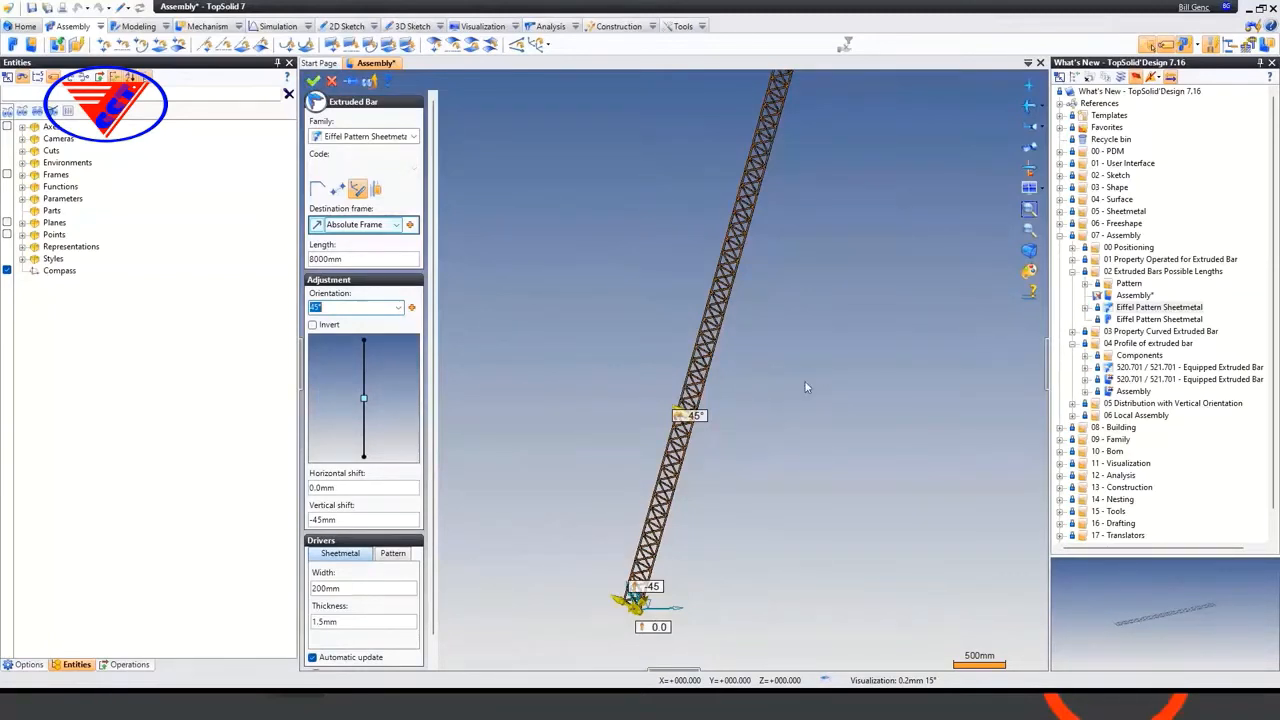
{"action": "key", "text": "Return"}
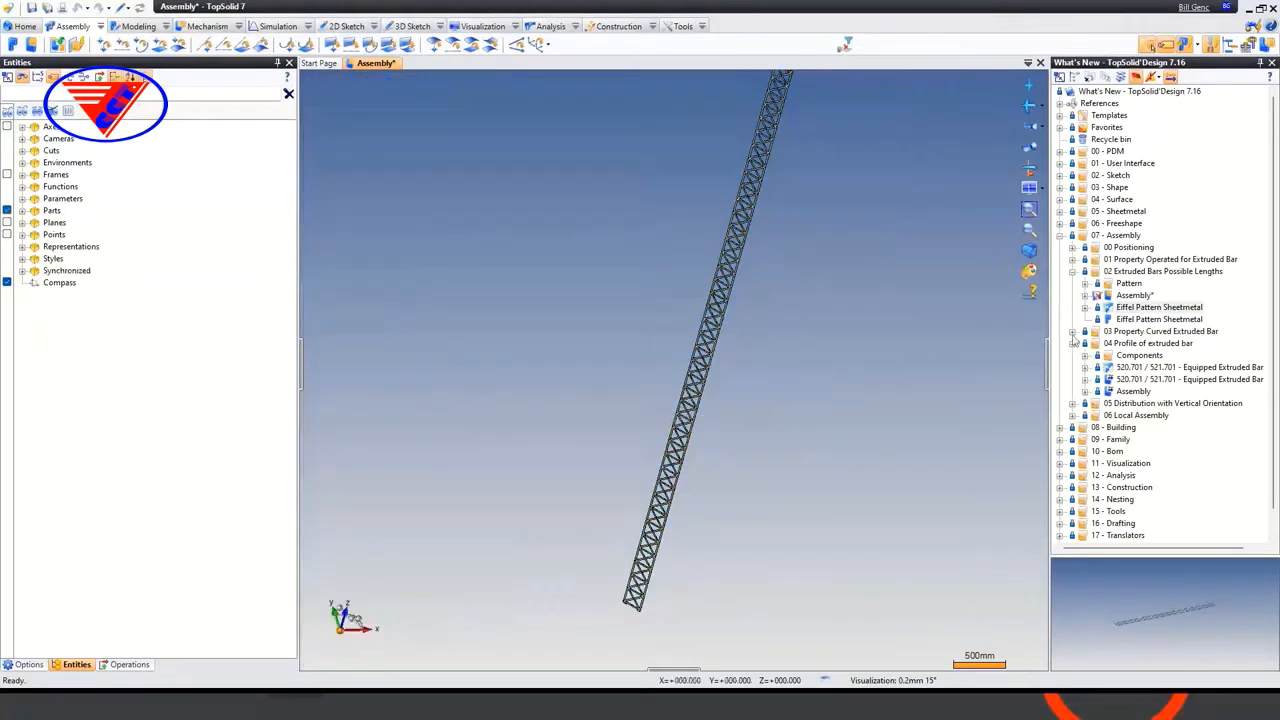
{"action": "left_click", "coordinate": [1085, 307]}
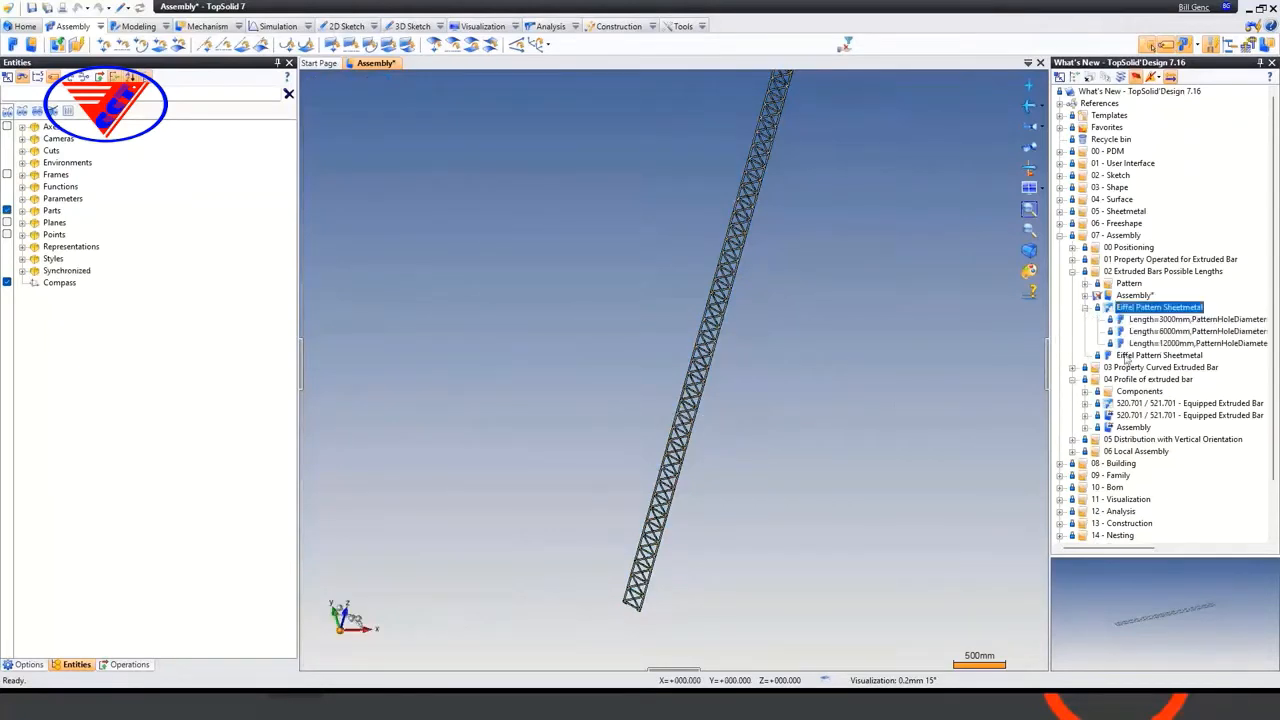
Edit the inserted Eiffel Pattern Sheetmetal bar and set its length to 14000 mm
{"action": "right_click", "coordinate": [716, 338]}
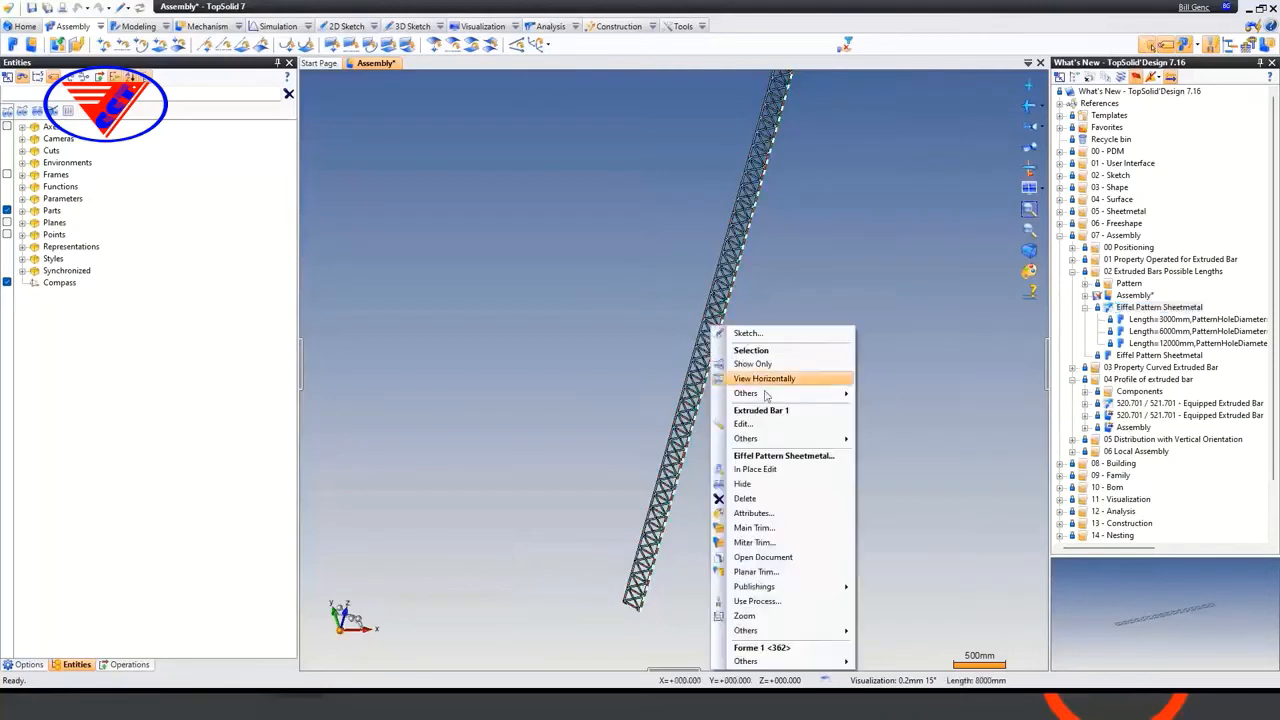
{"action": "left_click", "coordinate": [778, 428]}
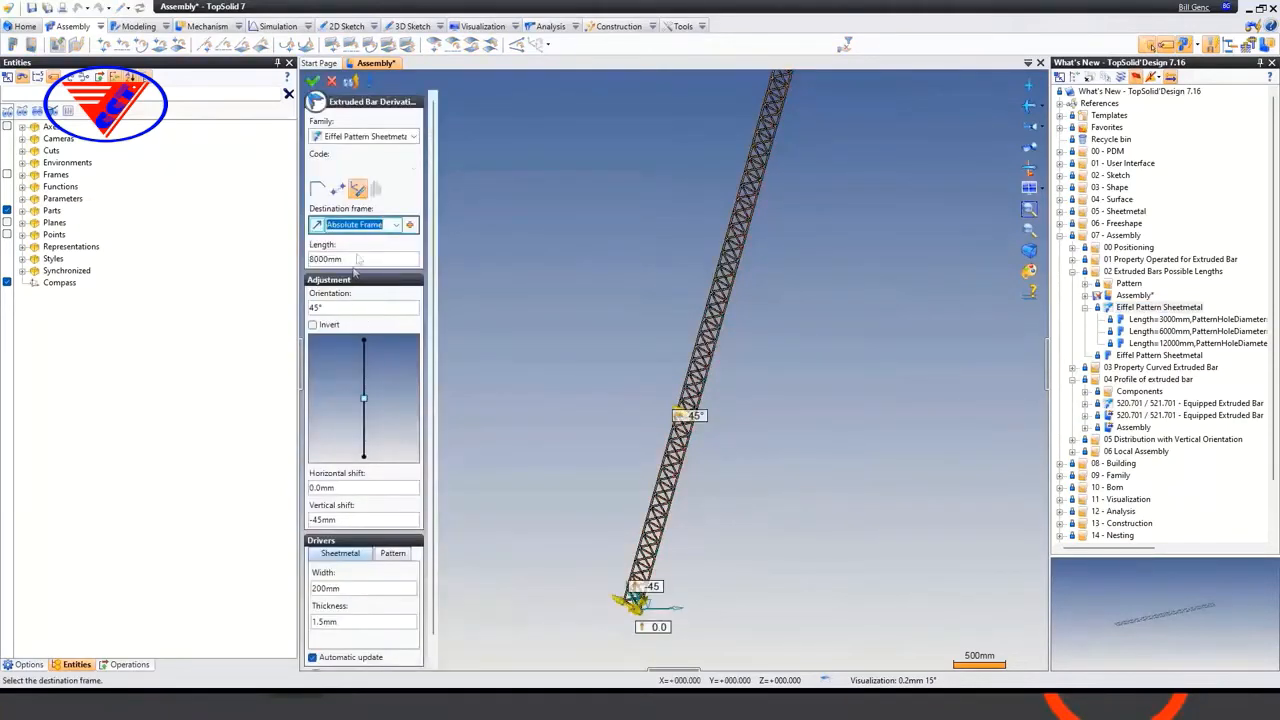
{"action": "left_click", "coordinate": [358, 259]}
{"action": "type", "text": "14"}
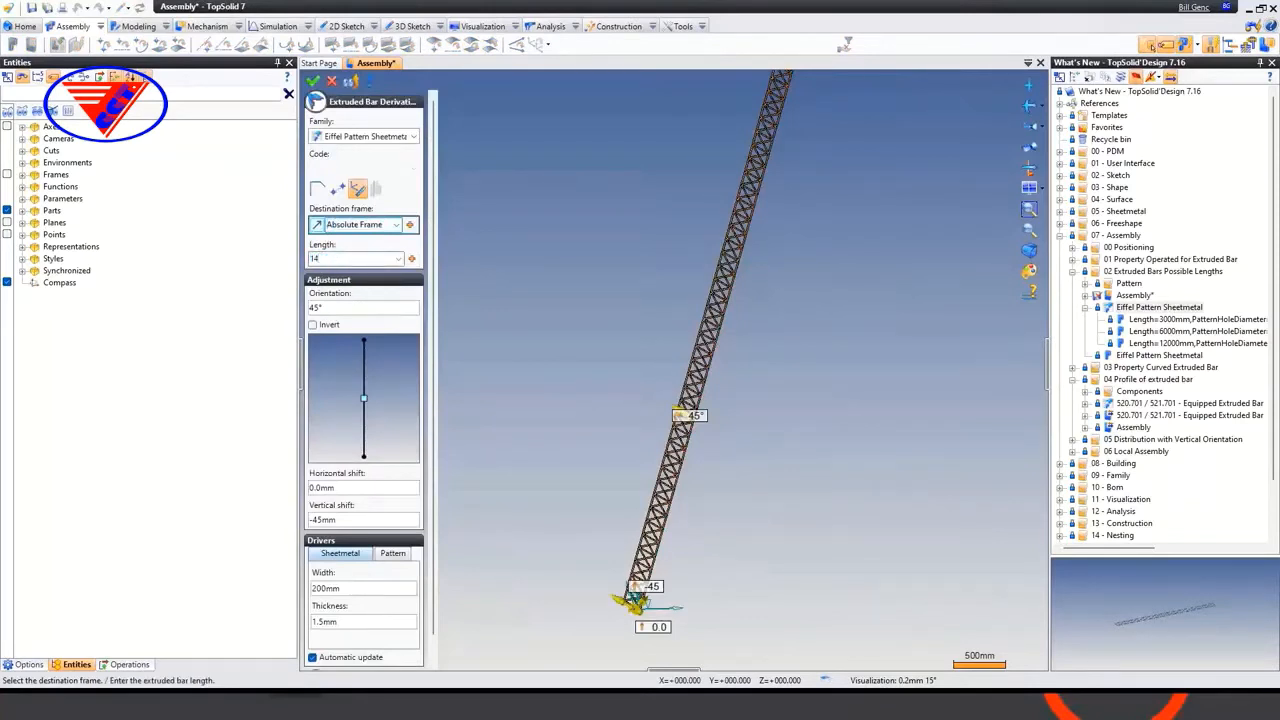
{"action": "type", "text": "000"}
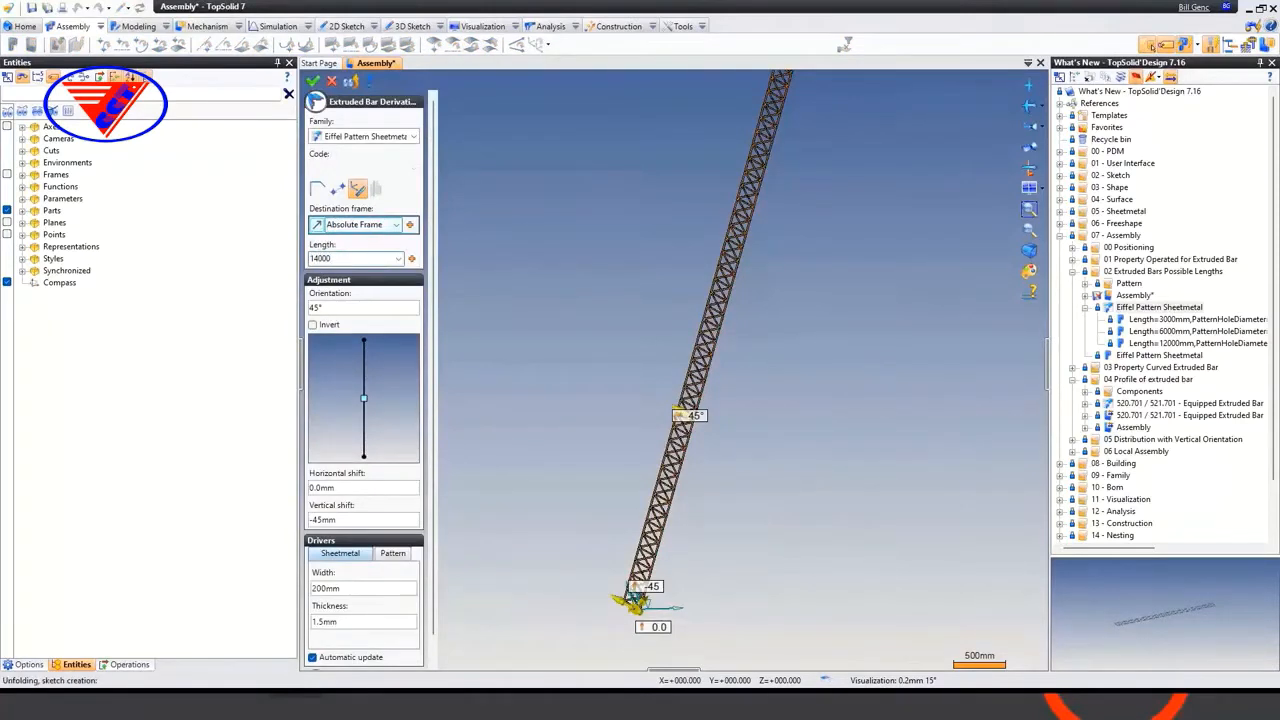
{"action": "key", "text": "Tab"}
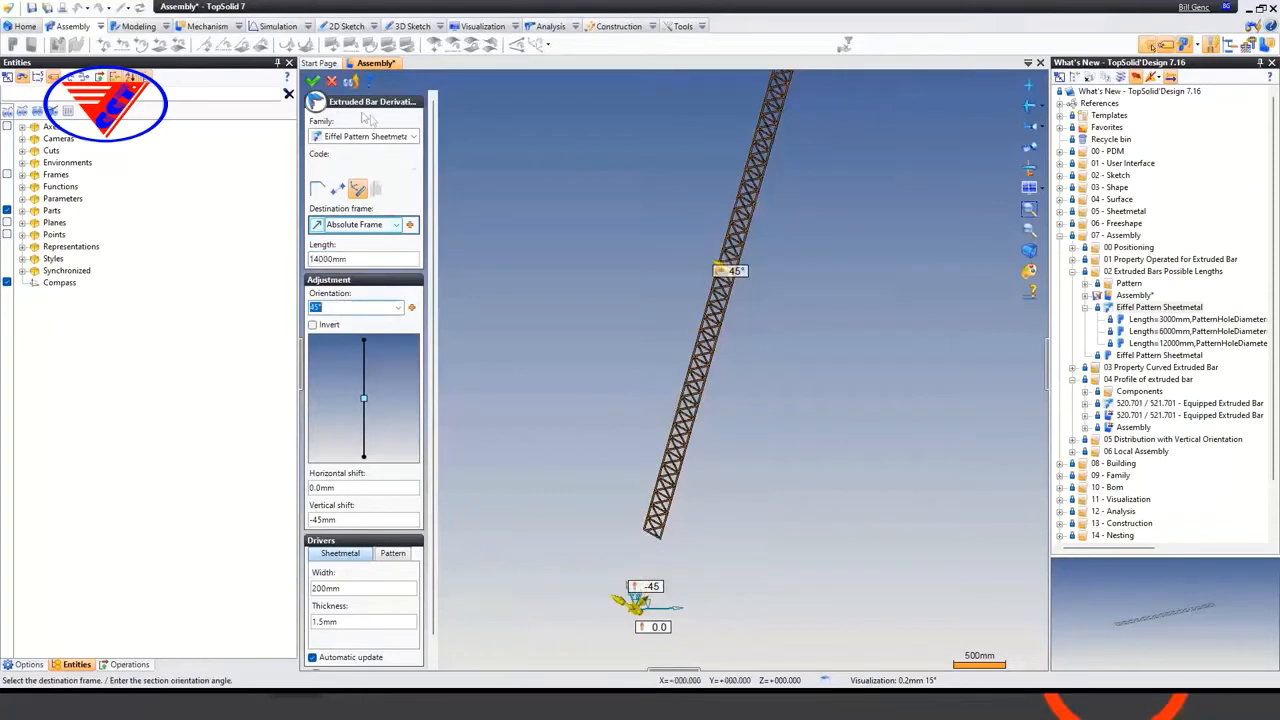
{"action": "left_click", "coordinate": [313, 82]}
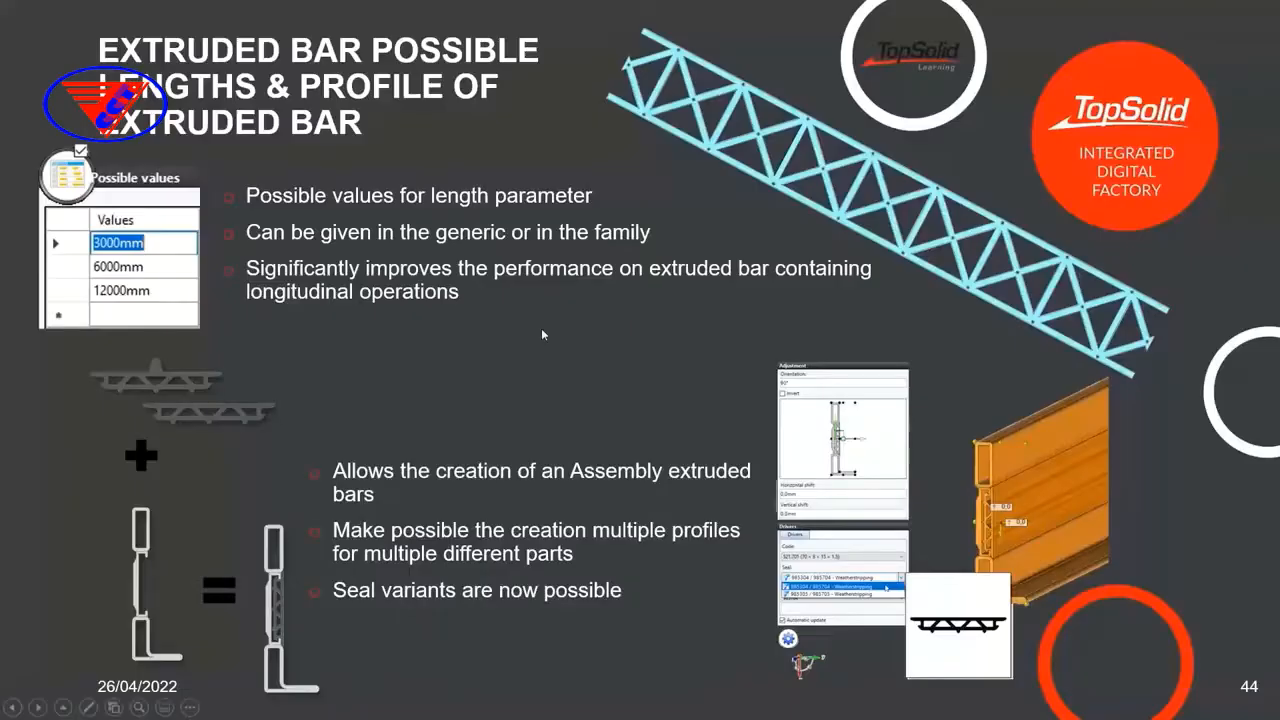
{"action": "key", "text": "Right"}
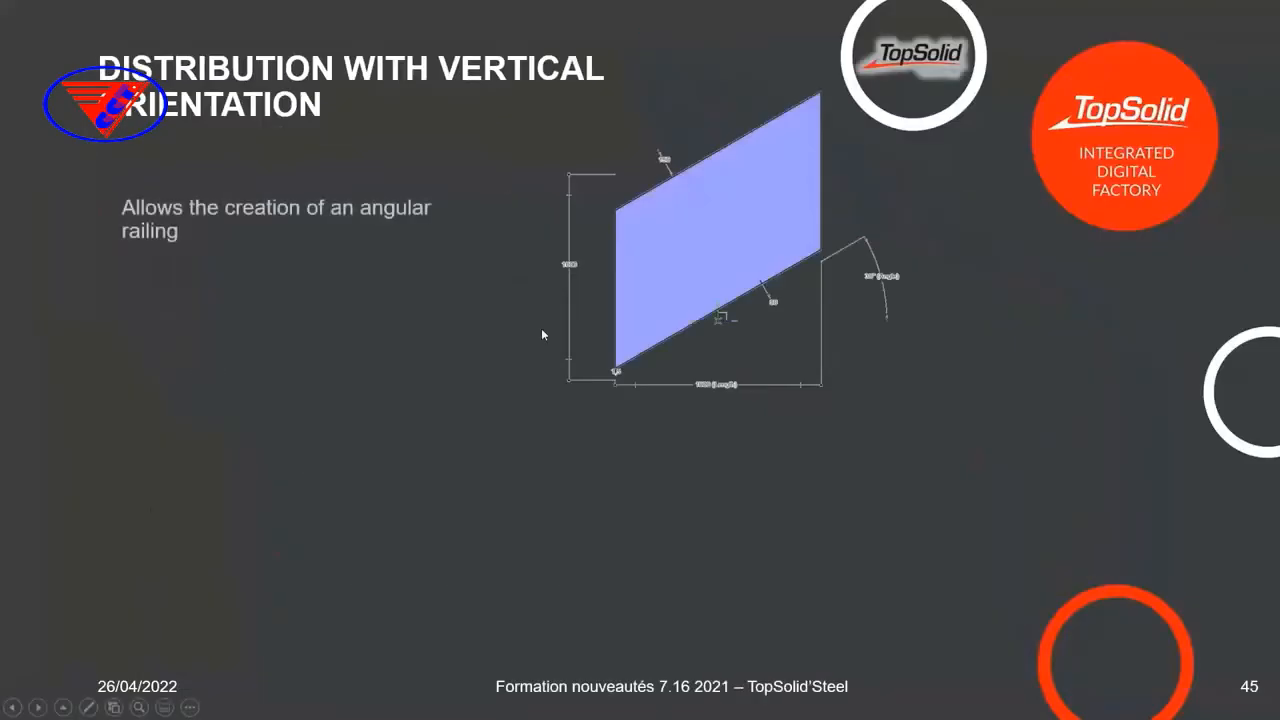
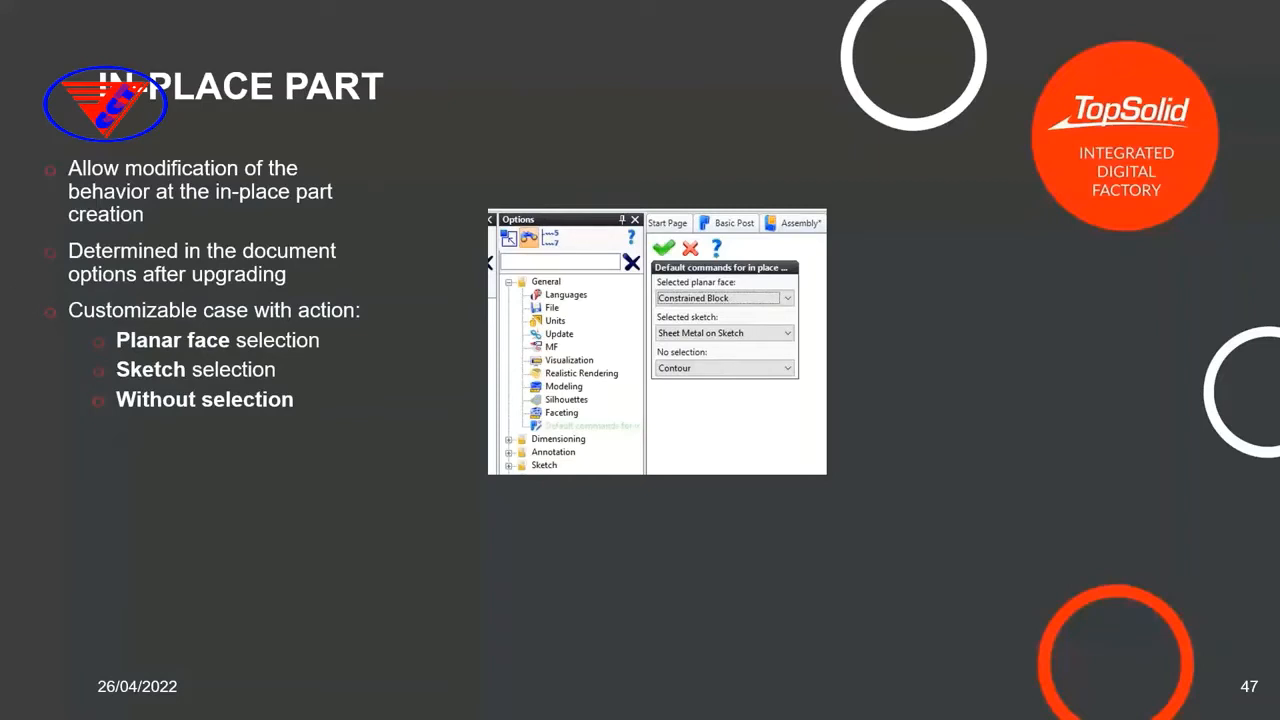
Switch from the slide show back to the open TopSolid Assembly window
{"action": "key", "text": "super"}
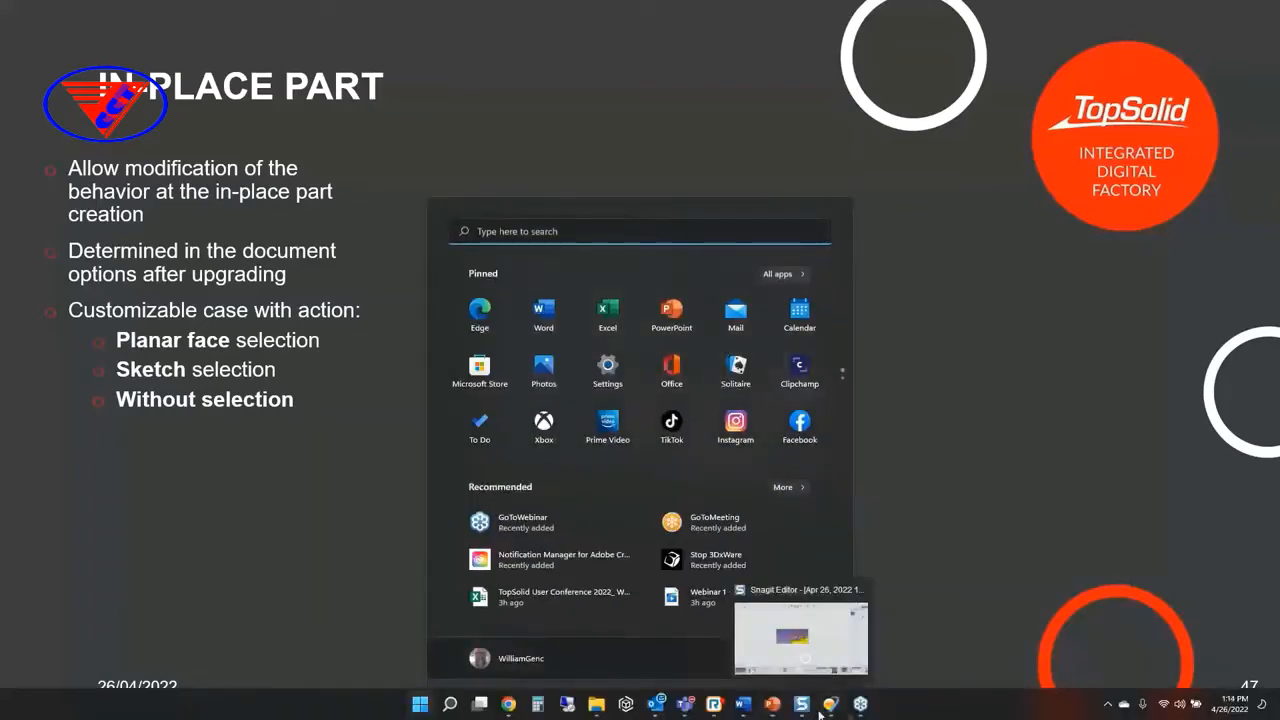
{"action": "mouse_move", "coordinate": [828, 708]}
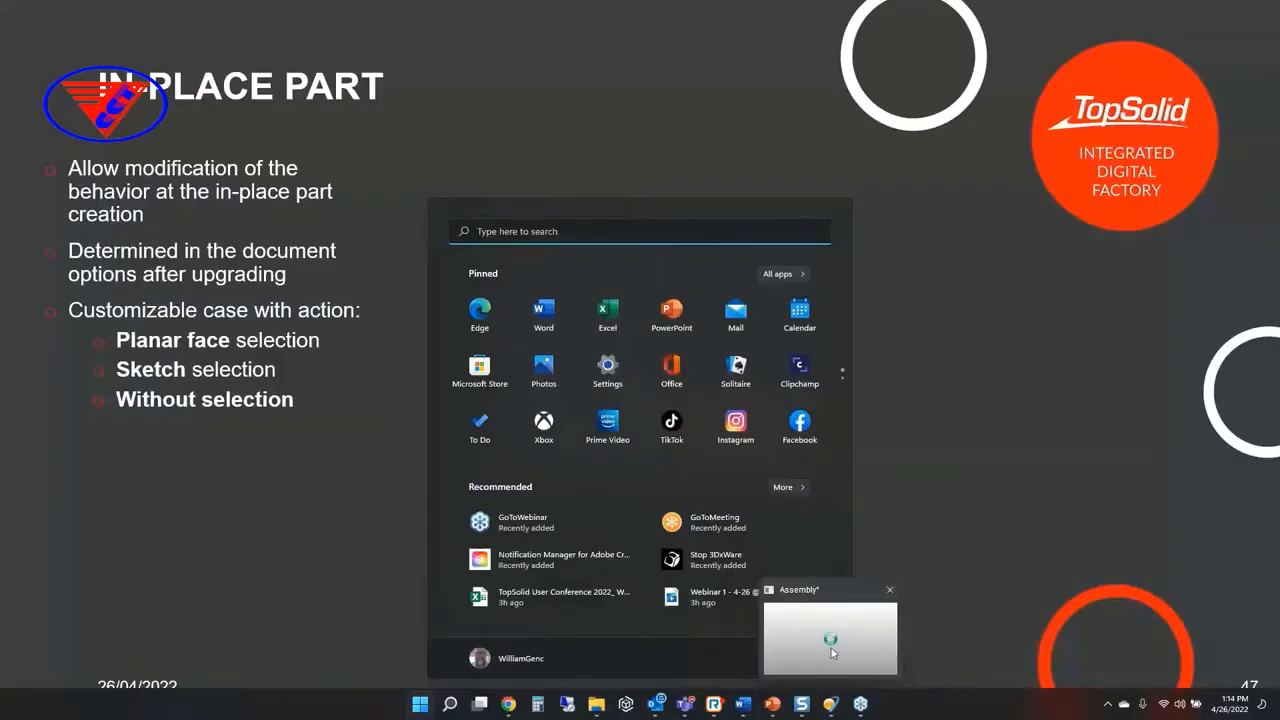
{"action": "left_click", "coordinate": [831, 650]}
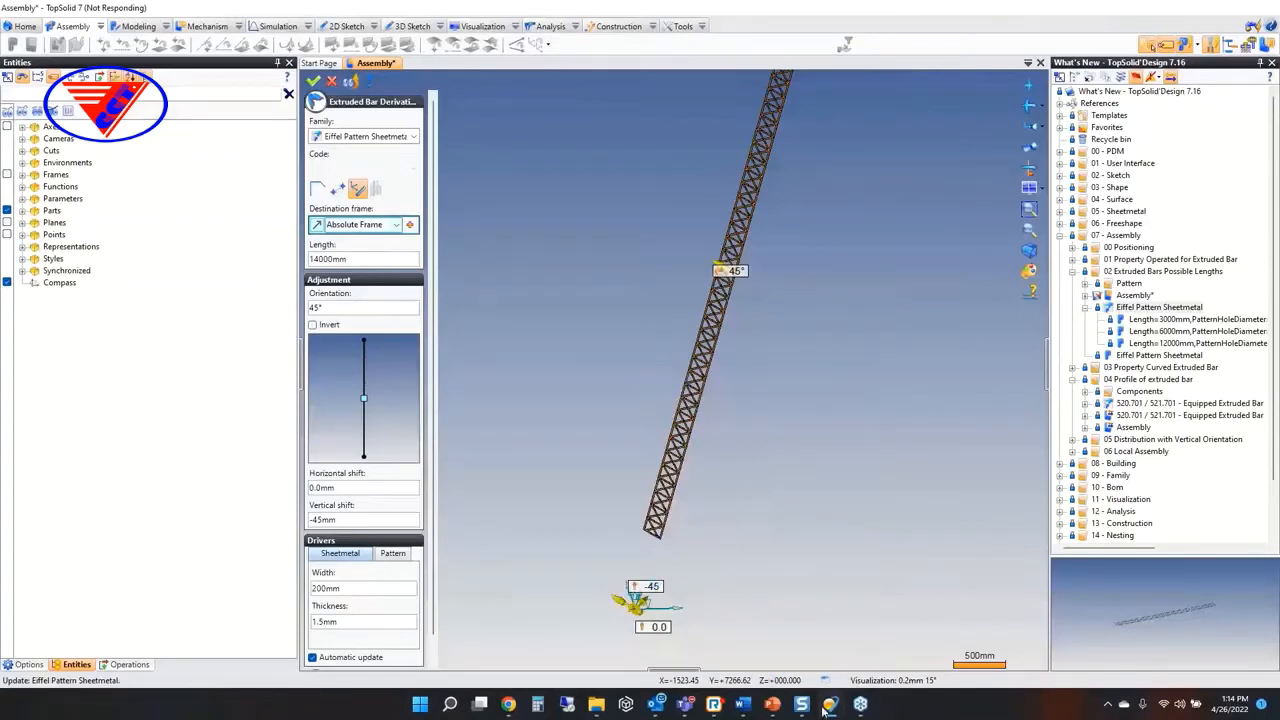
Launch a new session of TopSolid 7.16 and cancel the problem report for the frozen session
{"action": "left_click", "coordinate": [420, 704]}
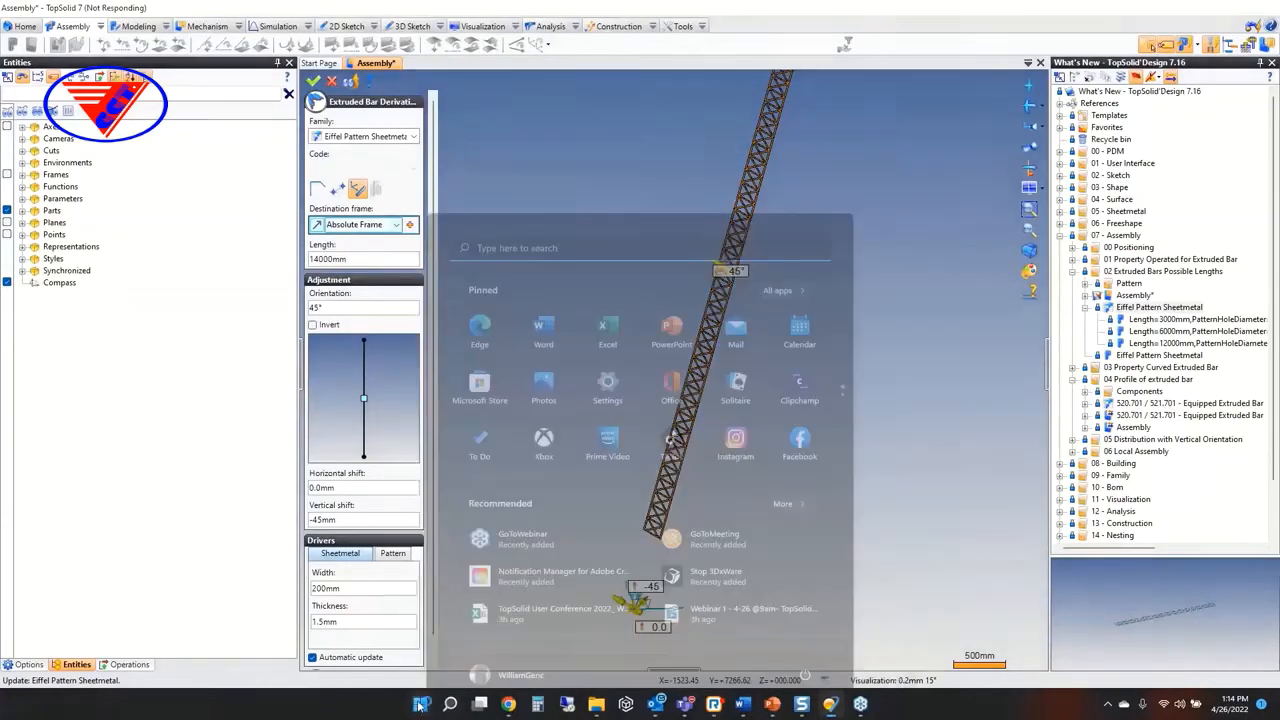
{"action": "left_click", "coordinate": [572, 232]}
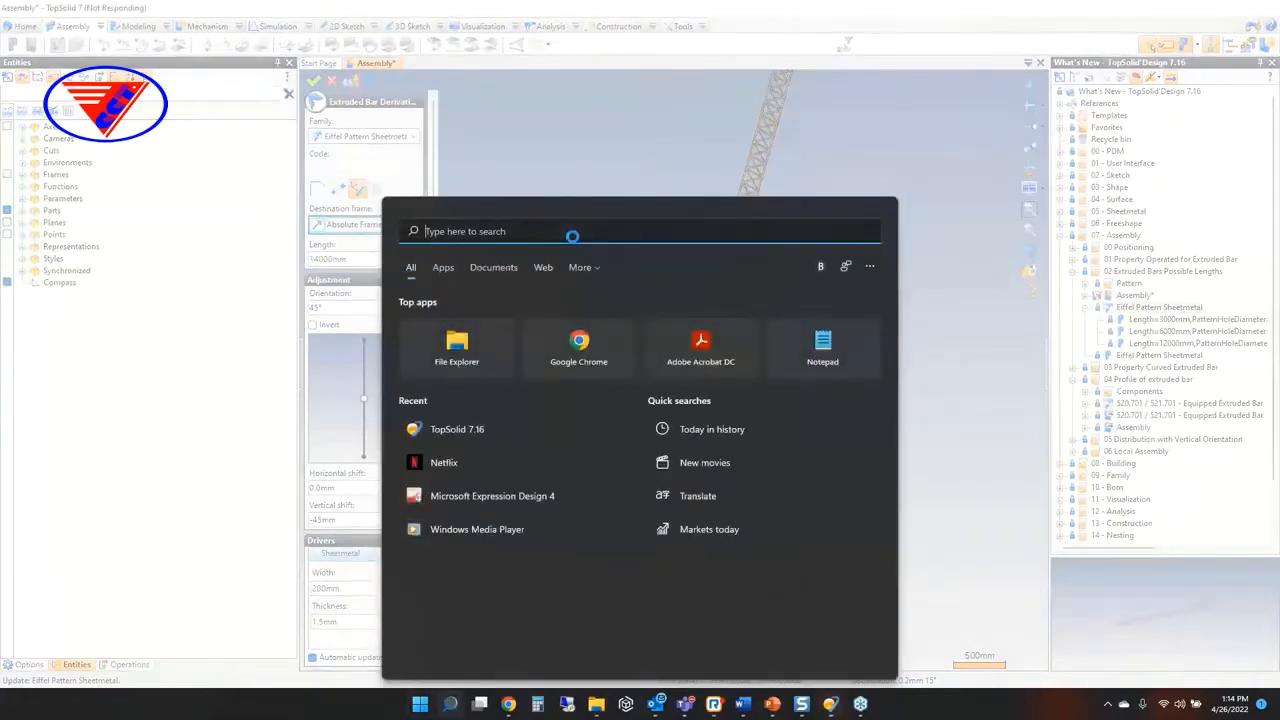
{"action": "type", "text": "topsolid"}
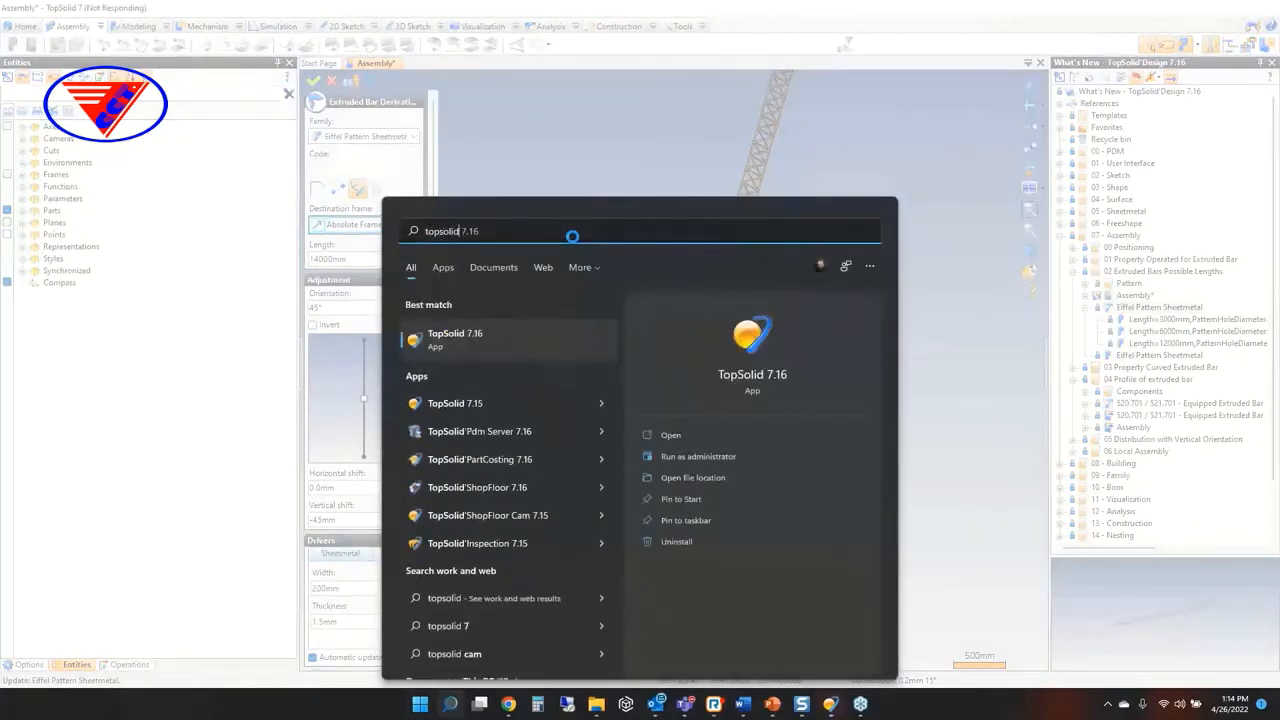
{"action": "key", "text": "Return"}
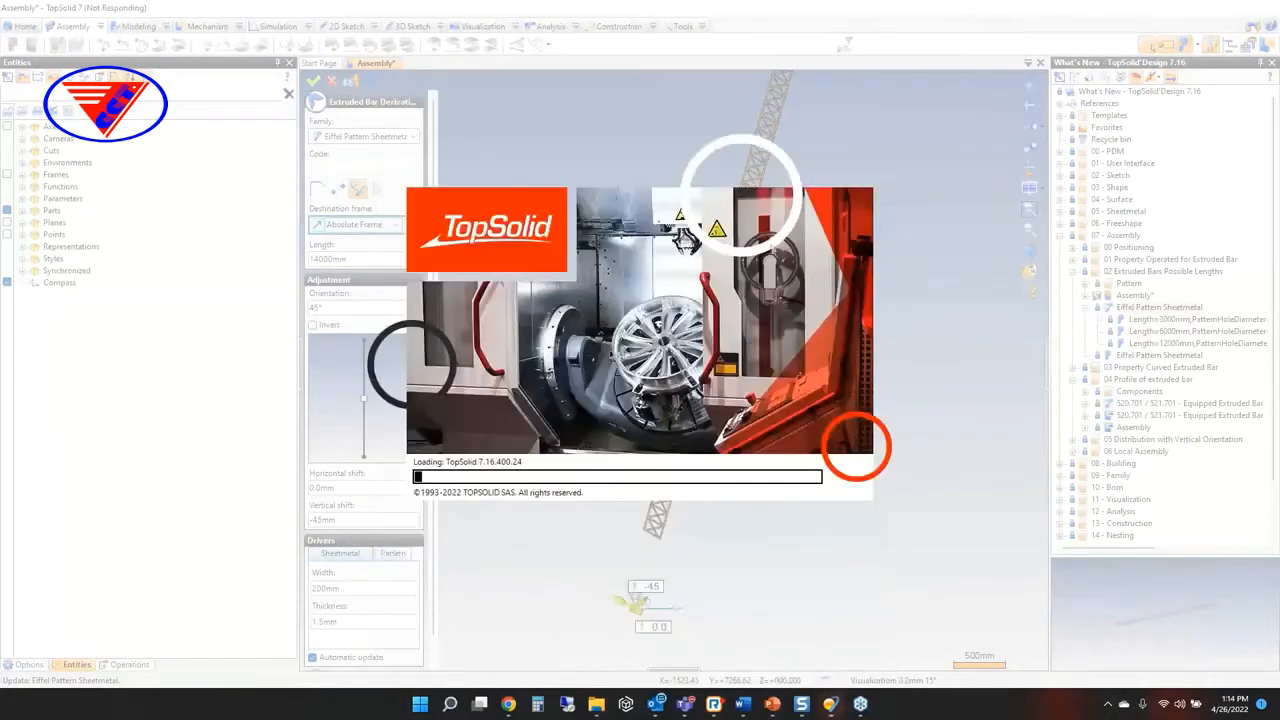
{"action": "left_click", "coordinate": [605, 360]}
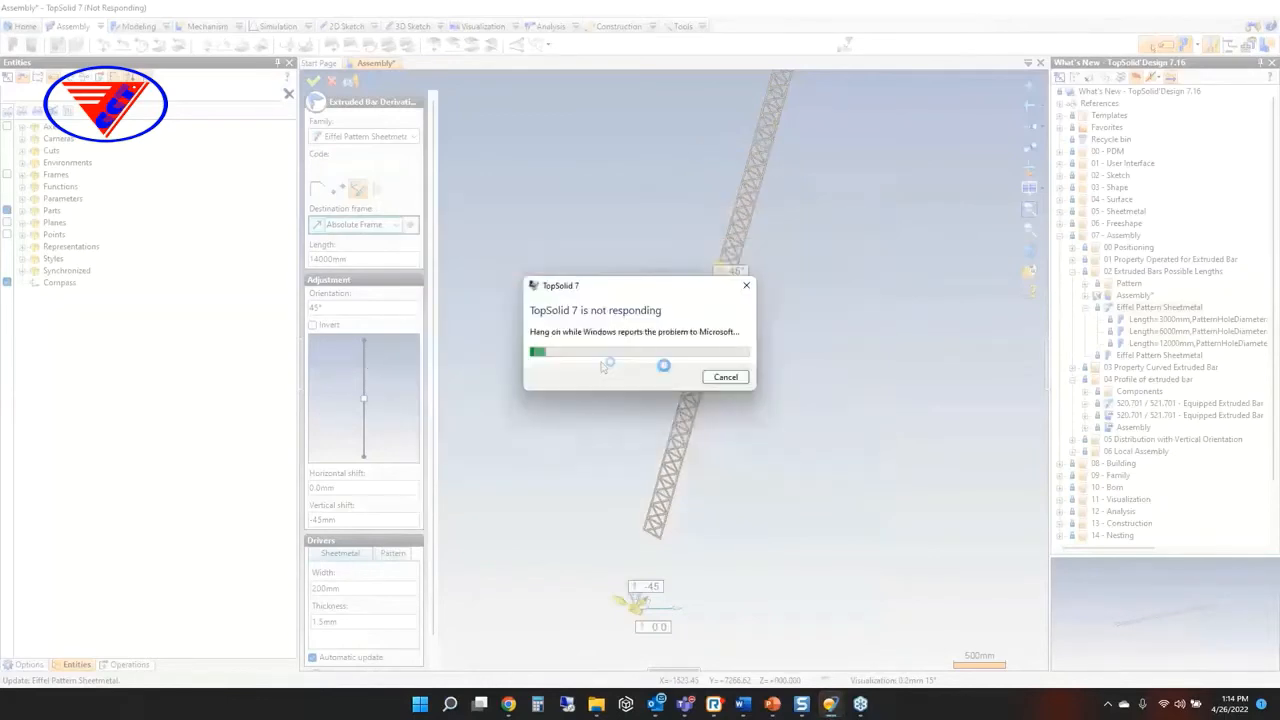
{"action": "left_click", "coordinate": [725, 376]}
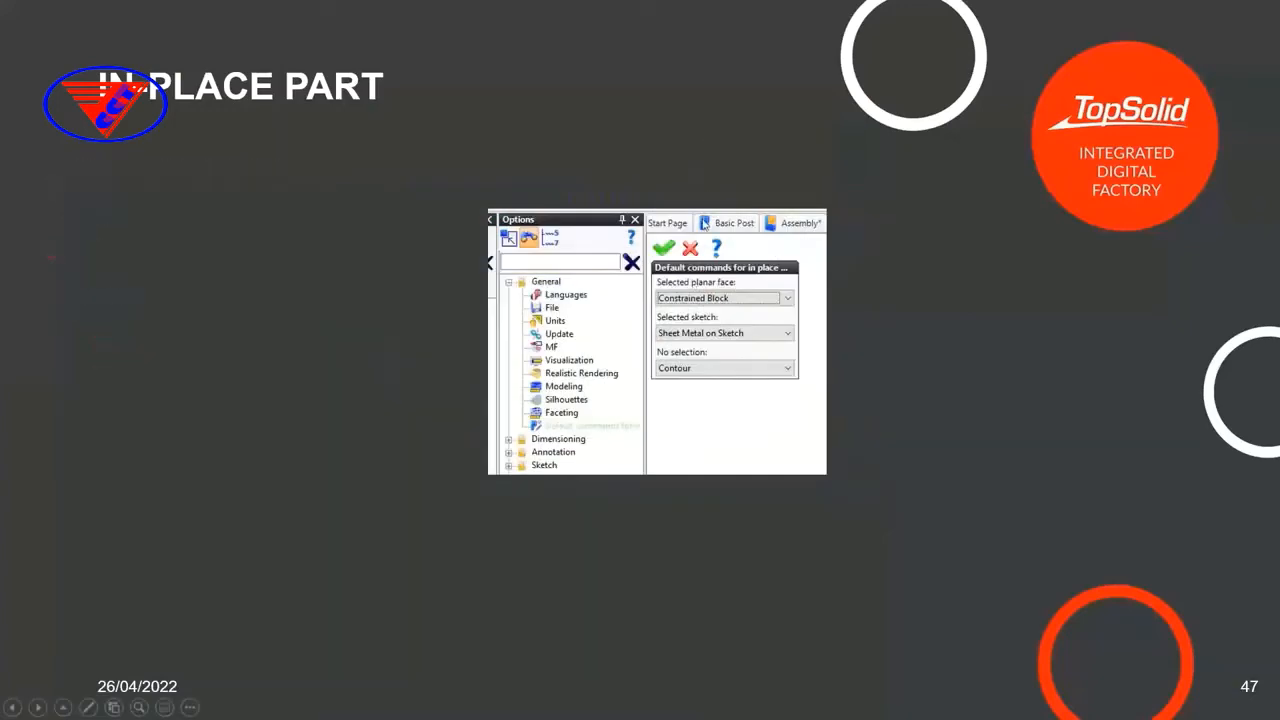
{"action": "scroll", "coordinate": [703, 224], "scroll_direction": "up", "scroll_amount": 3}
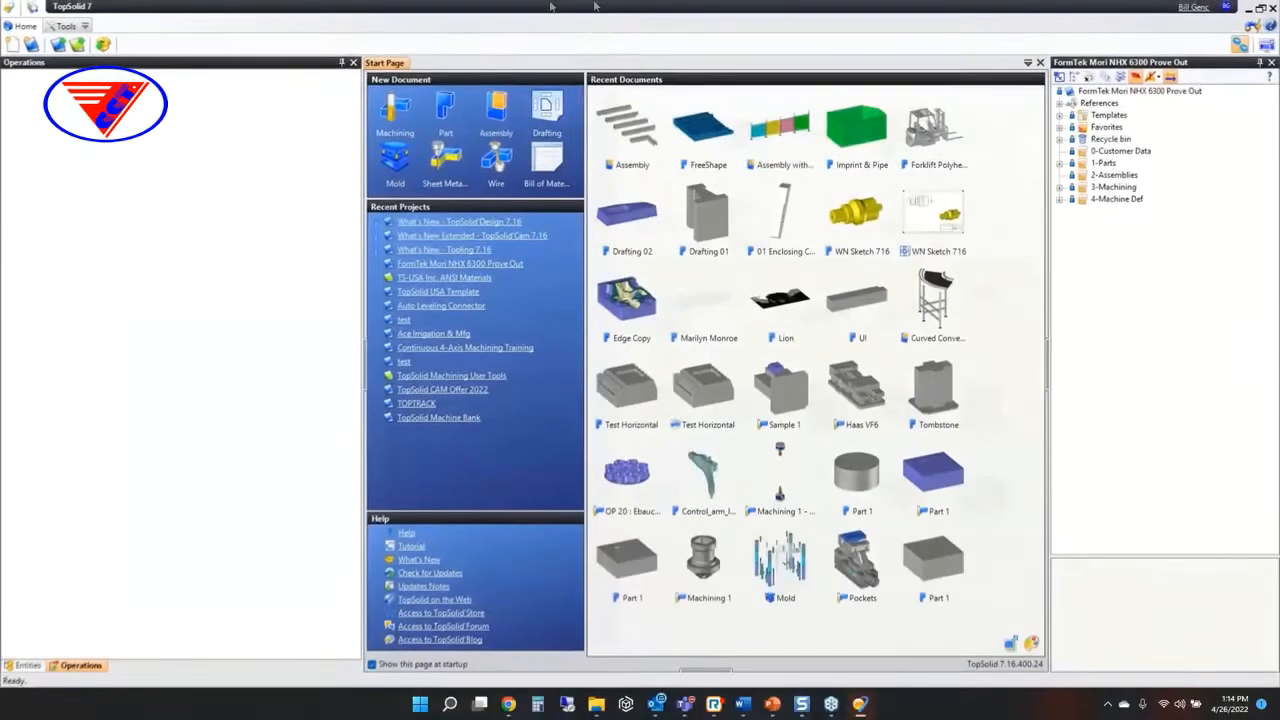
Open the What's New - TopSolid'Design 7.16 project and its Assembly in the 05 Distribution with Vertical Orientation folder
{"action": "left_click", "coordinate": [1271, 62]}
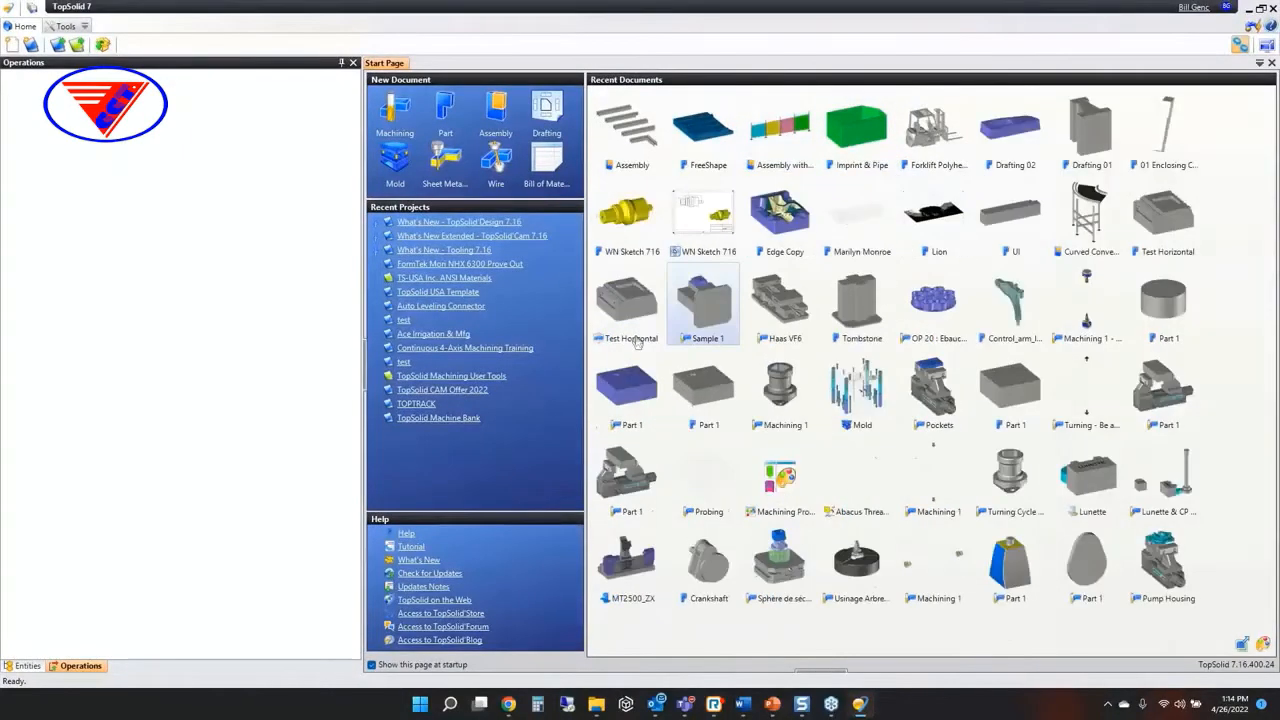
{"action": "left_click", "coordinate": [465, 232]}
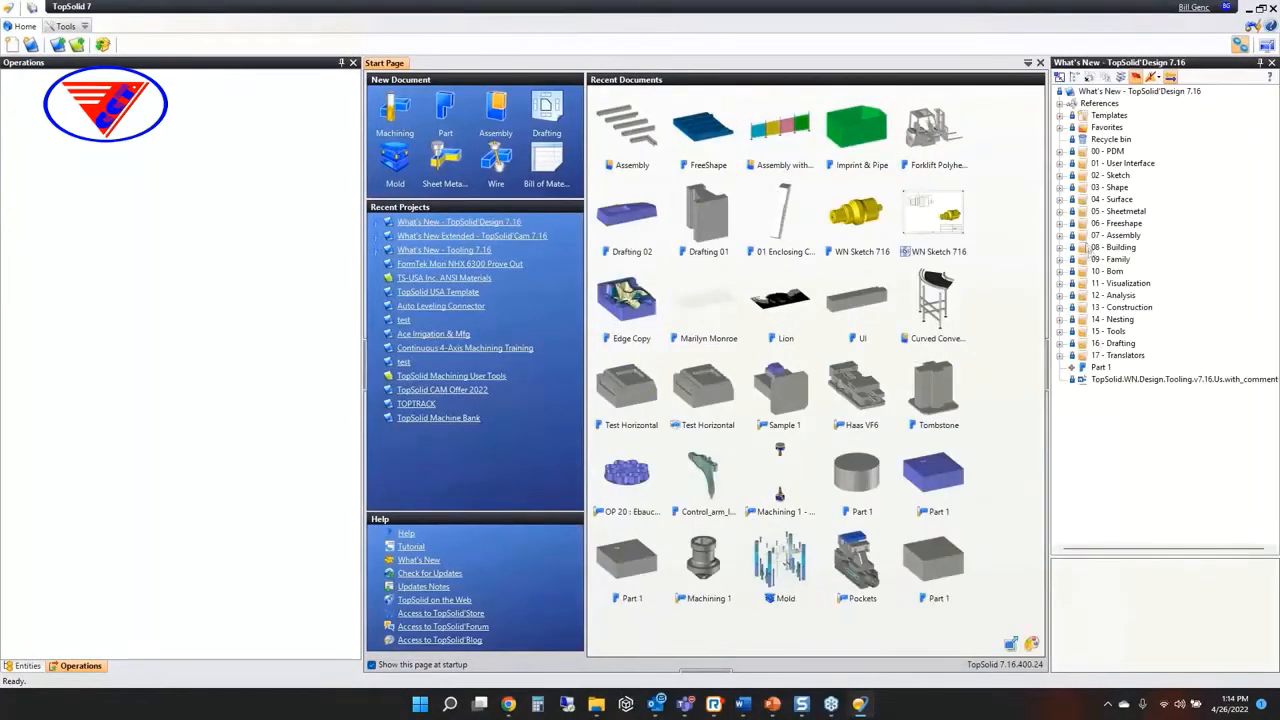
{"action": "left_click", "coordinate": [1061, 236]}
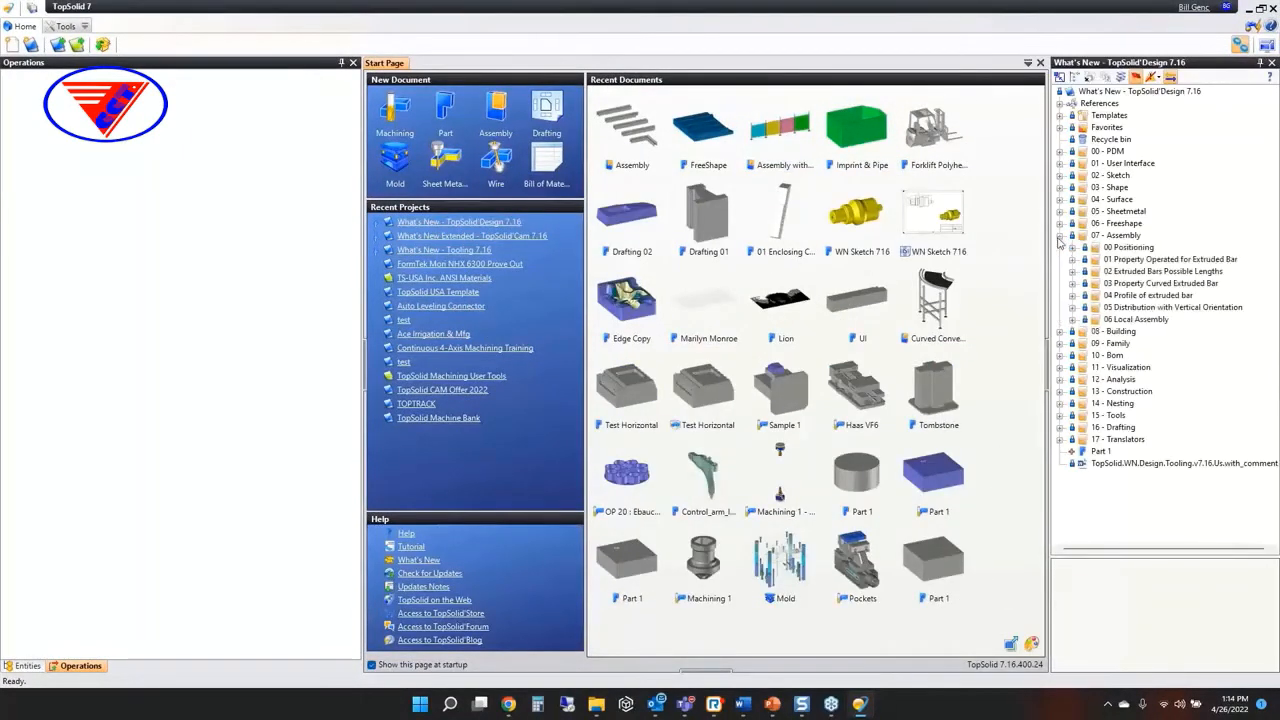
{"action": "left_click", "coordinate": [1163, 308]}
{"action": "double_click", "coordinate": [1163, 308]}
{"action": "double_click", "coordinate": [1133, 331]}
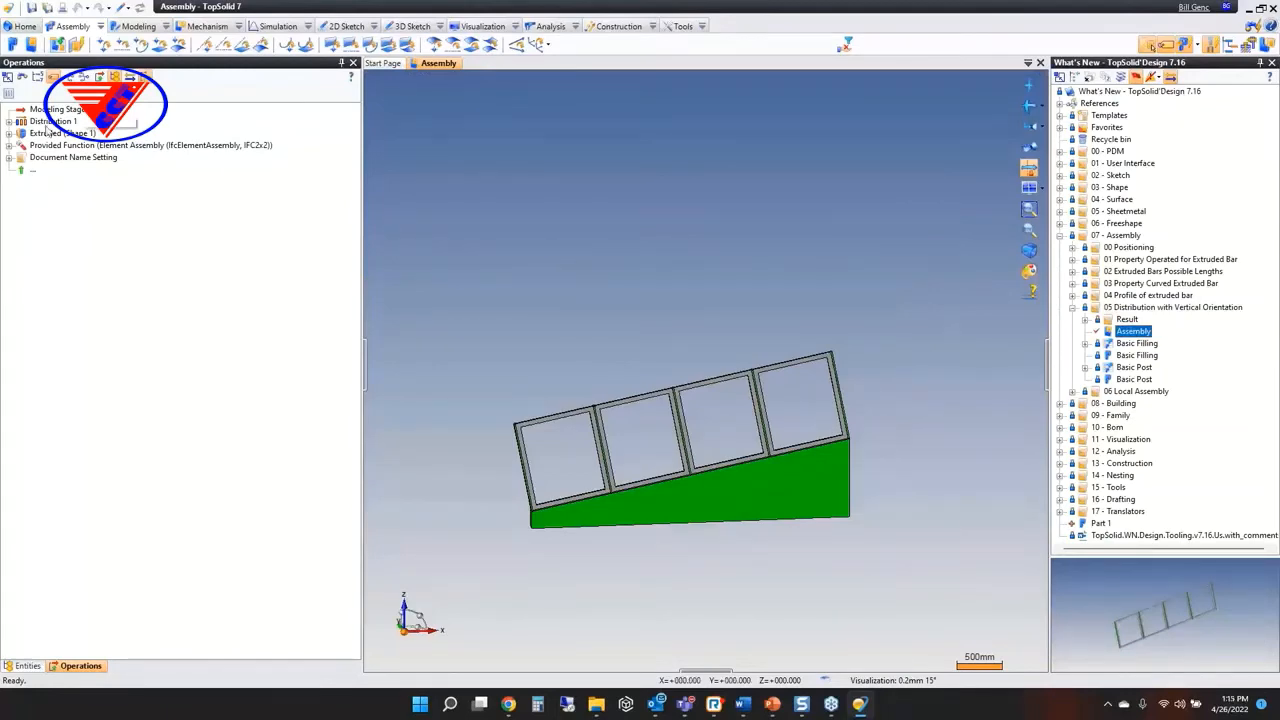
Edit the Distribution 1 operation, set its orientation to Vertical and validate it
{"action": "double_click", "coordinate": [46, 123]}
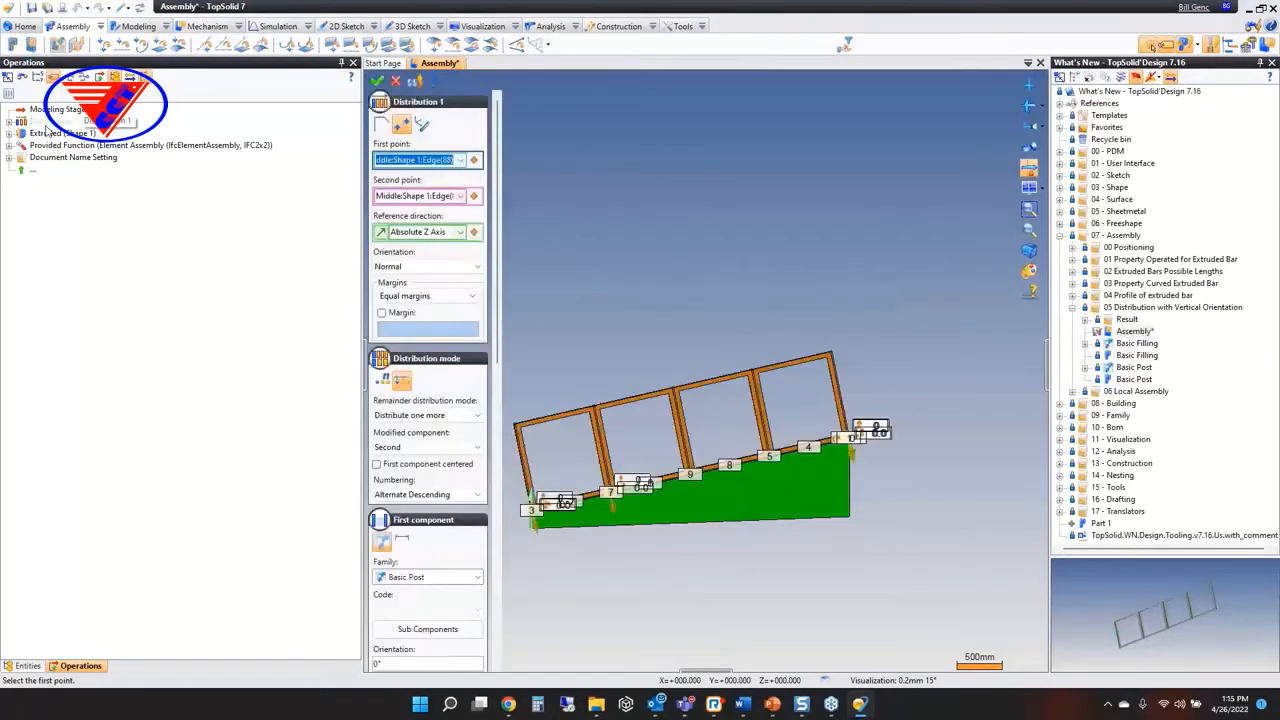
{"action": "left_click", "coordinate": [399, 268]}
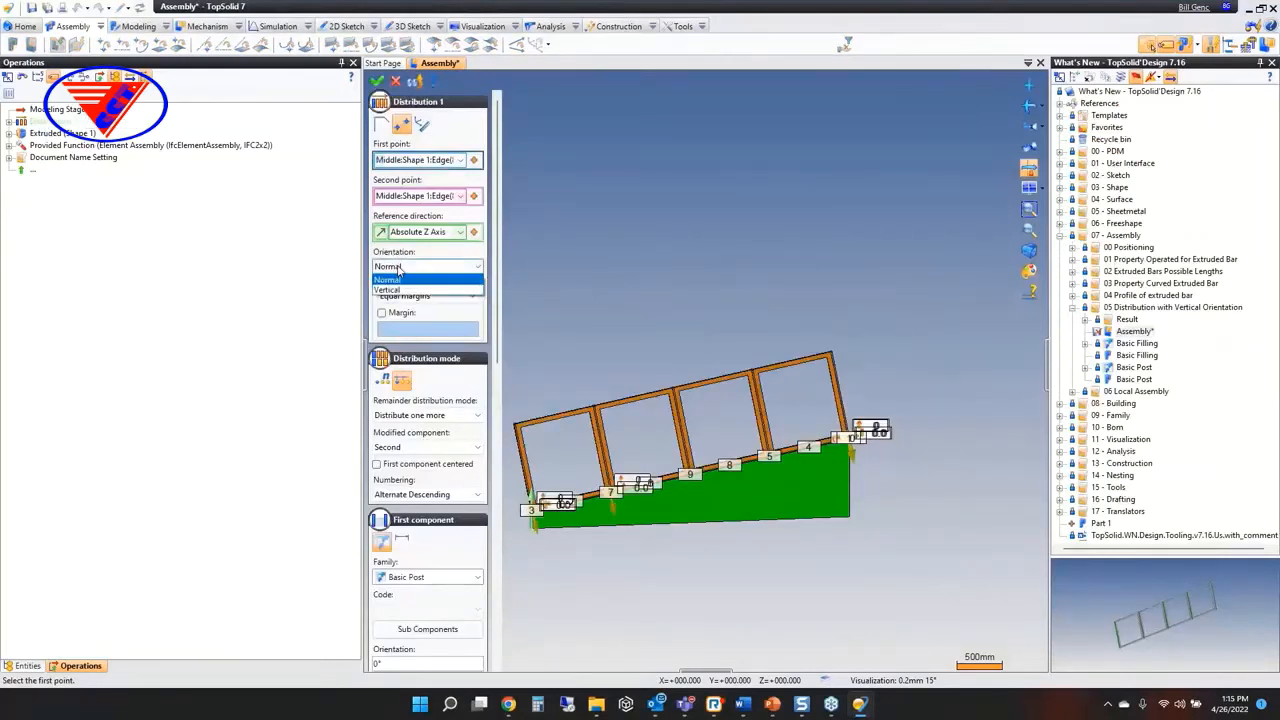
{"action": "left_click", "coordinate": [399, 289]}
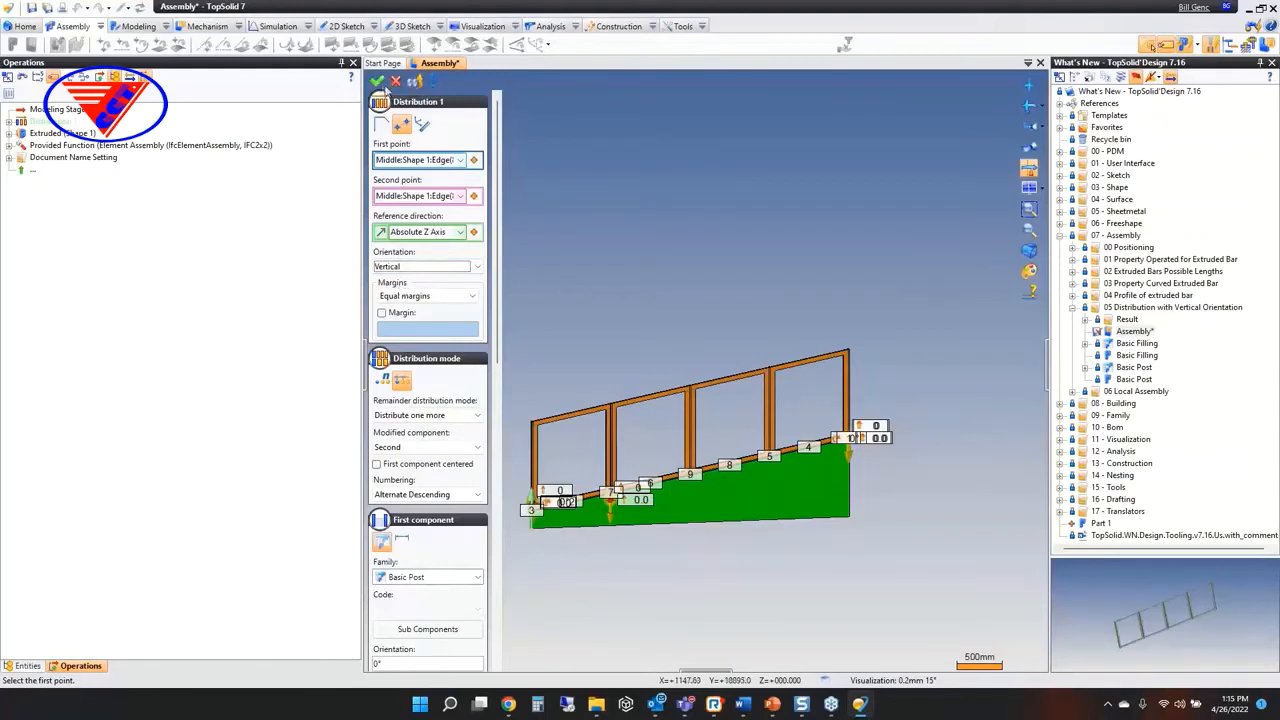
{"action": "left_click", "coordinate": [377, 81]}
Set the base length of the green sloped shape under the railing to 6000 mm
{"action": "left_click", "coordinate": [690, 519]}
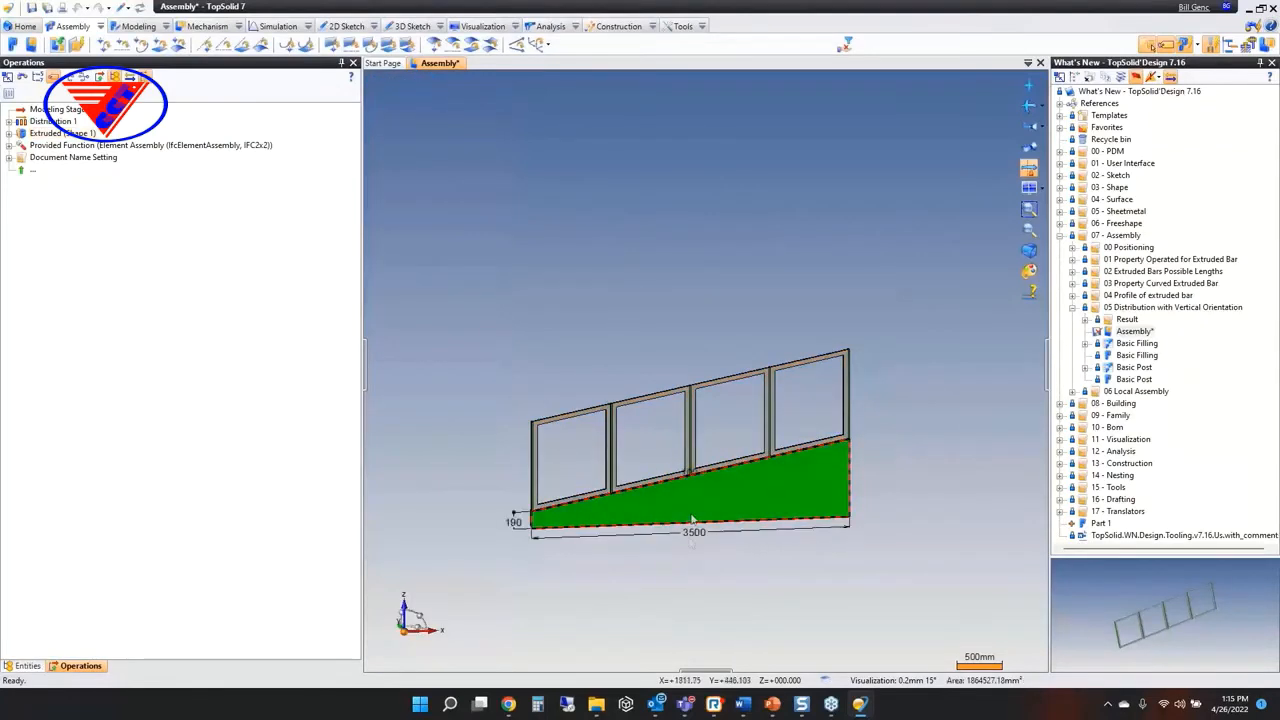
{"action": "double_click", "coordinate": [692, 535]}
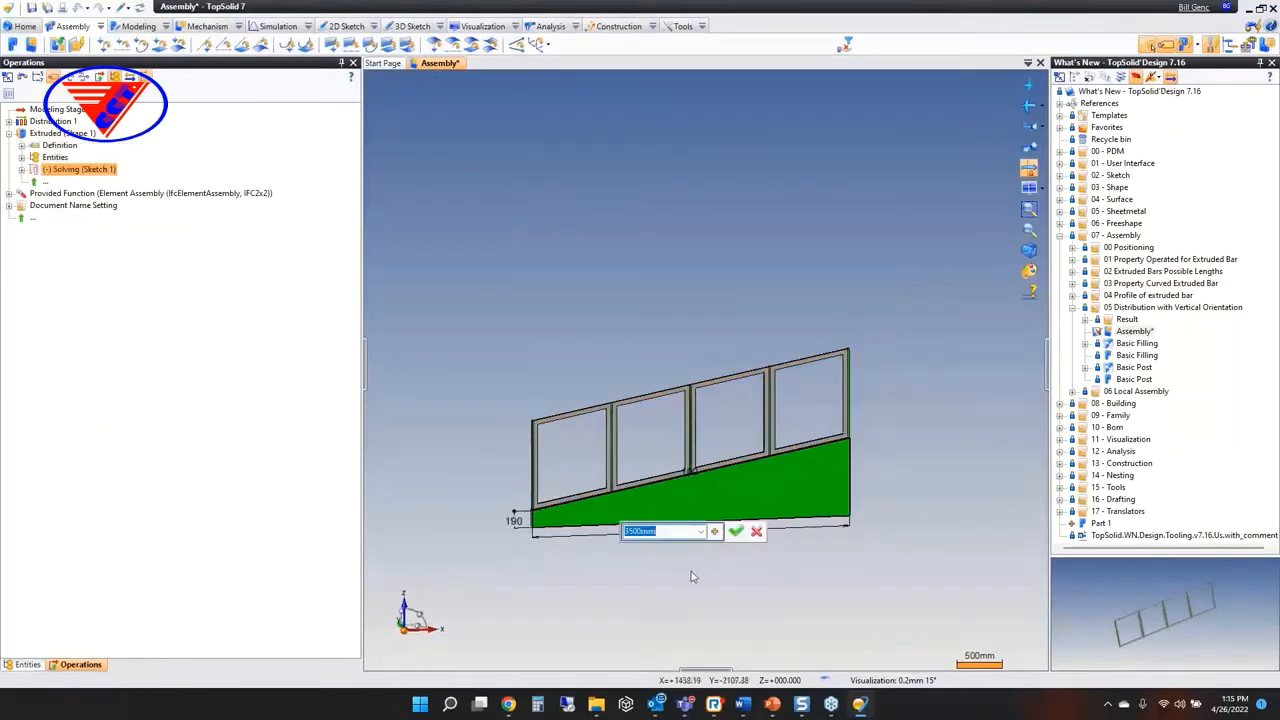
{"action": "type", "text": "6000"}
{"action": "key", "text": "Return"}
{"action": "scroll", "coordinate": [636, 541], "scroll_direction": "down", "scroll_amount": 3}
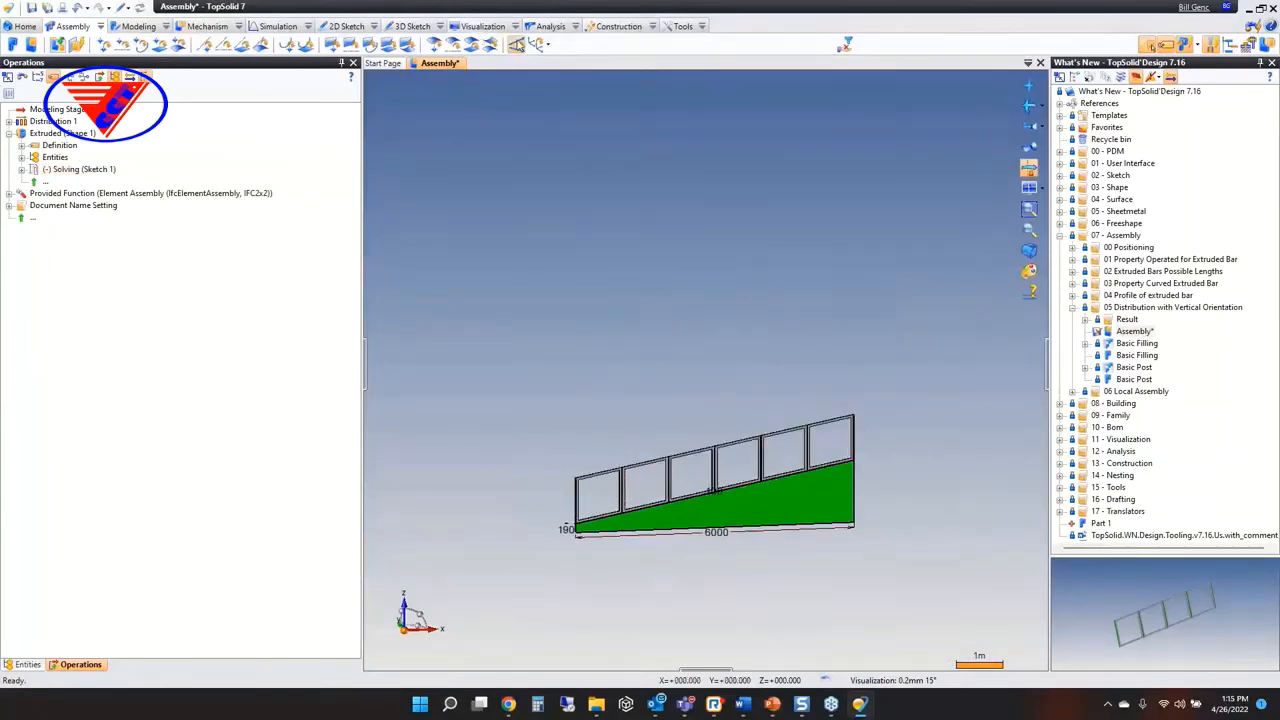
Close the assembly without saving and open the Sub Assembly in the 06 Local Assembly folder
{"action": "middle_click", "coordinate": [440, 63]}
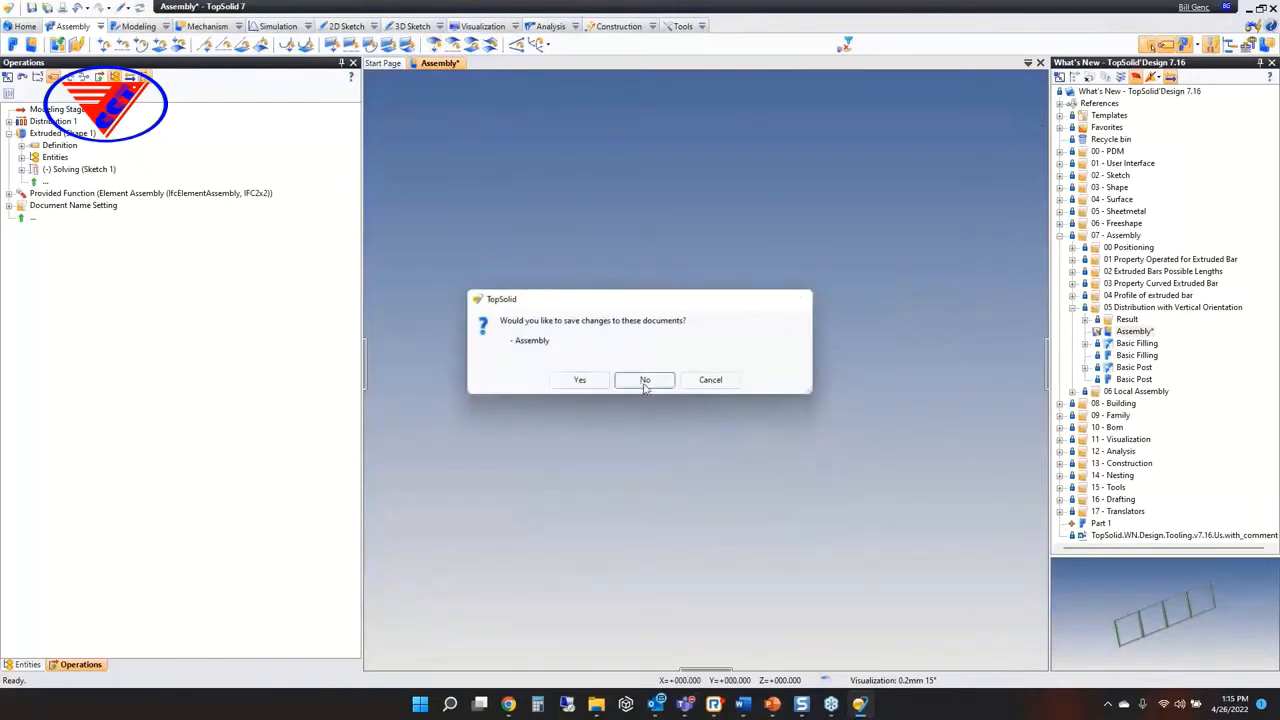
{"action": "left_click", "coordinate": [648, 383]}
{"action": "left_click", "coordinate": [1072, 307]}
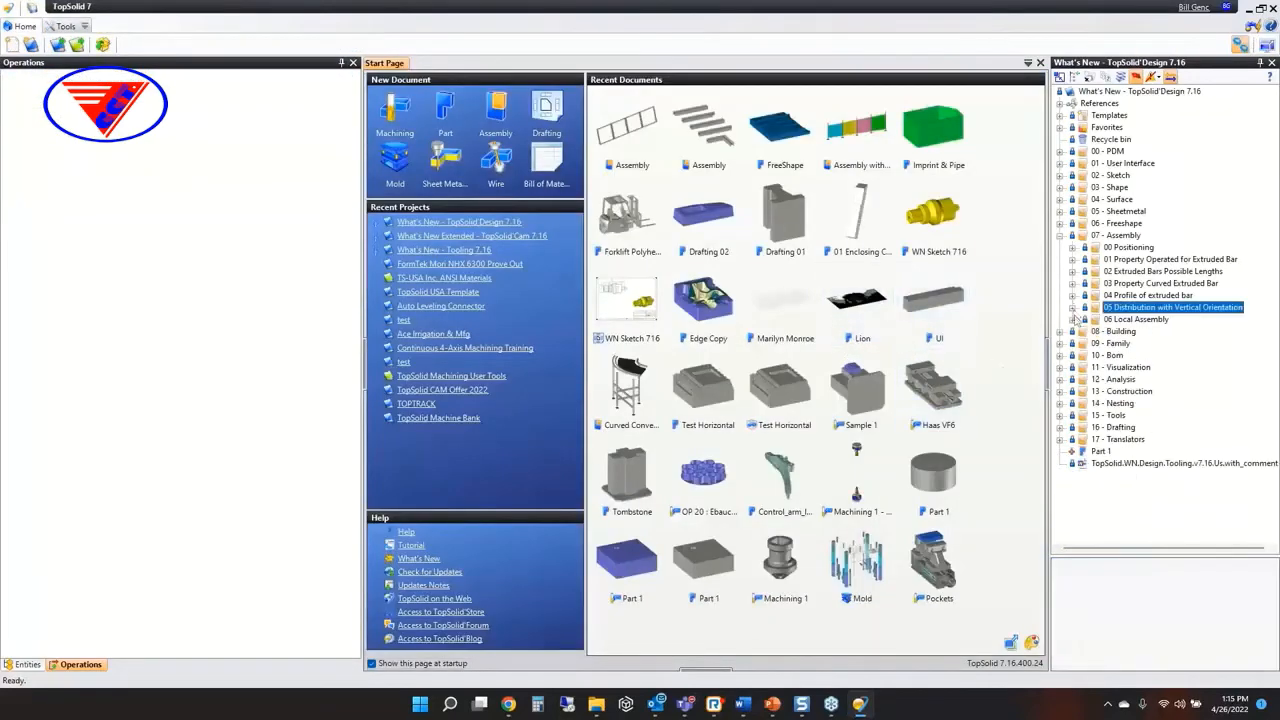
{"action": "left_click", "coordinate": [1072, 319]}
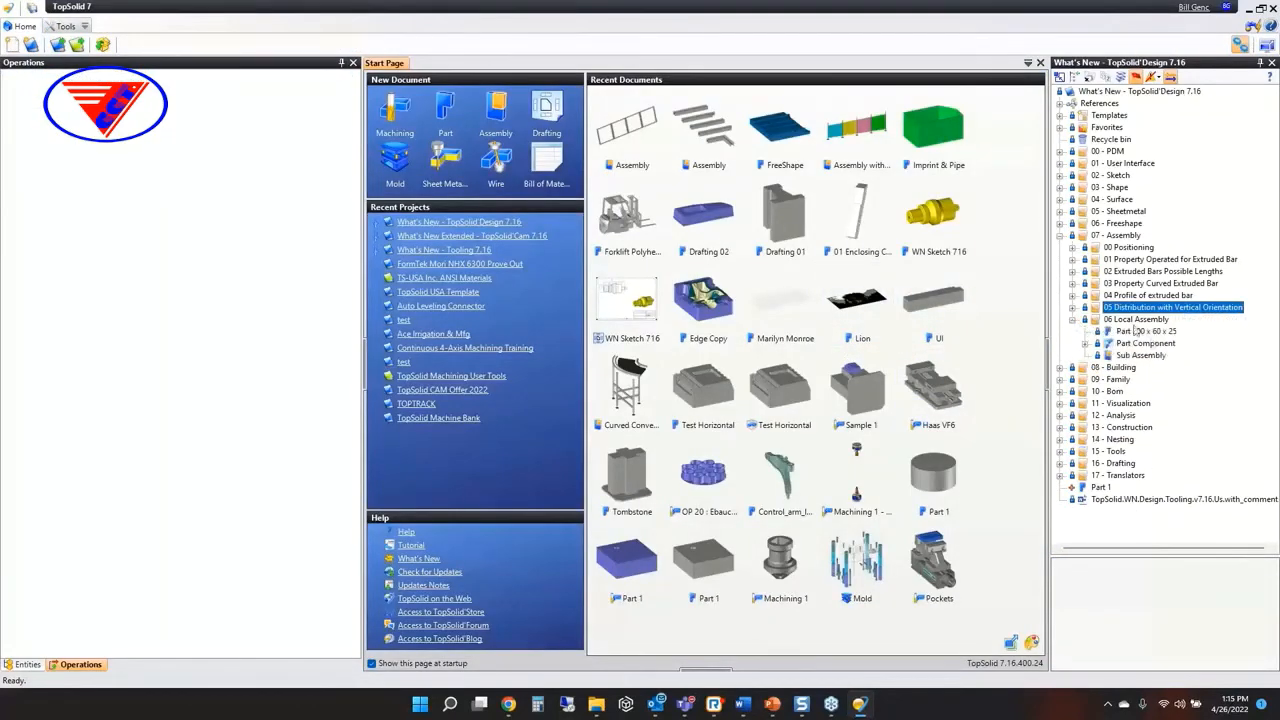
{"action": "left_click", "coordinate": [1138, 357]}
{"action": "double_click", "coordinate": [1138, 357]}
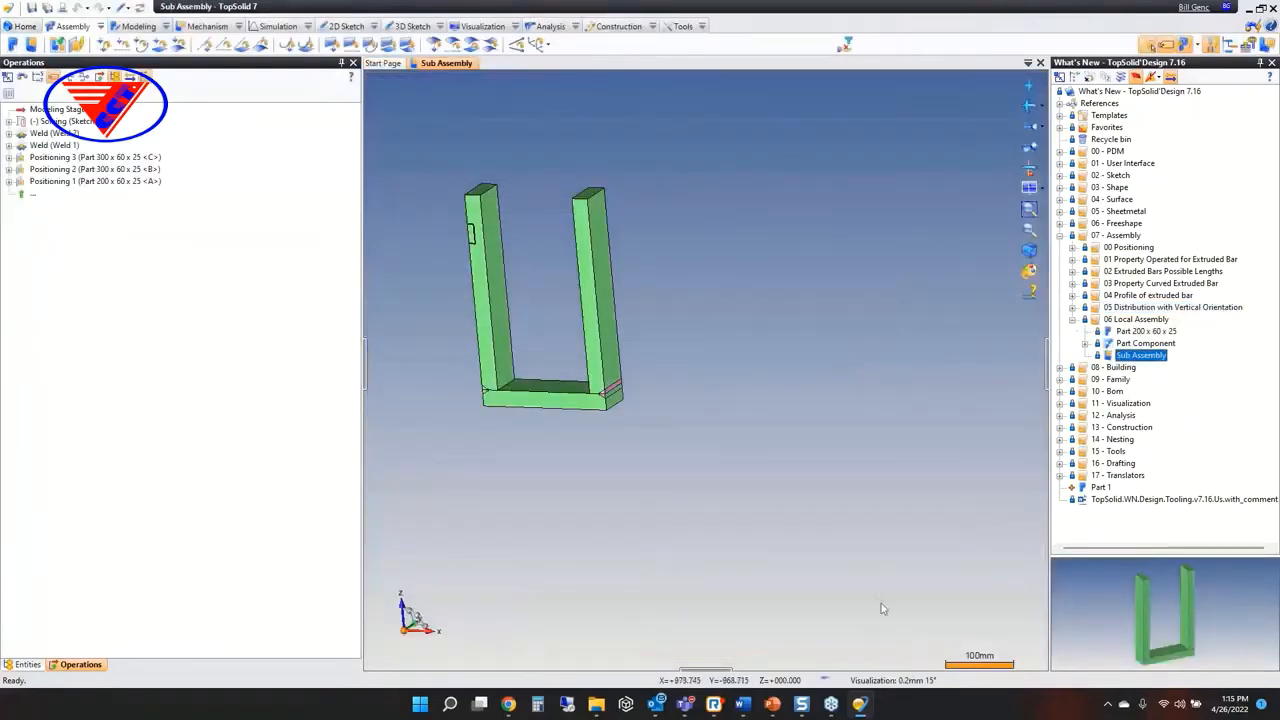
Open the Part Template document from the project's Templates folder
{"action": "left_click", "coordinate": [1062, 116]}
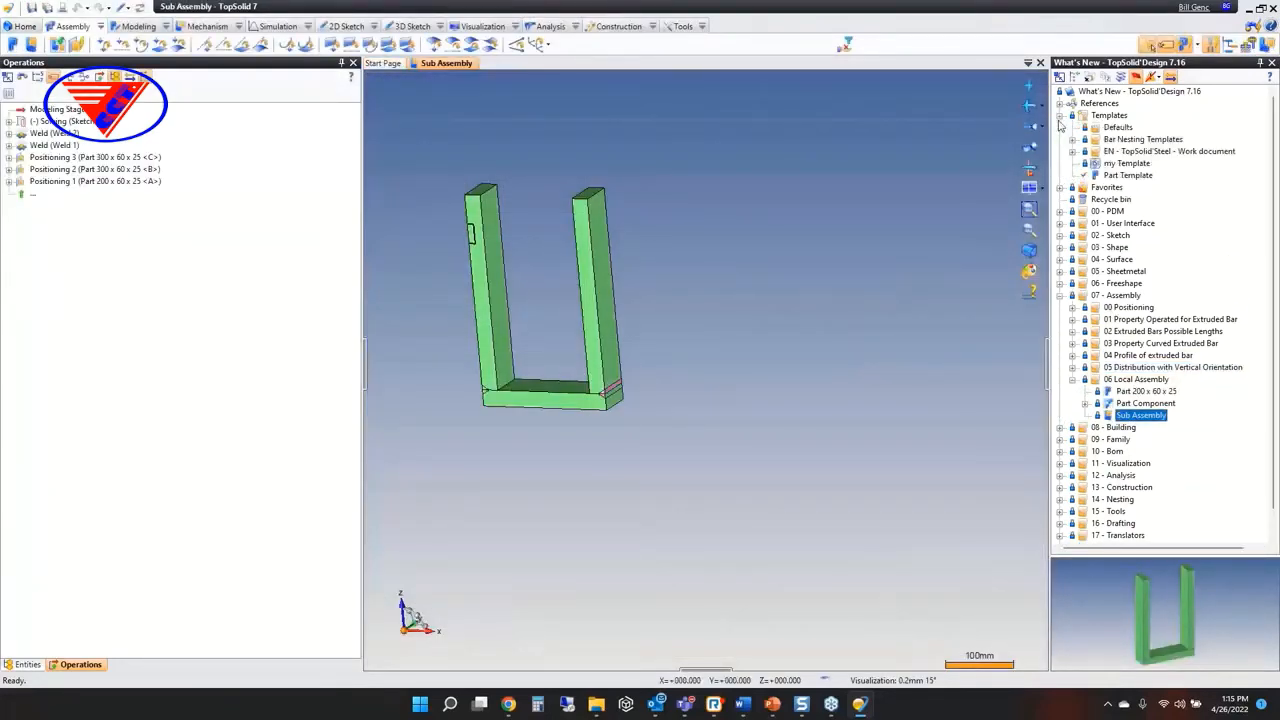
{"action": "left_click", "coordinate": [1127, 176]}
{"action": "double_click", "coordinate": [1127, 177]}
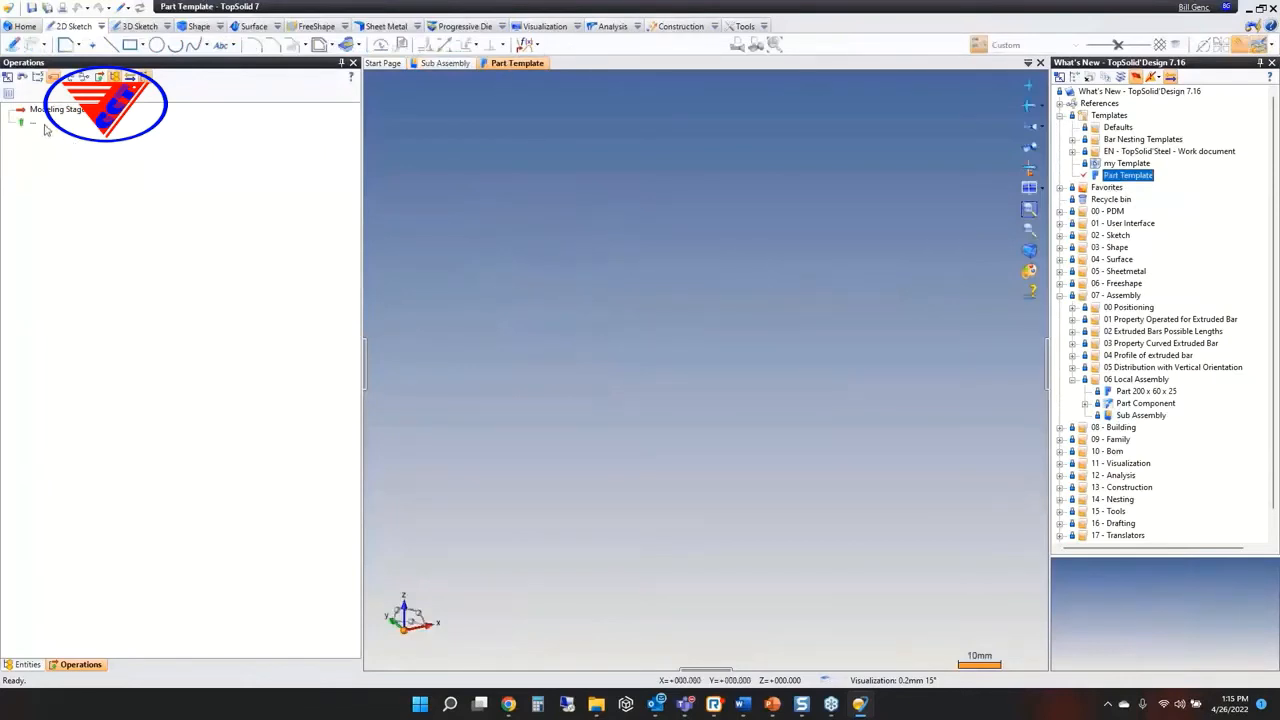
Display the document options, dock them together with the entities and operations, and narrow the docked area
{"action": "left_click", "coordinate": [68, 76]}
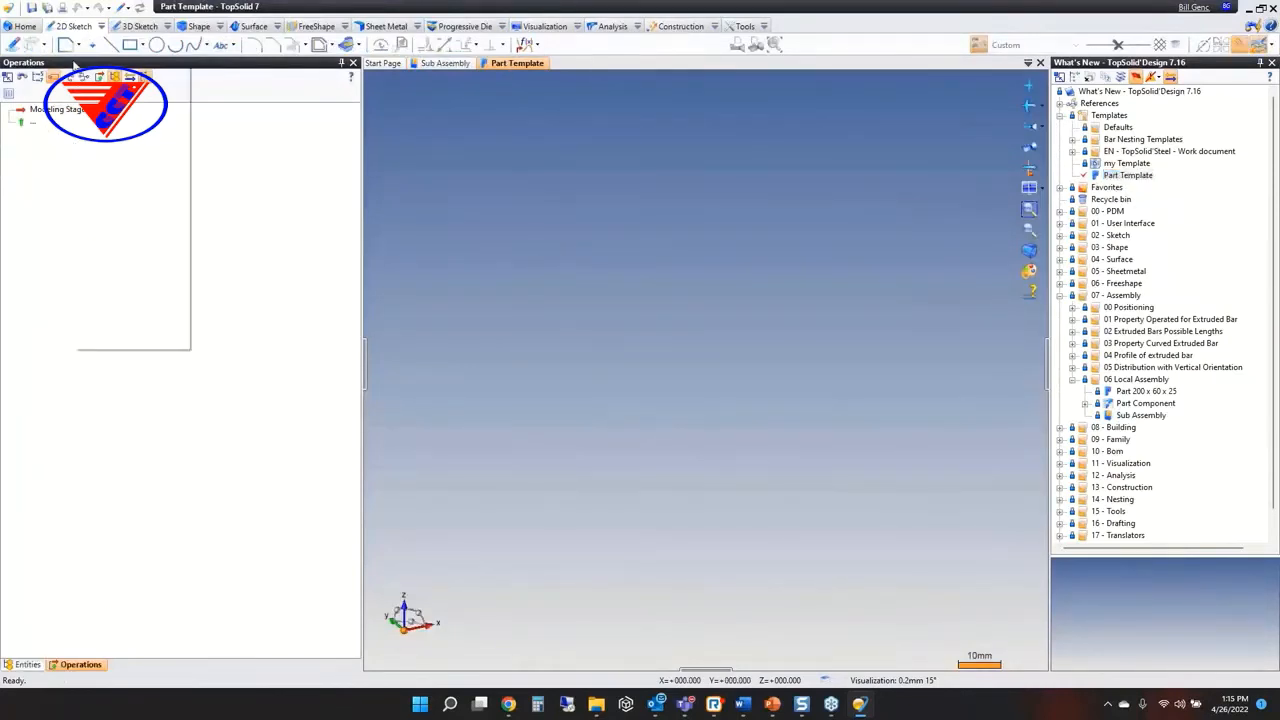
{"action": "left_click", "coordinate": [132, 230]}
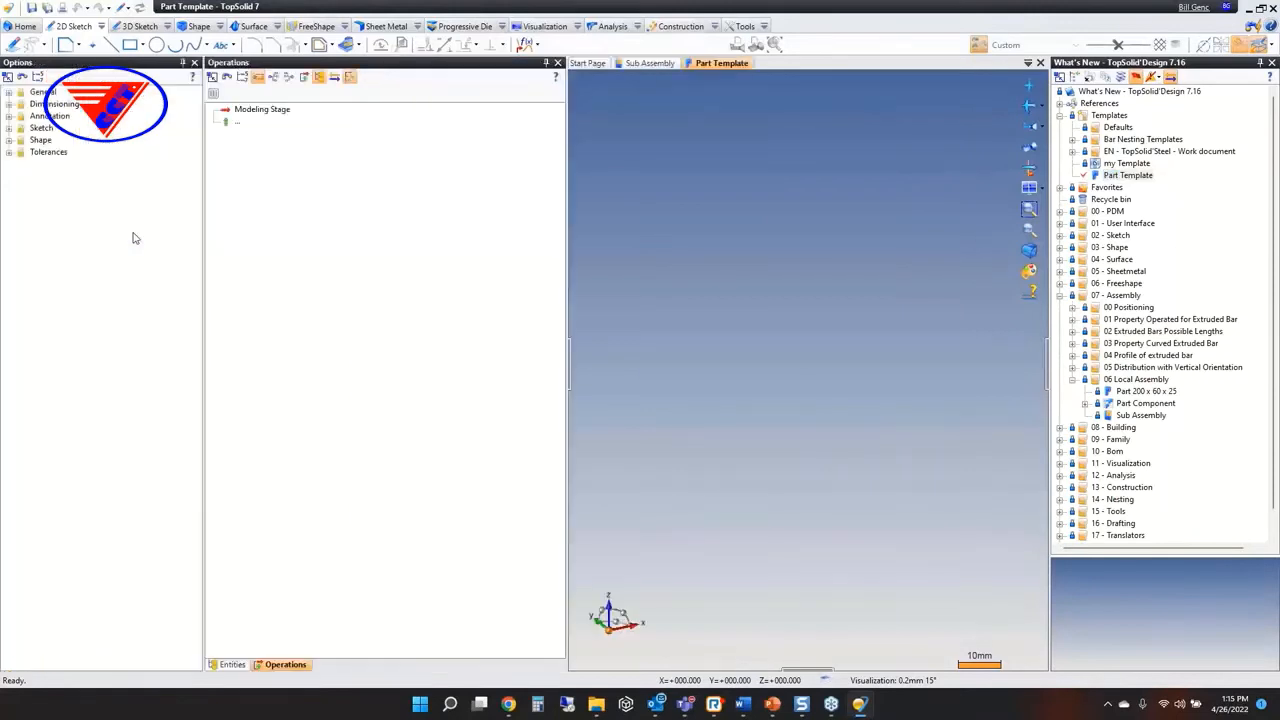
{"action": "left_click_drag", "start_coordinate": [130, 62], "coordinate": [376, 240]}
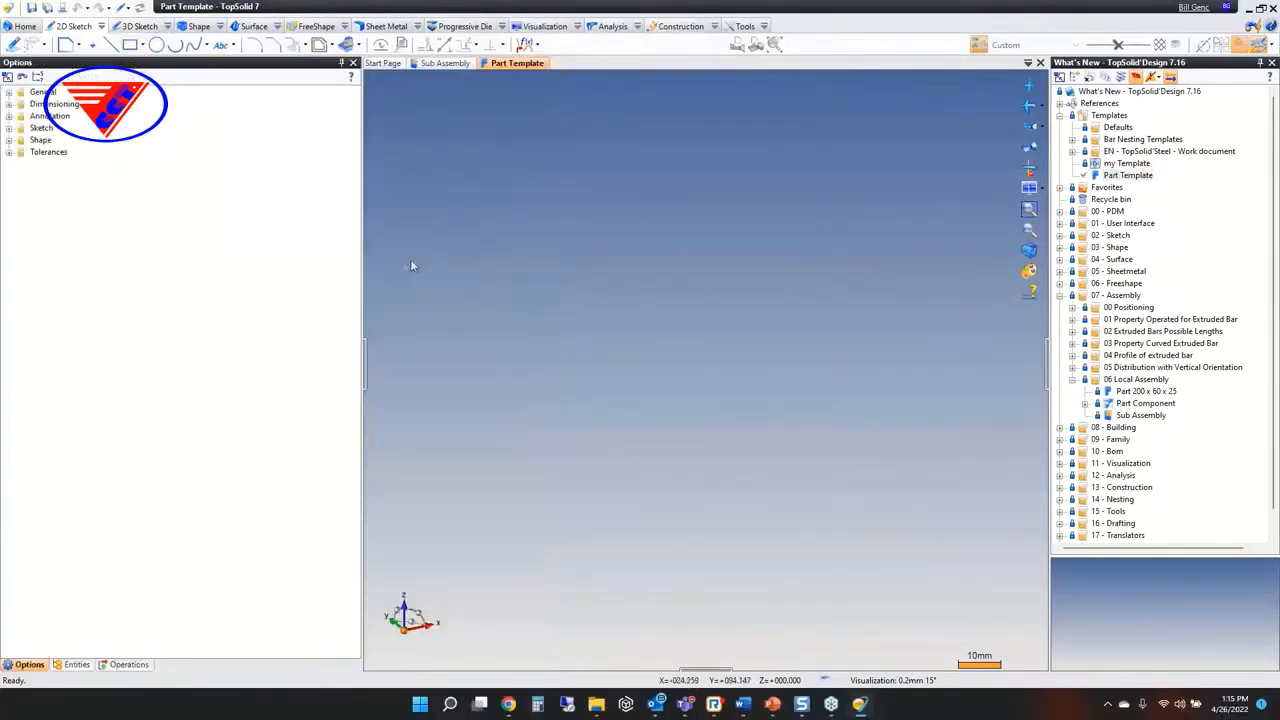
{"action": "left_click_drag", "start_coordinate": [366, 381], "coordinate": [234, 381]}
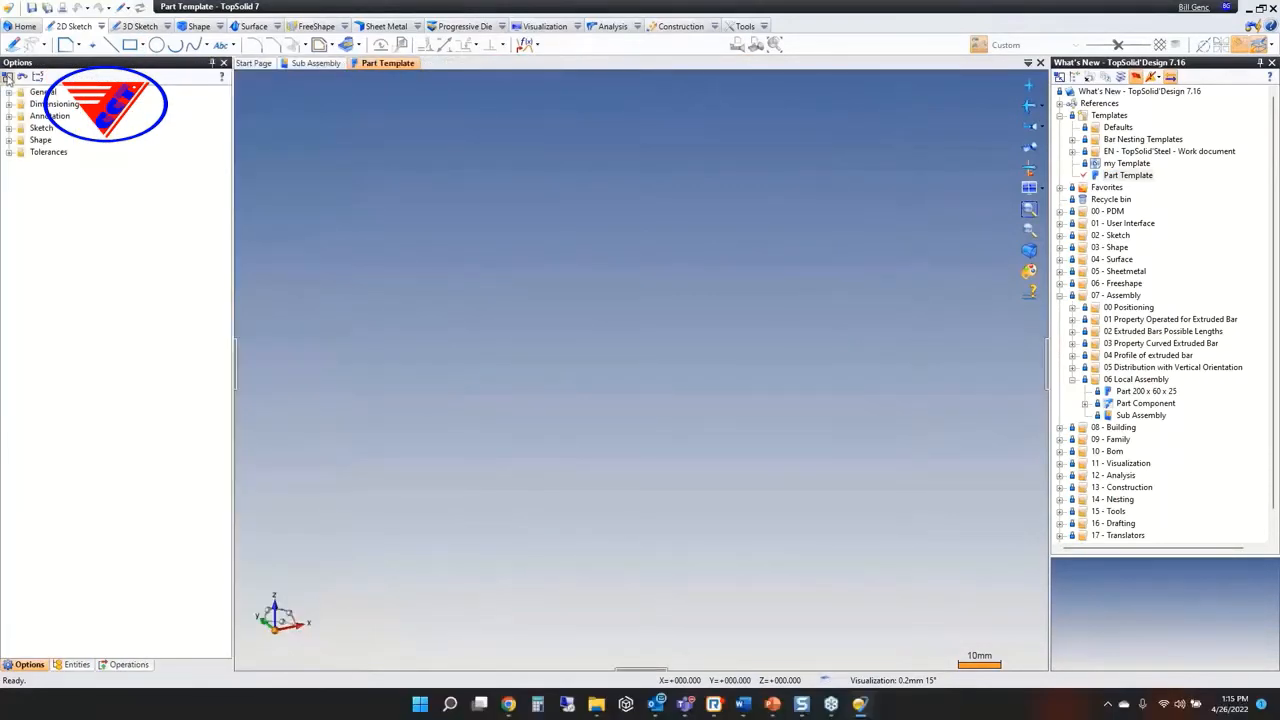
Set the template's default in-place part commands to Constrained Block for a selected planar face and Sheet Metal on Sketch for a selected sketch
{"action": "left_click", "coordinate": [9, 92]}
{"action": "left_click", "coordinate": [103, 224]}
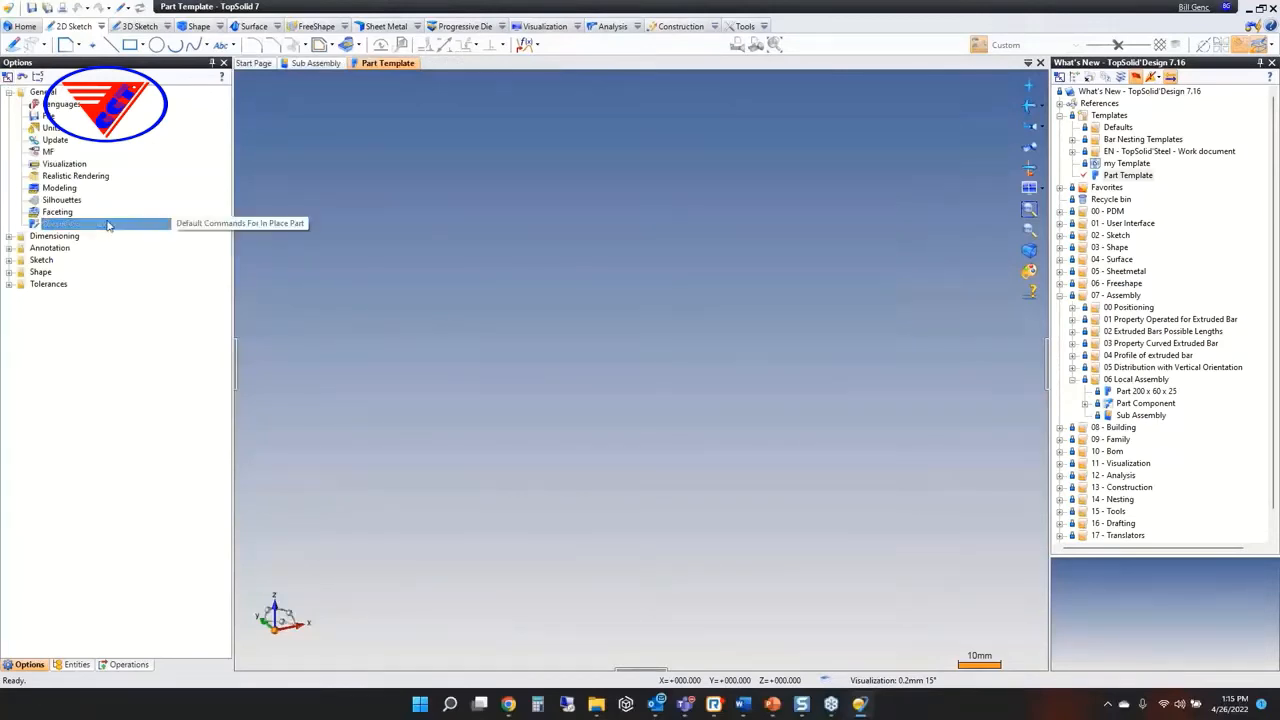
{"action": "double_click", "coordinate": [108, 224]}
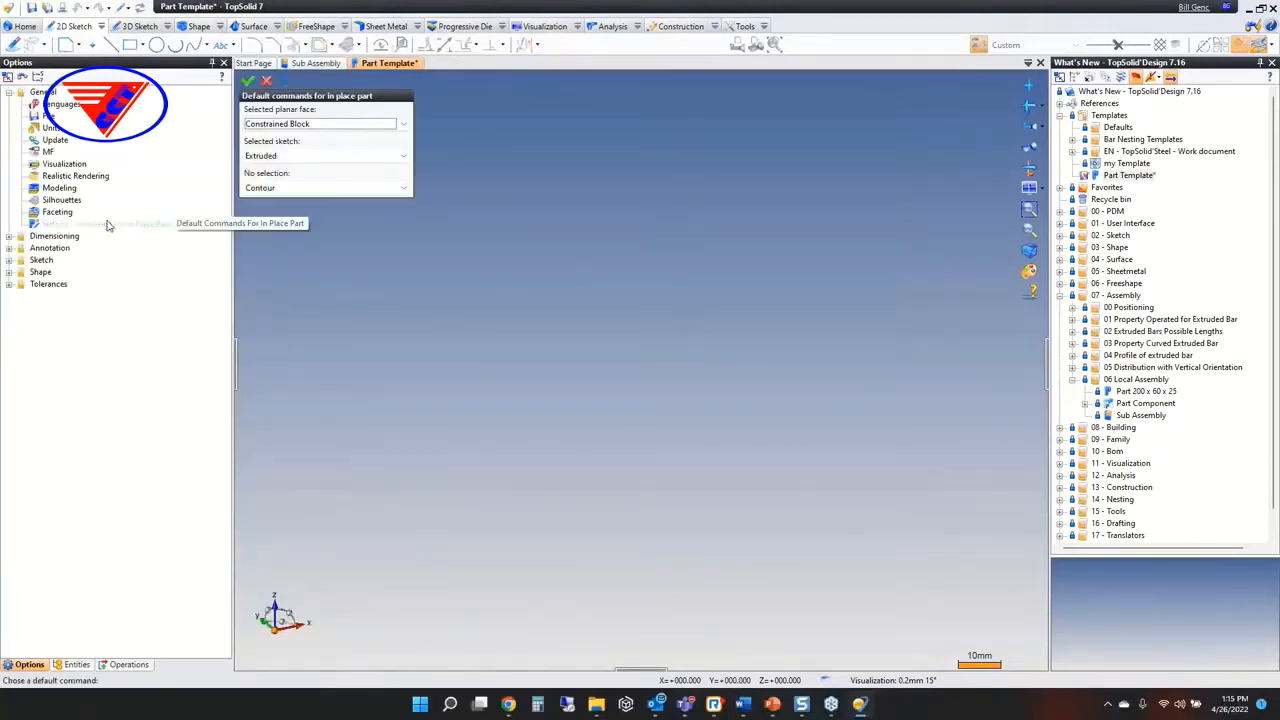
{"action": "left_click", "coordinate": [336, 124]}
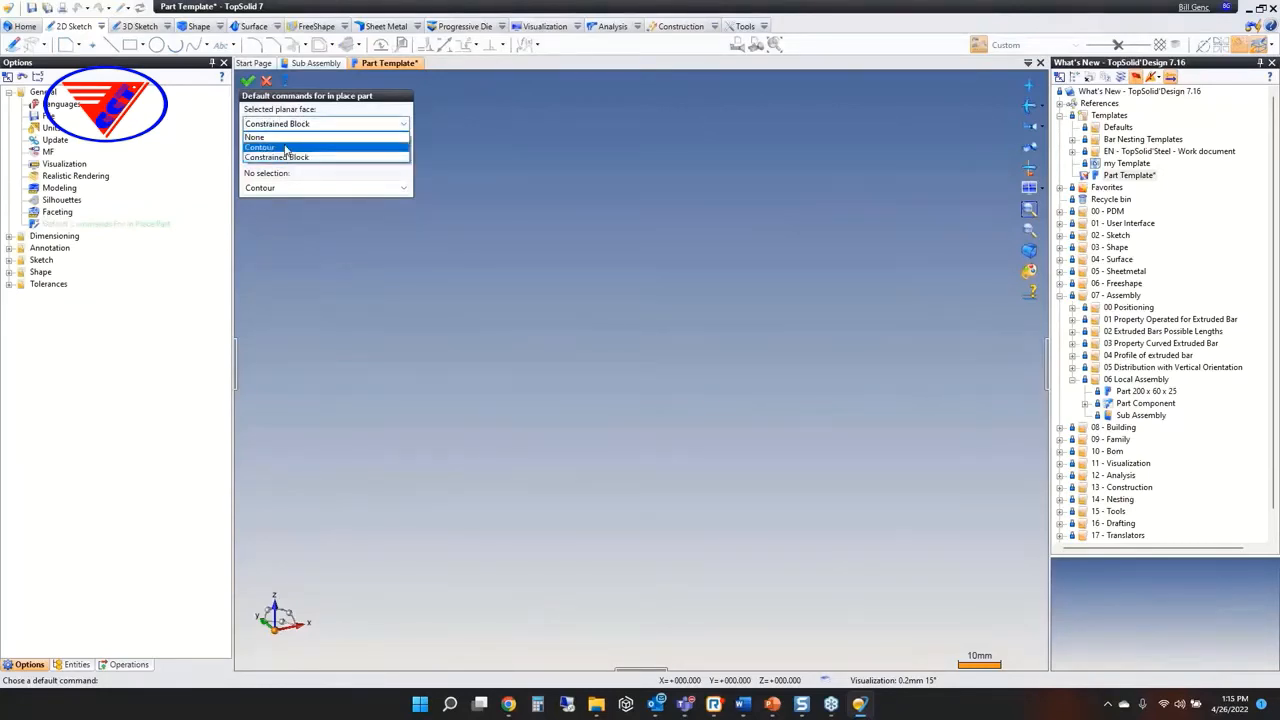
{"action": "left_click", "coordinate": [286, 158]}
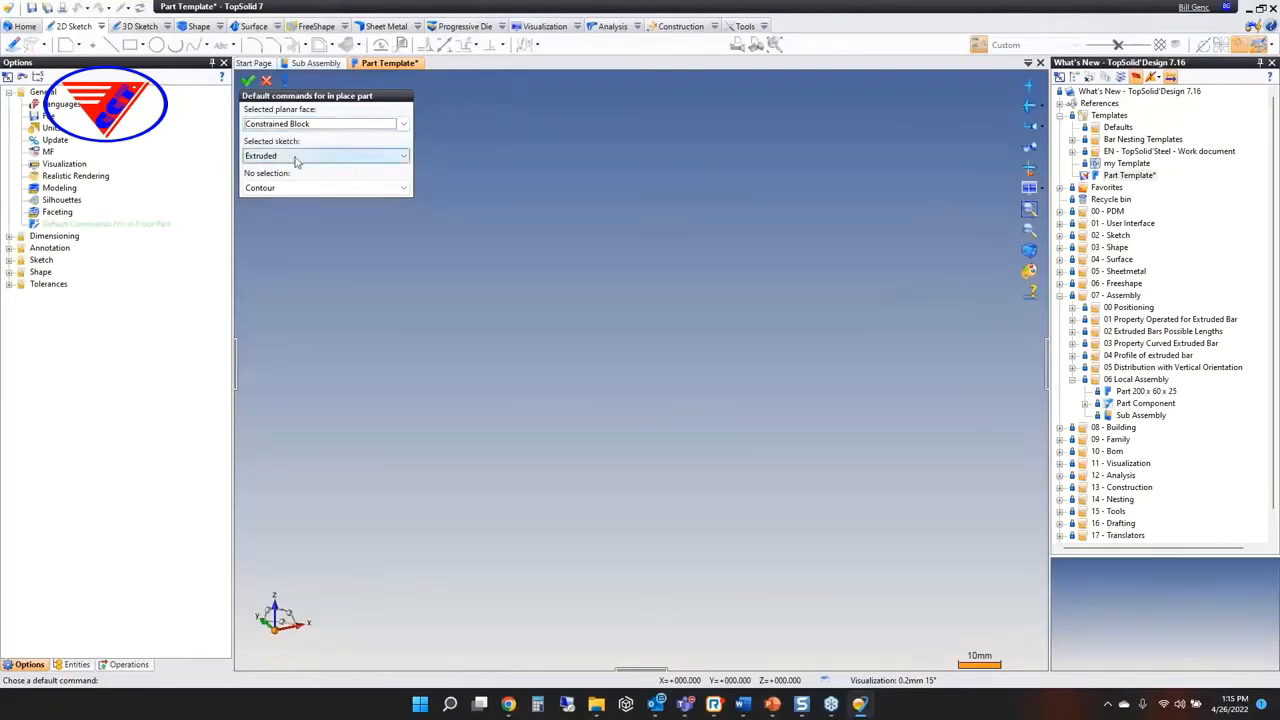
{"action": "left_click", "coordinate": [293, 156]}
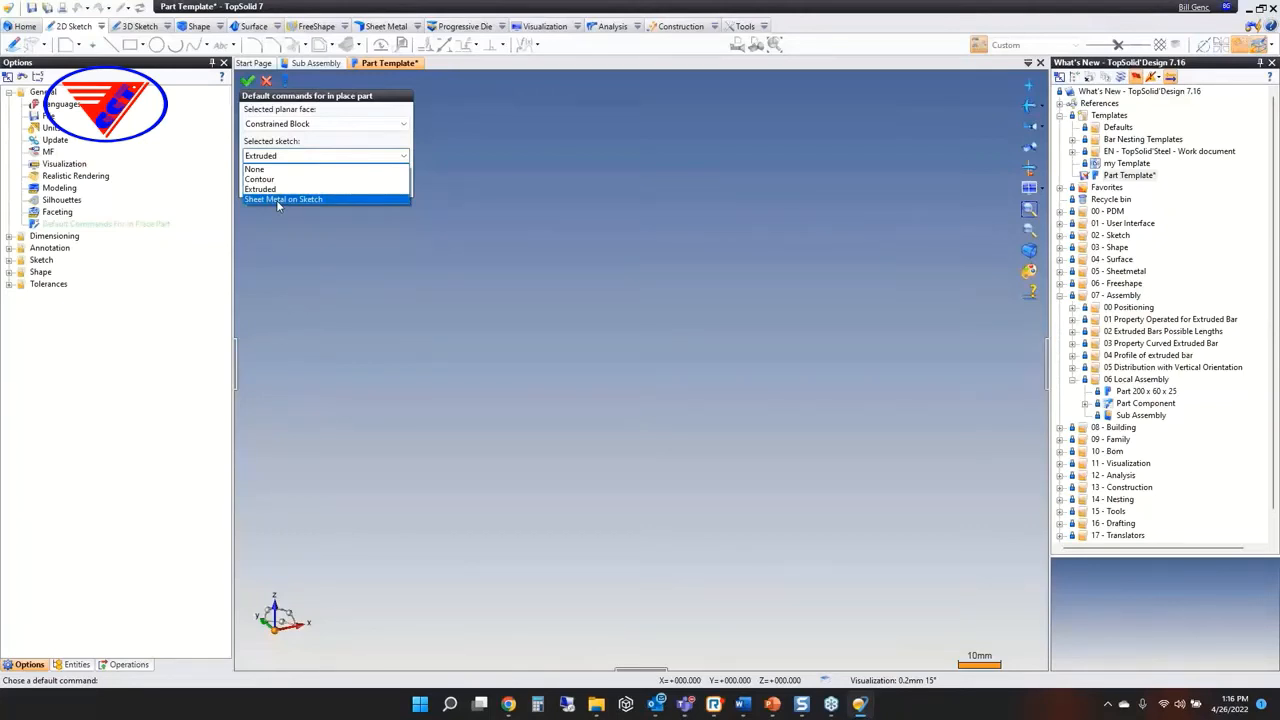
{"action": "left_click", "coordinate": [278, 200]}
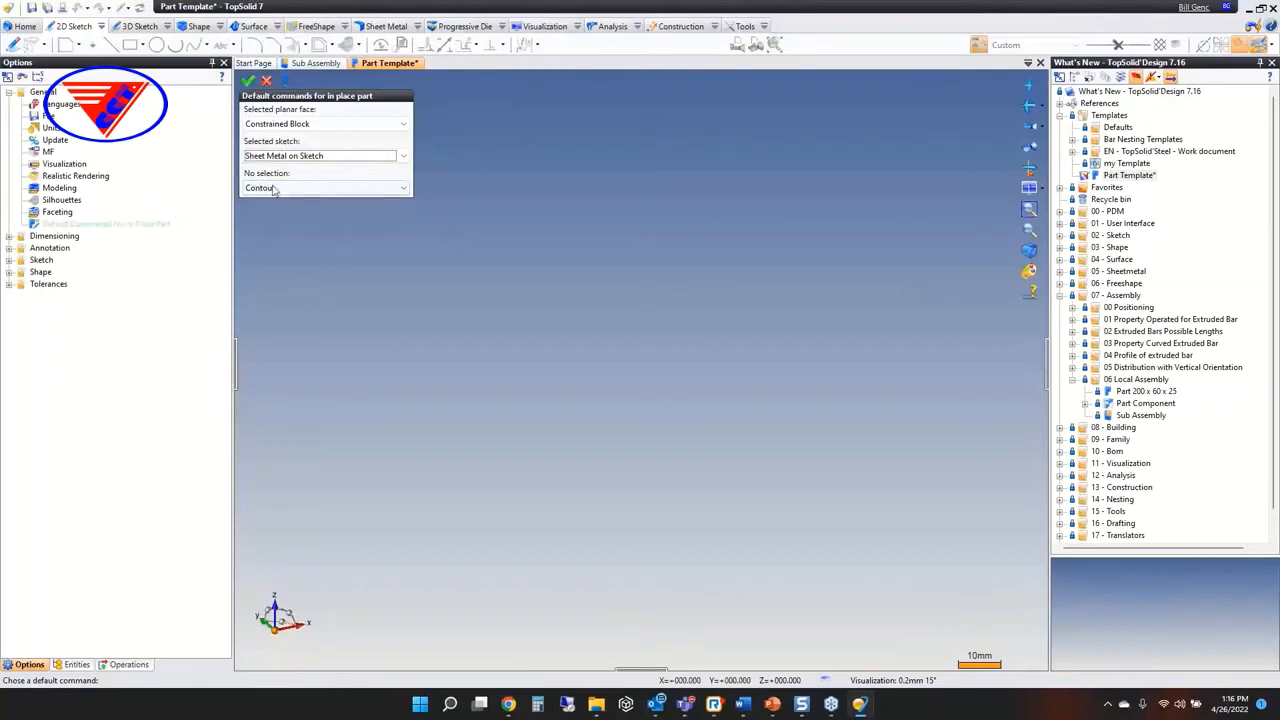
{"action": "left_click", "coordinate": [266, 81]}
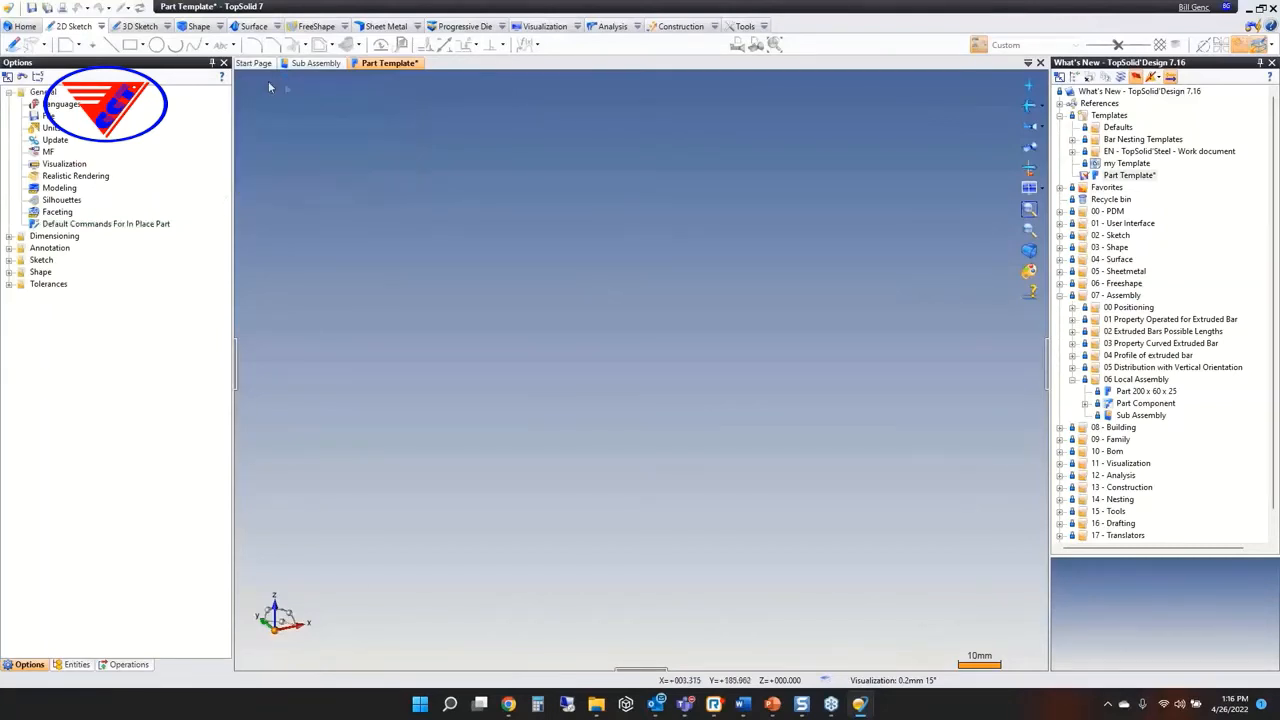
In the Sub Assembly, create an in-place part on the right upright's front face from the project's Part Template
{"action": "left_click", "coordinate": [316, 63]}
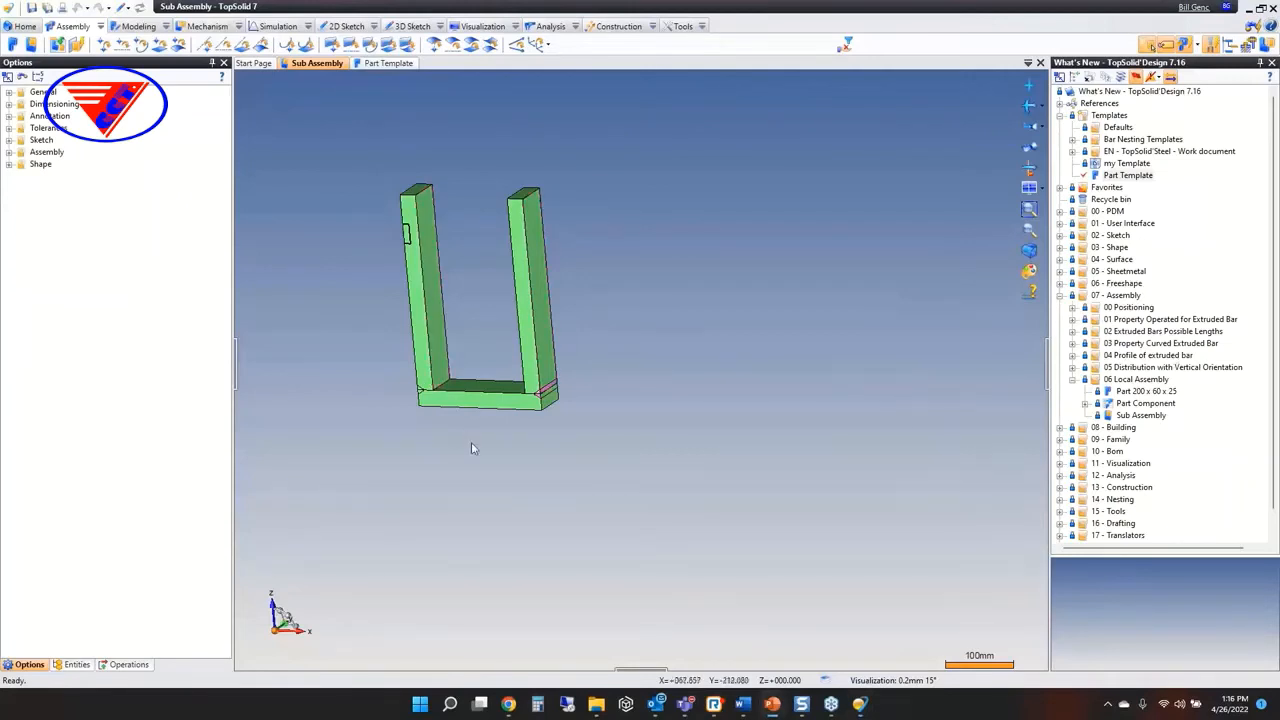
{"action": "right_click", "coordinate": [525, 263]}
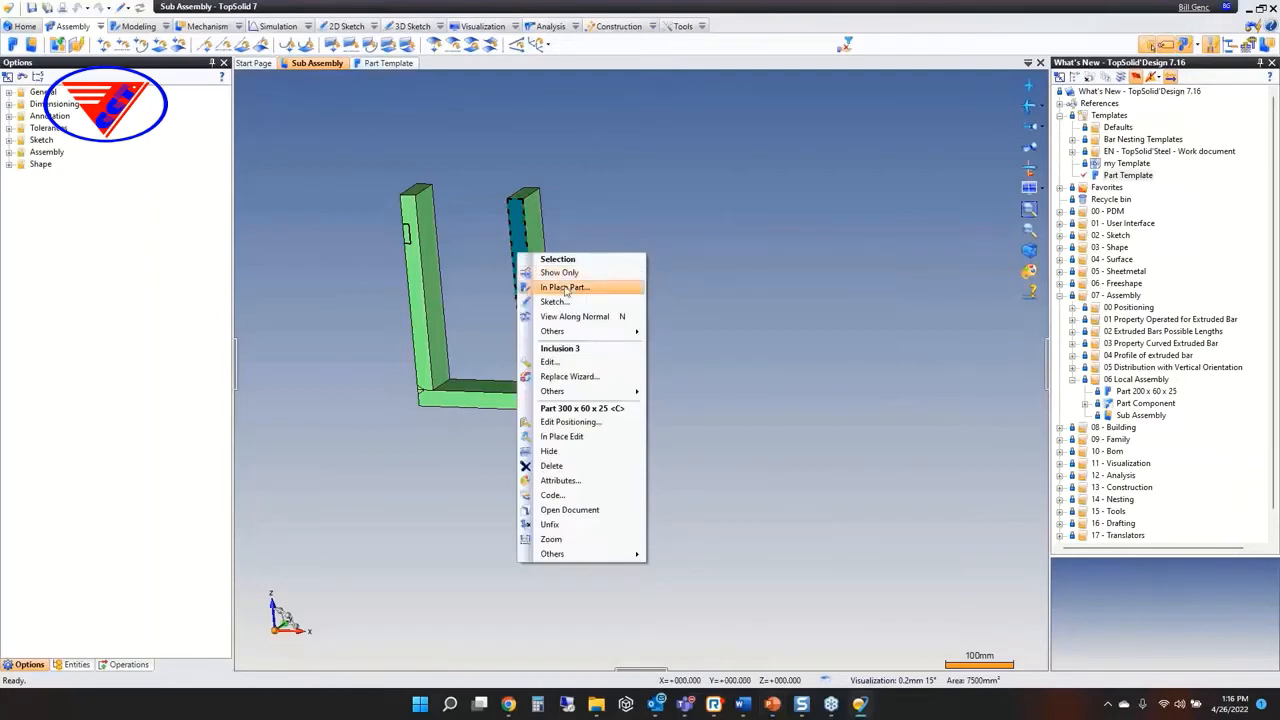
{"action": "left_click", "coordinate": [564, 287]}
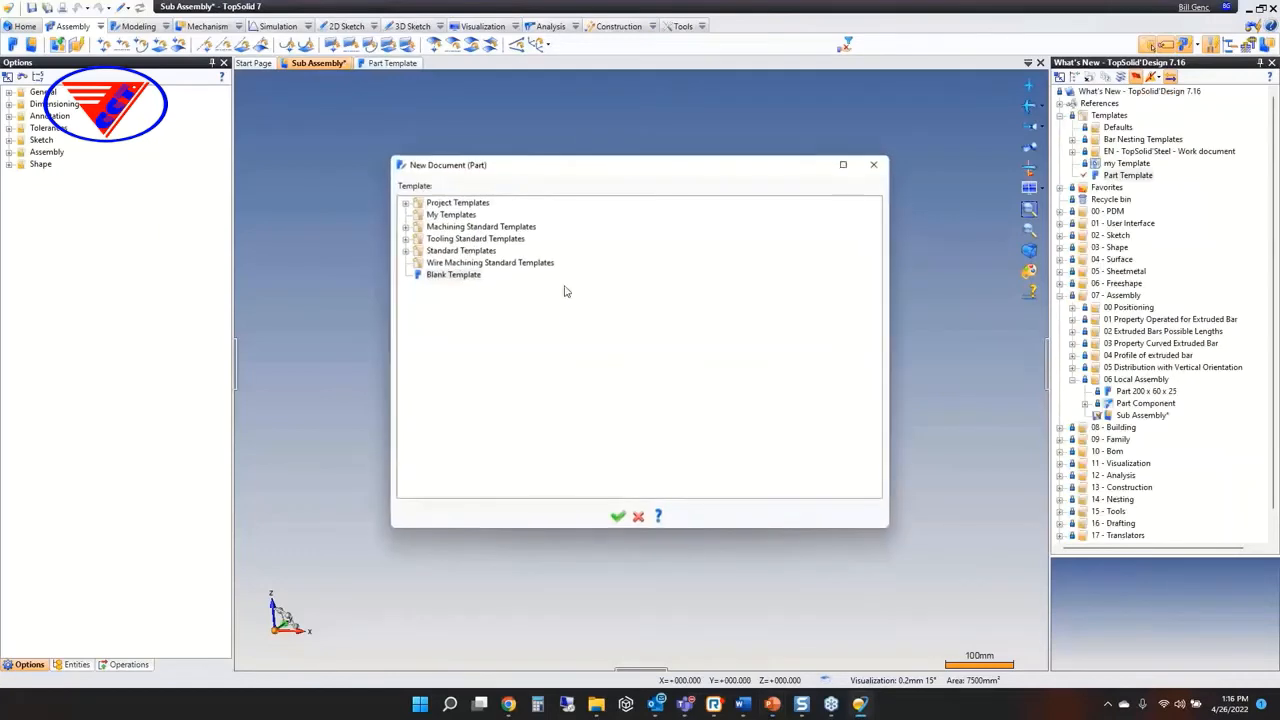
{"action": "left_click", "coordinate": [406, 203]}
{"action": "left_click", "coordinate": [468, 251]}
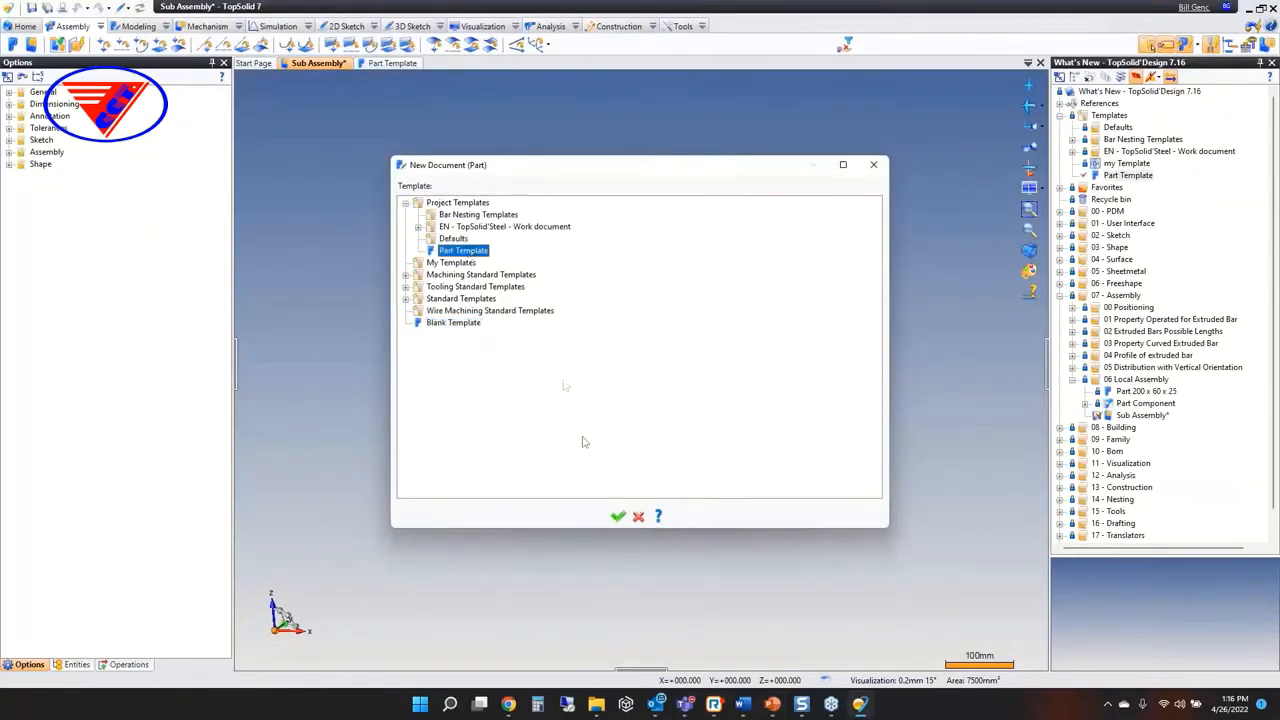
{"action": "left_click", "coordinate": [617, 516]}
Extend the 20 mm thick constrained block about 174 mm across to the left upright's outer side and validate it
{"action": "scroll", "coordinate": [650, 400], "scroll_direction": "up", "scroll_amount": 3}
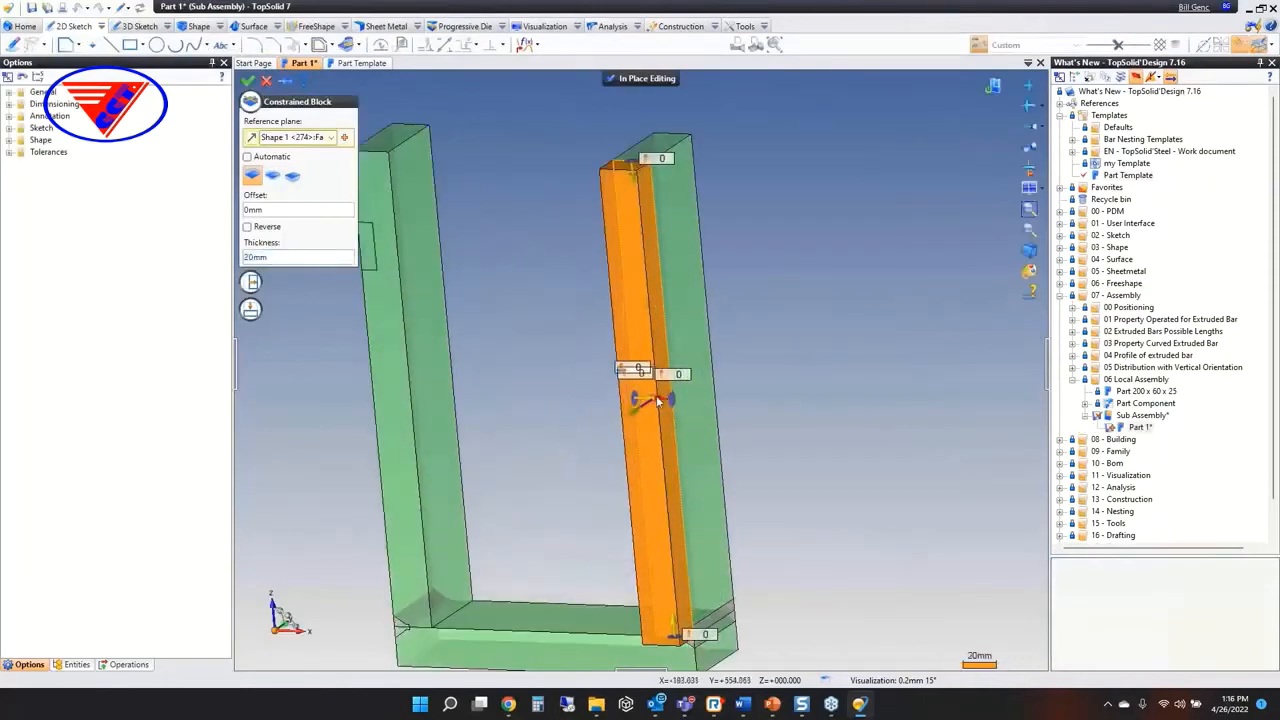
{"action": "left_click_drag", "start_coordinate": [514, 393], "coordinate": [373, 389]}
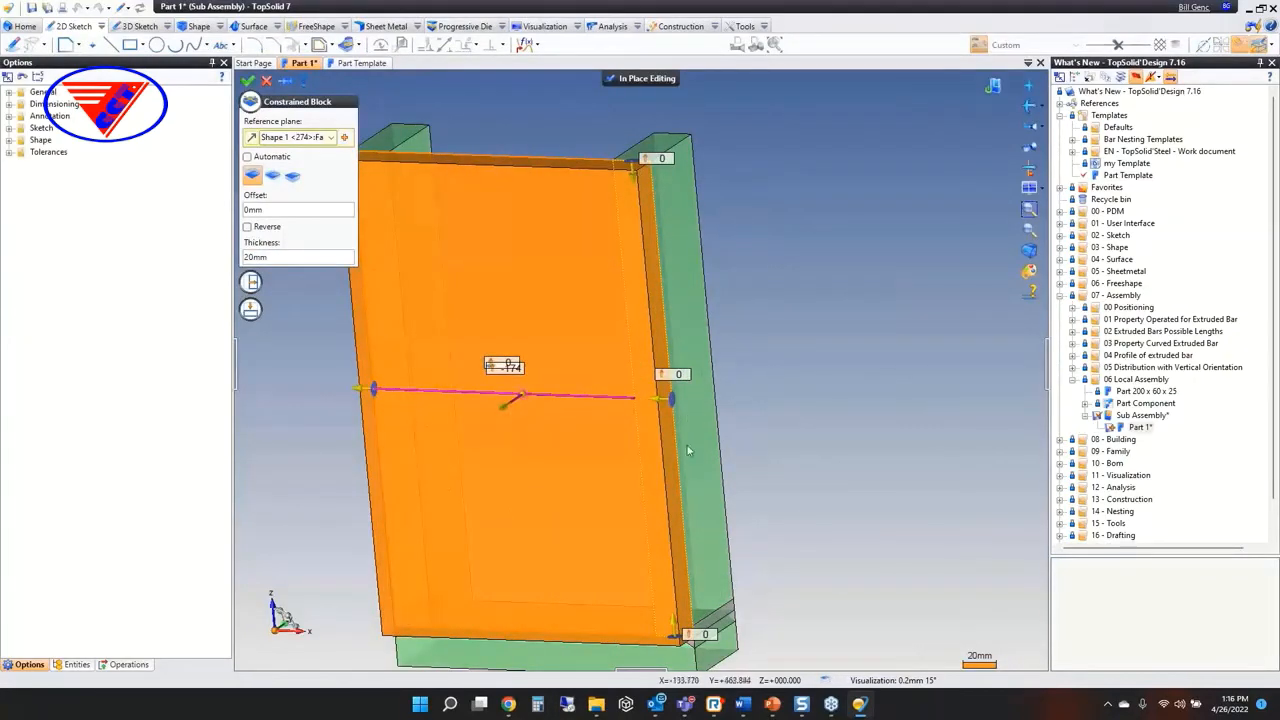
{"action": "right_click", "coordinate": [745, 210]}
{"action": "left_click", "coordinate": [765, 207]}
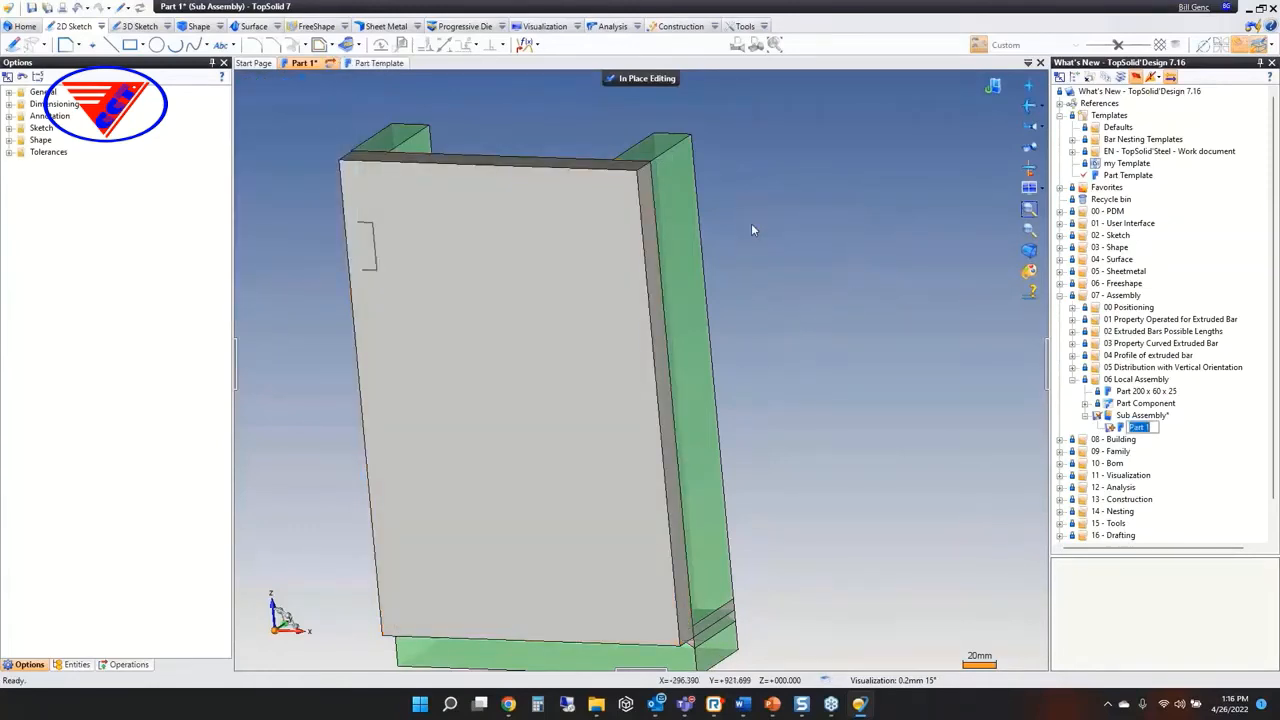
Create a sketch on the block's front face, project the face's outer loop into it and finish the sketch
{"action": "right_click", "coordinate": [443, 209]}
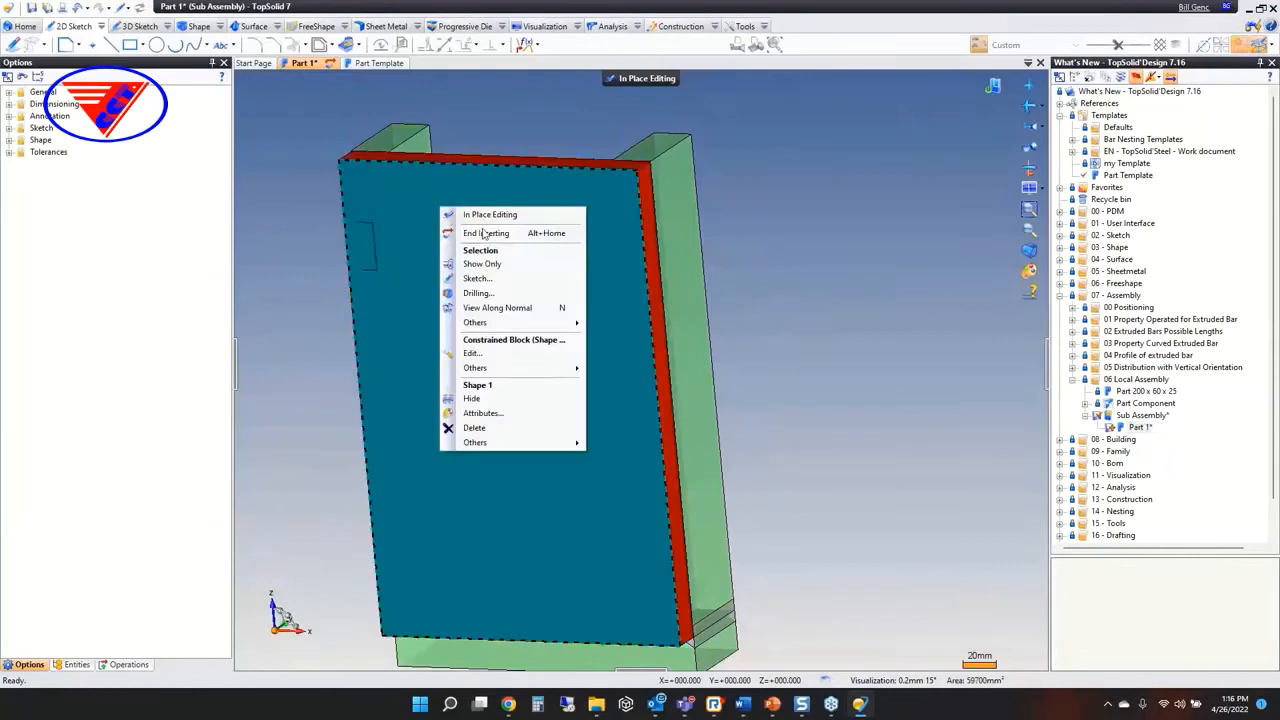
{"action": "left_click", "coordinate": [490, 282]}
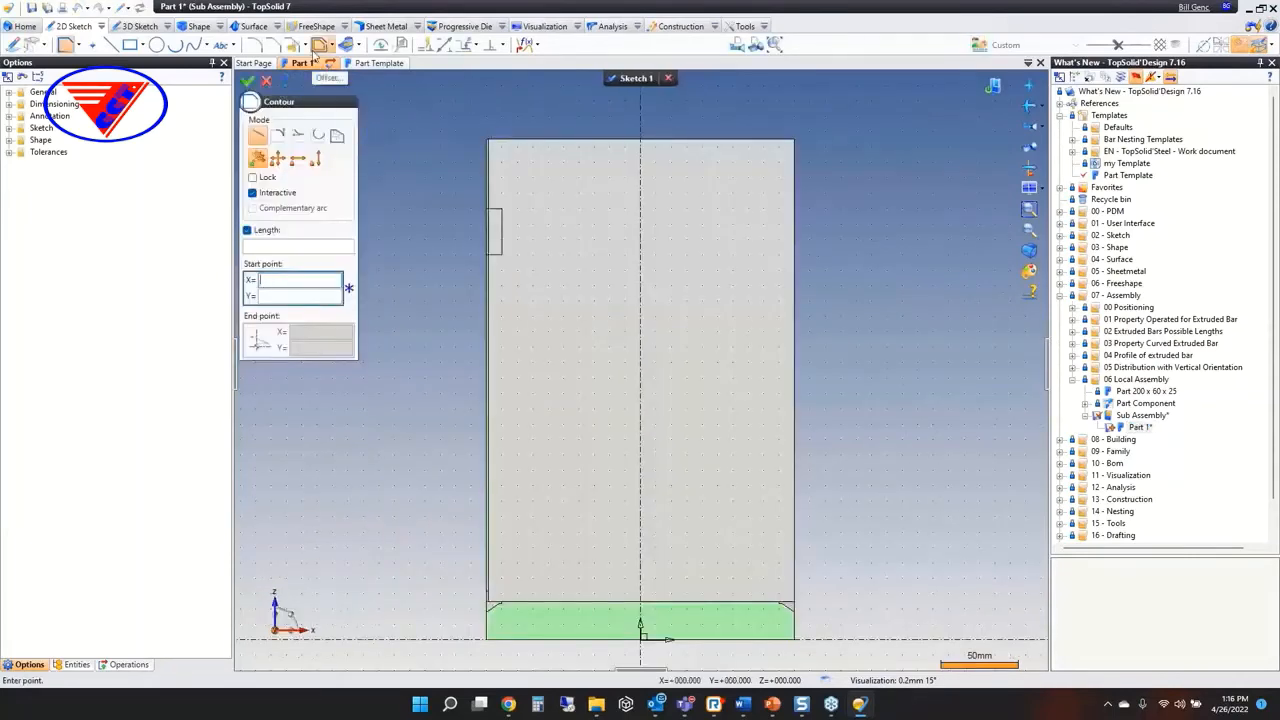
{"action": "left_click", "coordinate": [346, 44]}
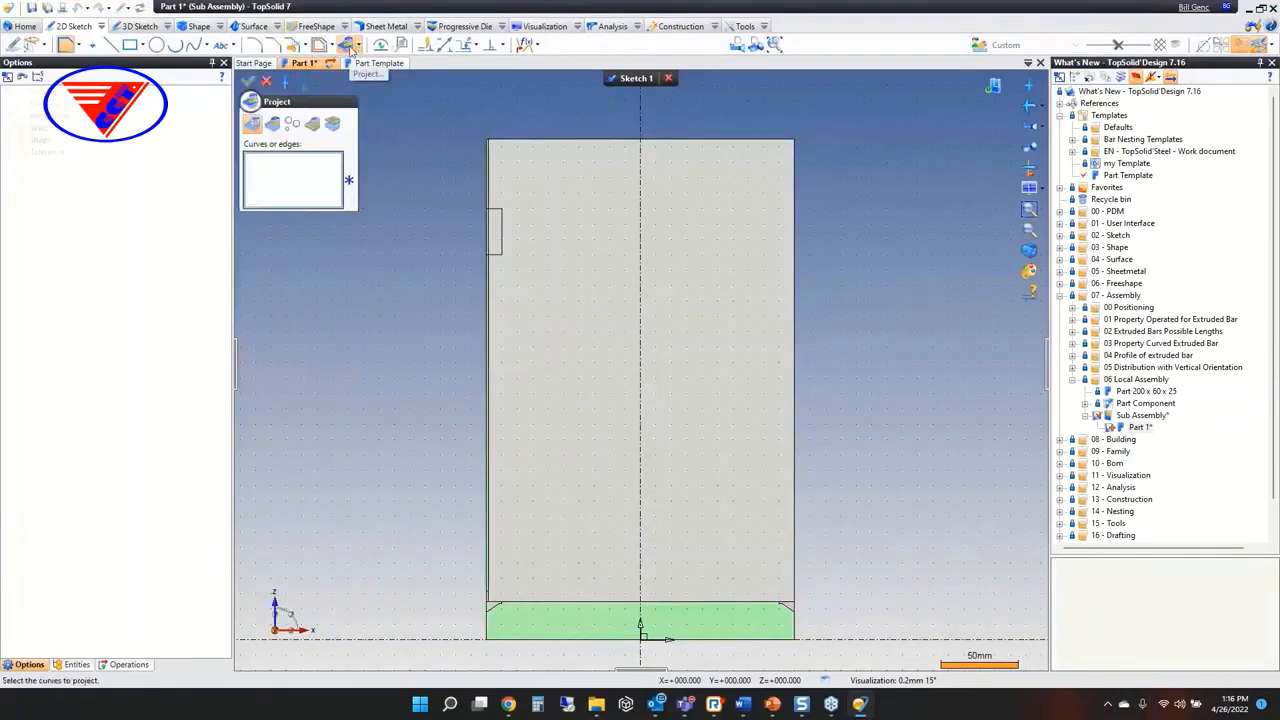
{"action": "left_click", "coordinate": [273, 131]}
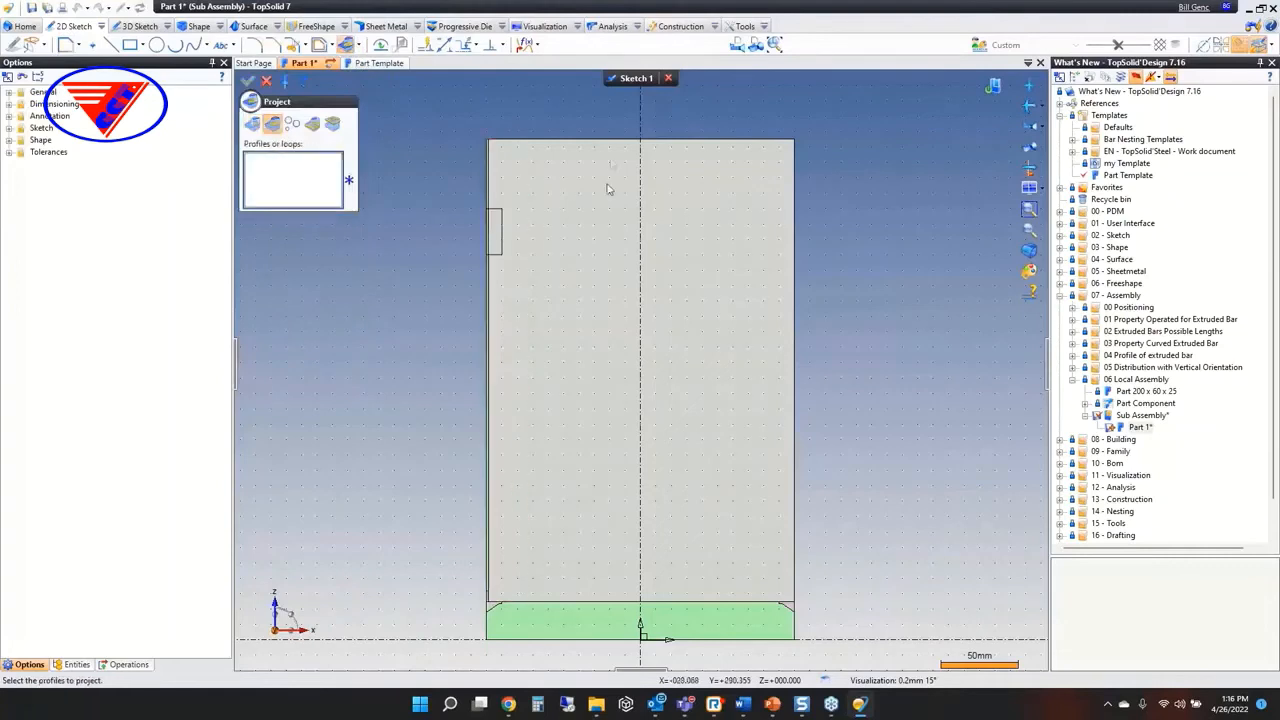
{"action": "left_click", "coordinate": [603, 140]}
{"action": "right_click", "coordinate": [520, 88]}
{"action": "left_click", "coordinate": [528, 93]}
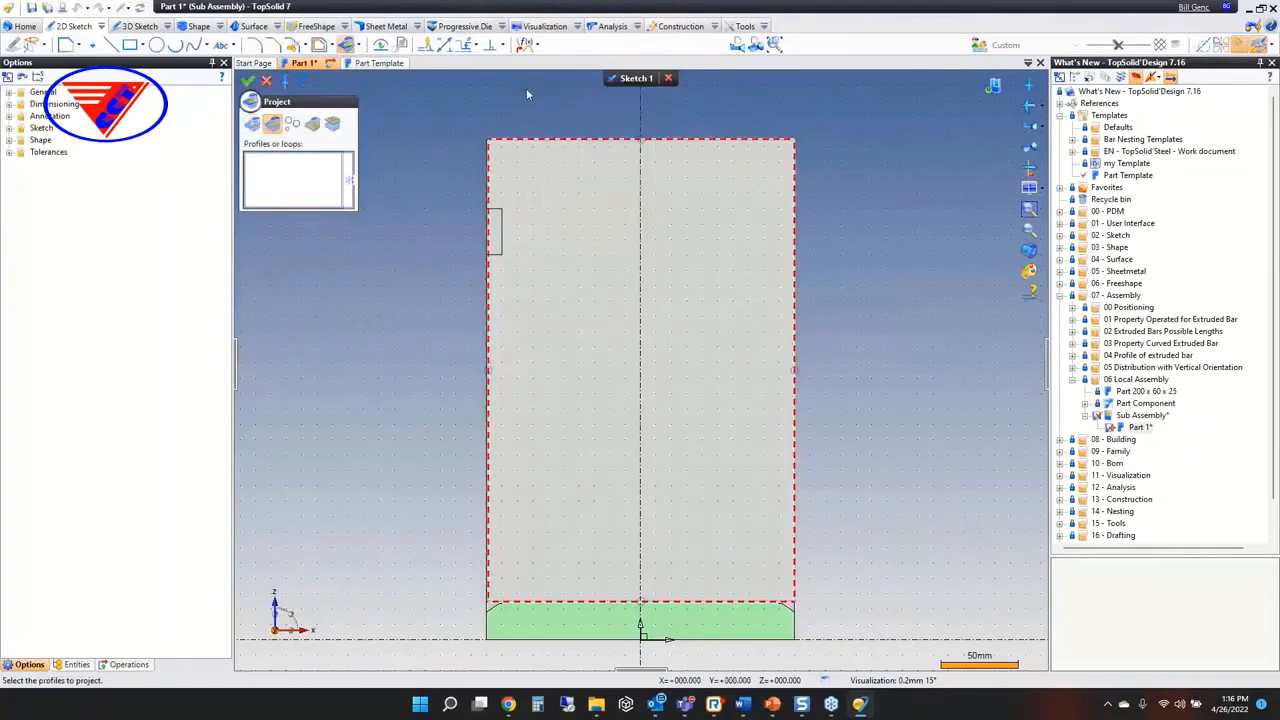
{"action": "left_click", "coordinate": [613, 80]}
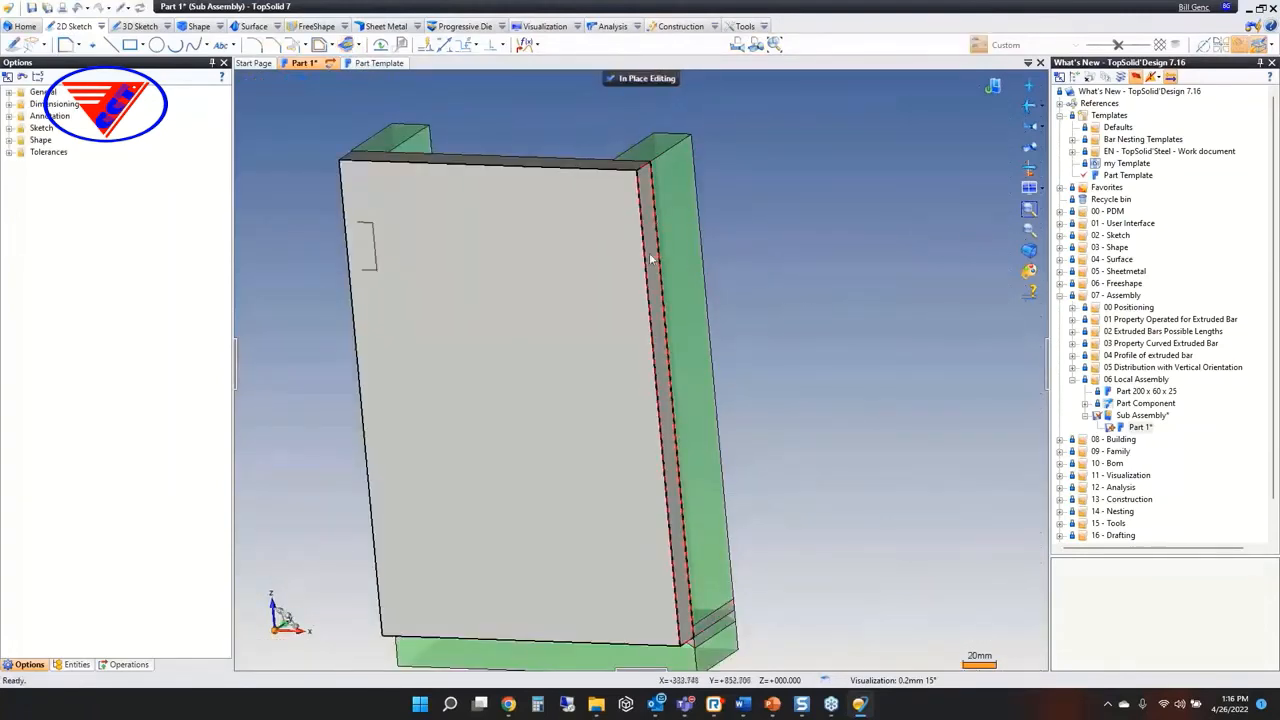
Review the commands offered for the projected sketch and end the in-place editing to return to the Sub Assembly
{"action": "right_click", "coordinate": [760, 218]}
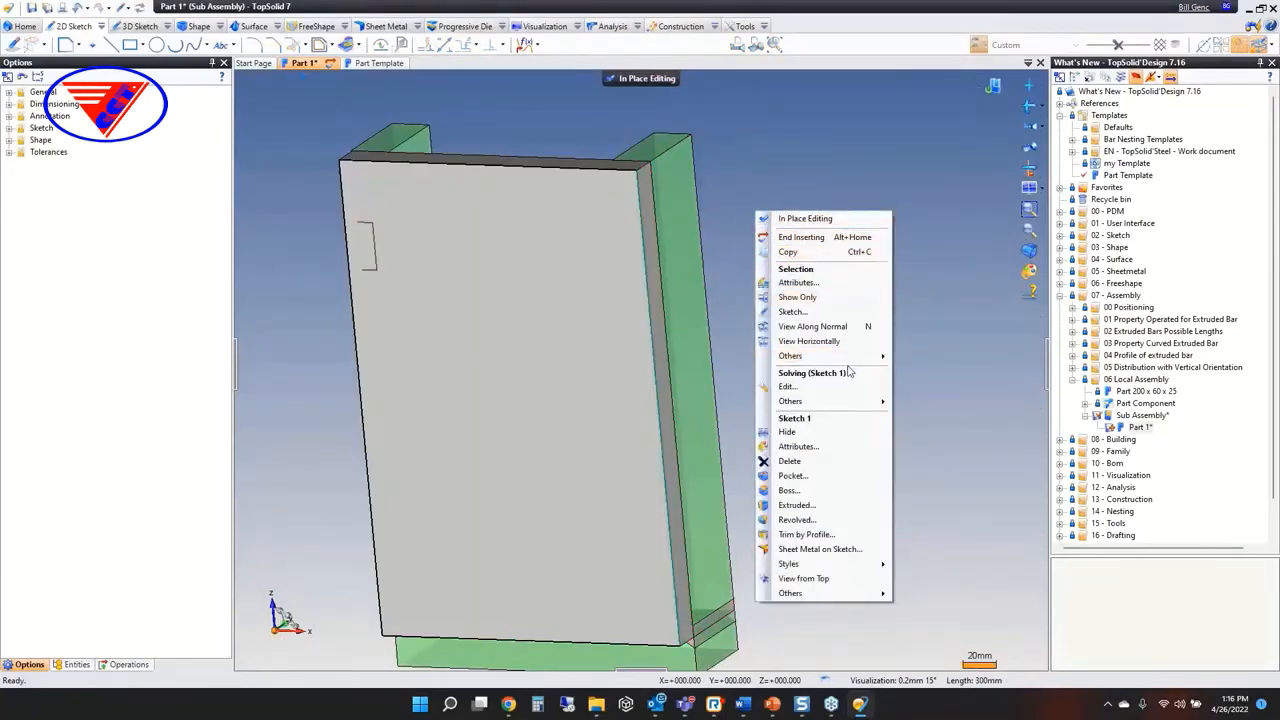
{"action": "left_click", "coordinate": [912, 300]}
{"action": "left_click", "coordinate": [625, 83]}
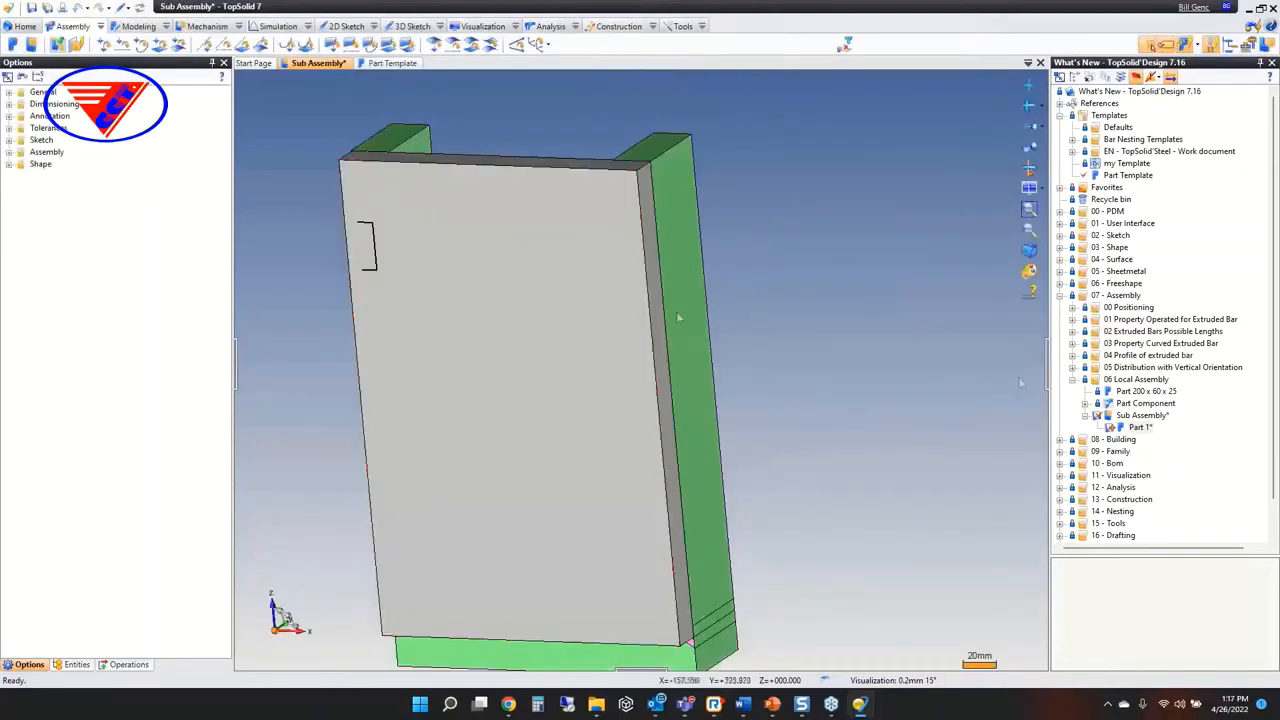
At assembly level, sketch on the new panel's front face, project its outer profile and finish the sketch
{"action": "right_click", "coordinate": [442, 284]}
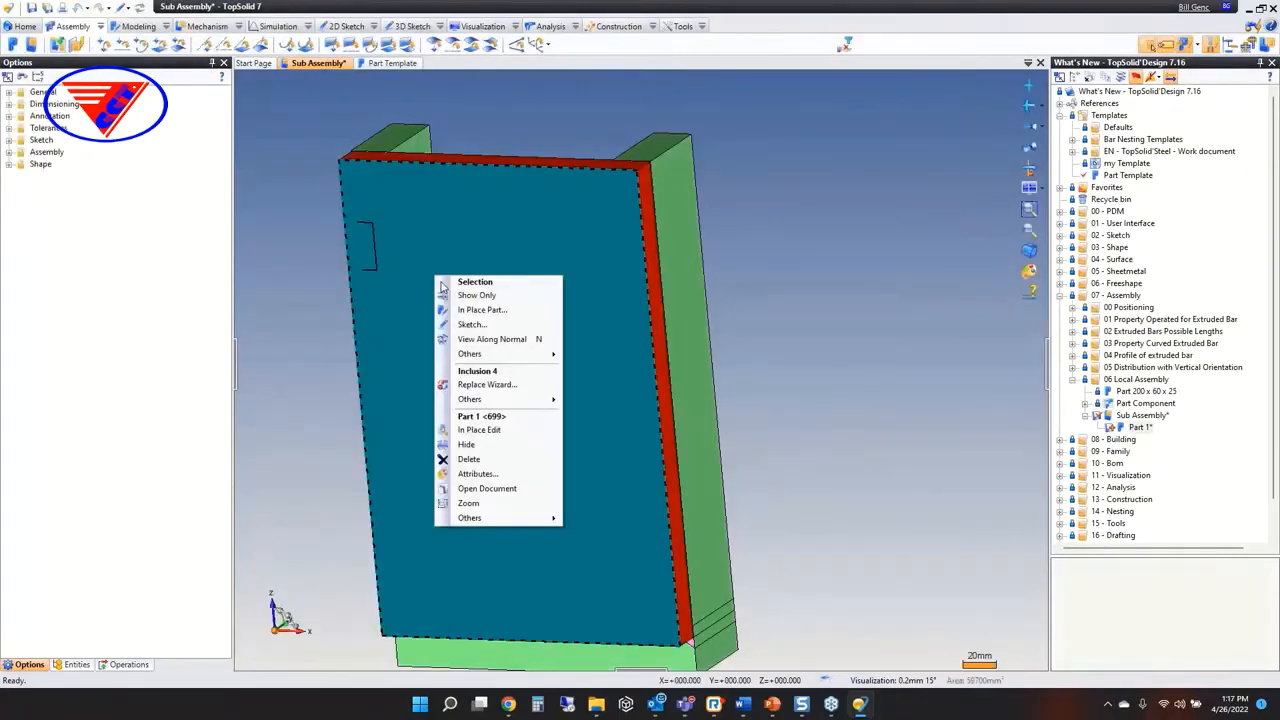
{"action": "left_click", "coordinate": [480, 327]}
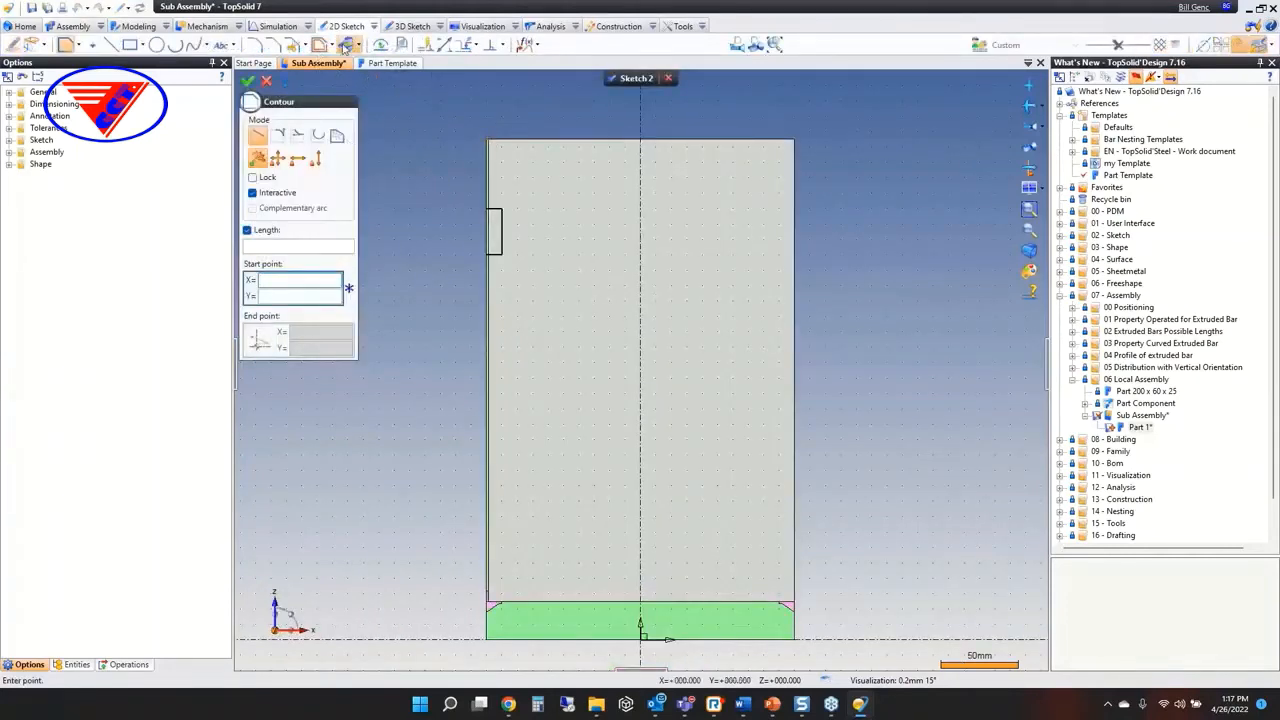
{"action": "left_click", "coordinate": [346, 44]}
{"action": "left_click", "coordinate": [537, 140]}
{"action": "right_click", "coordinate": [484, 88]}
{"action": "left_click", "coordinate": [491, 90]}
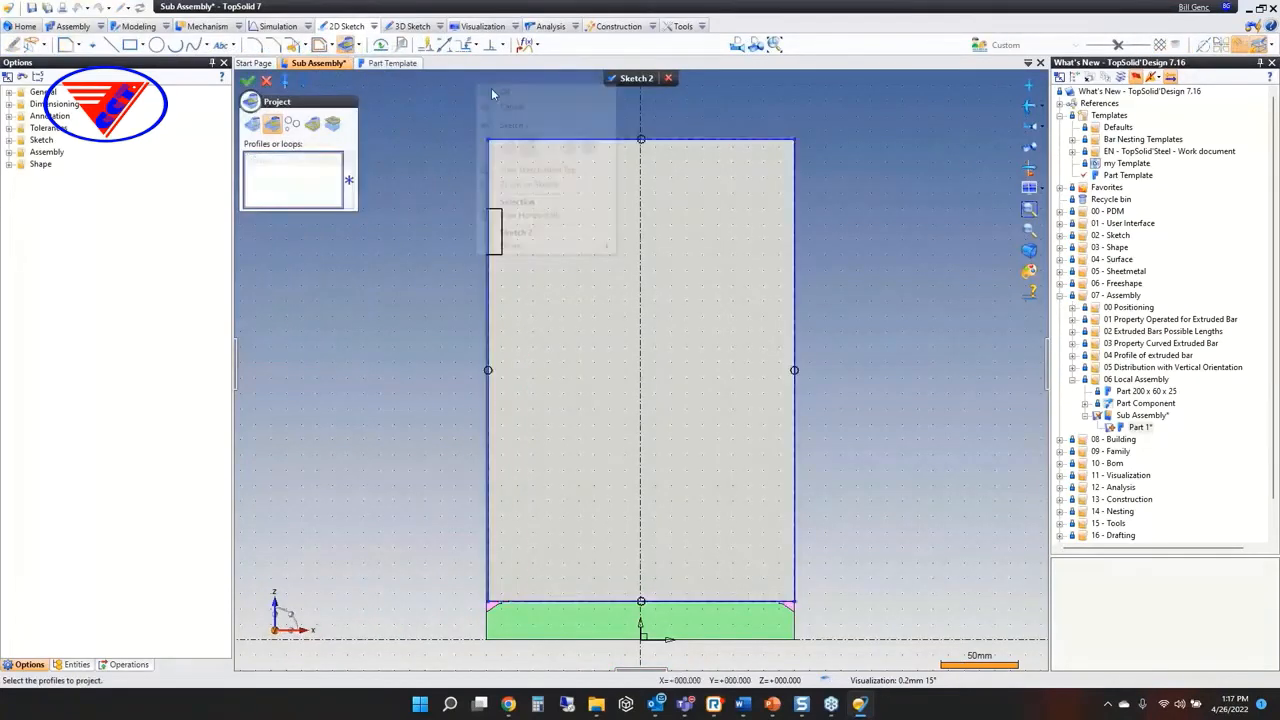
{"action": "left_click", "coordinate": [620, 81]}
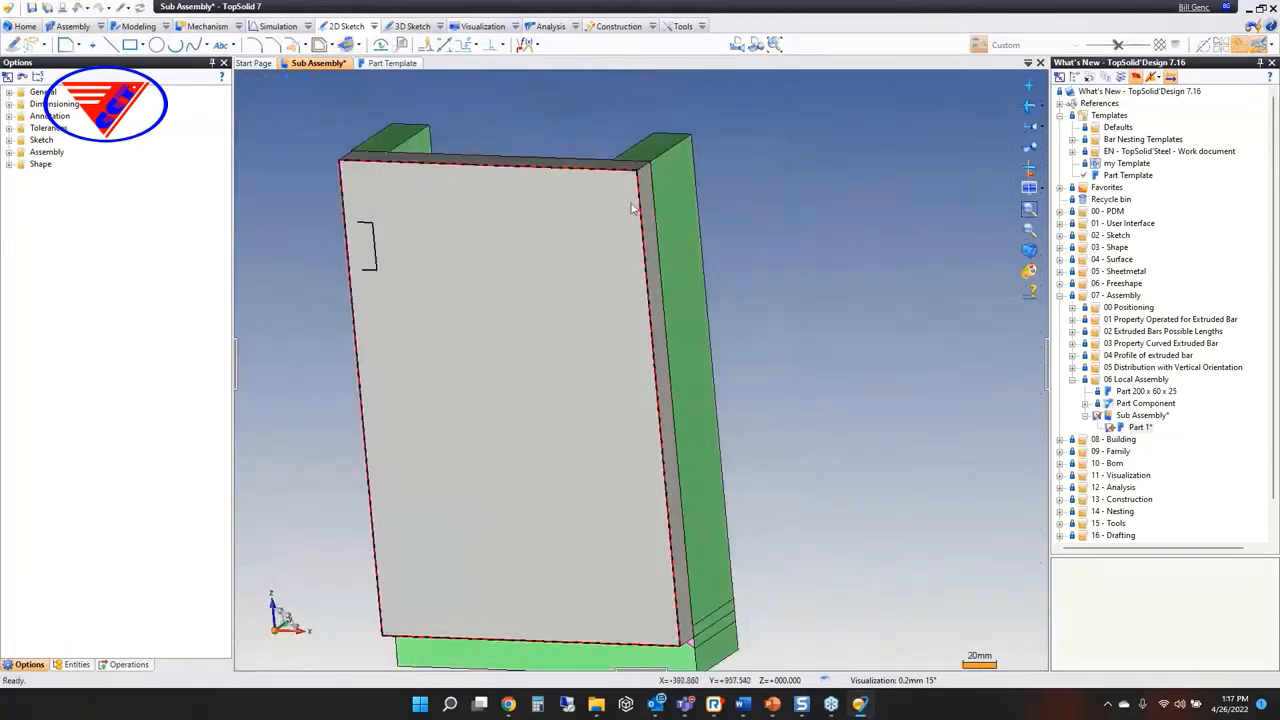
Create an in-place part from the assembly sketch using Part Template, as a flat sheet metal shape 0.1 in thick
{"action": "right_click", "coordinate": [759, 178]}
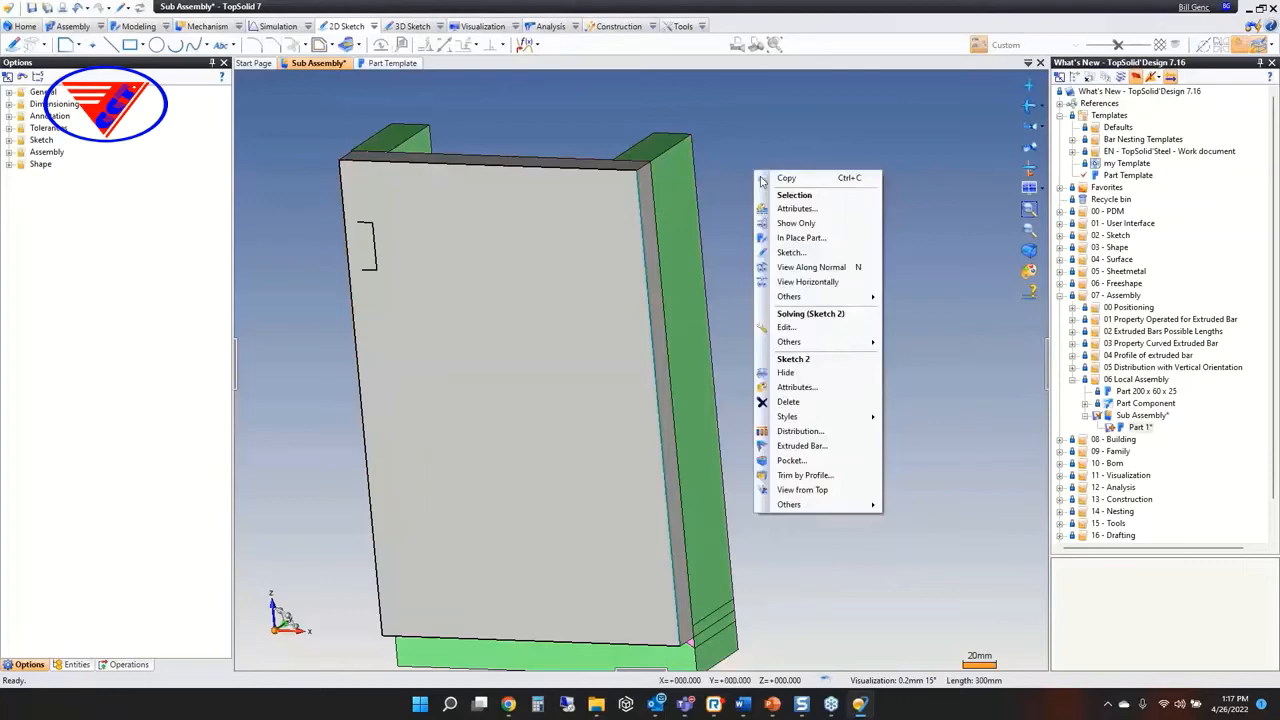
{"action": "left_click", "coordinate": [815, 238]}
{"action": "double_click", "coordinate": [463, 251]}
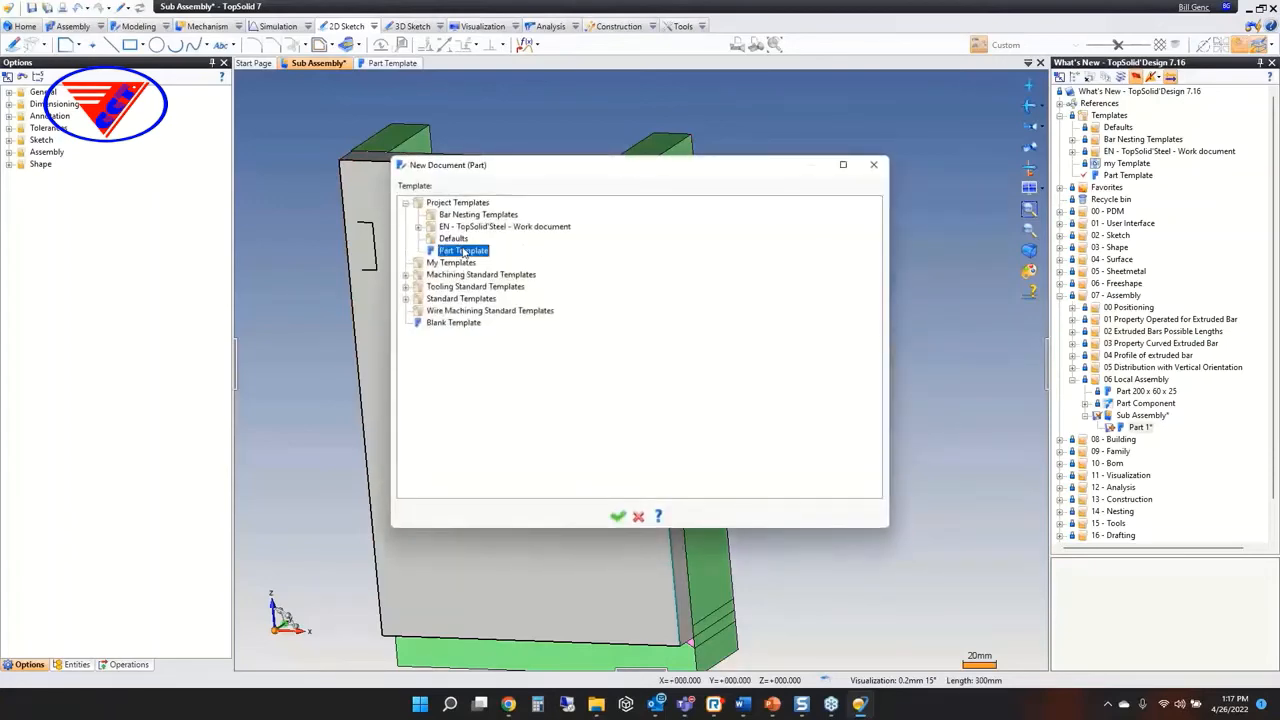
{"action": "scroll", "coordinate": [828, 311], "scroll_direction": "down", "scroll_amount": 3}
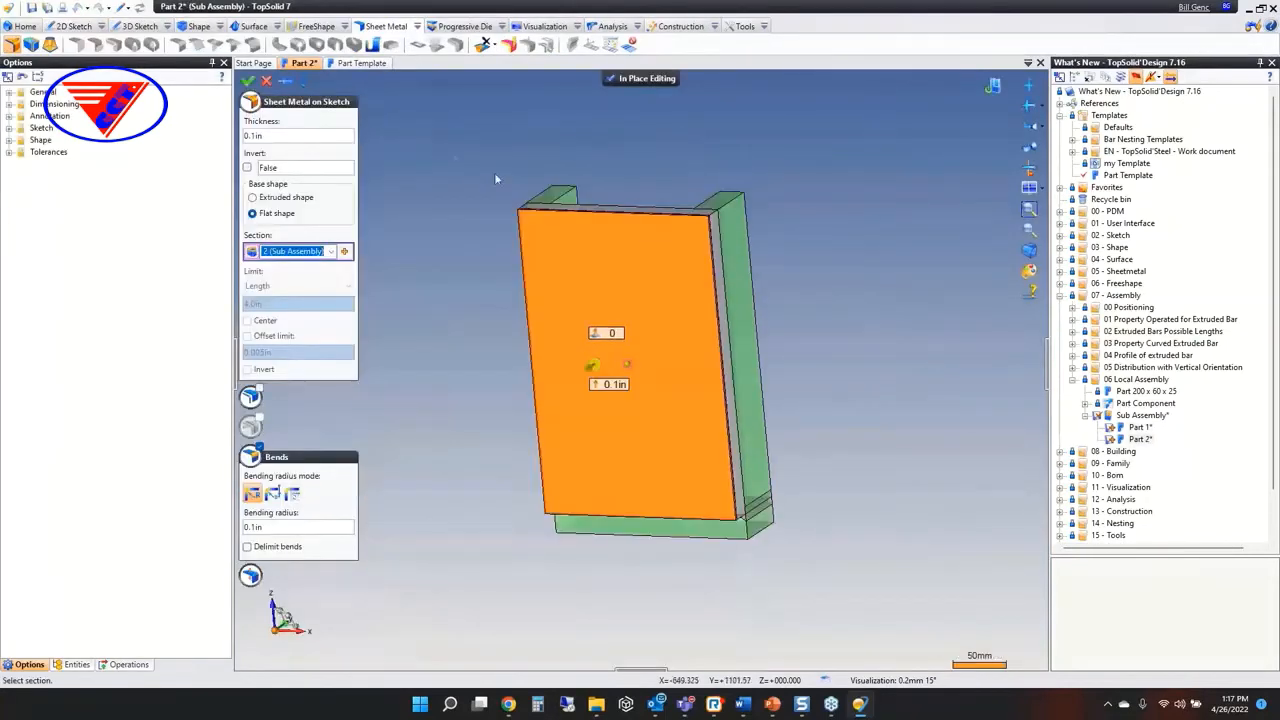
{"action": "middle_click_drag", "start_coordinate": [412, 237], "coordinate": [386, 257]}
{"action": "left_click", "coordinate": [247, 82]}
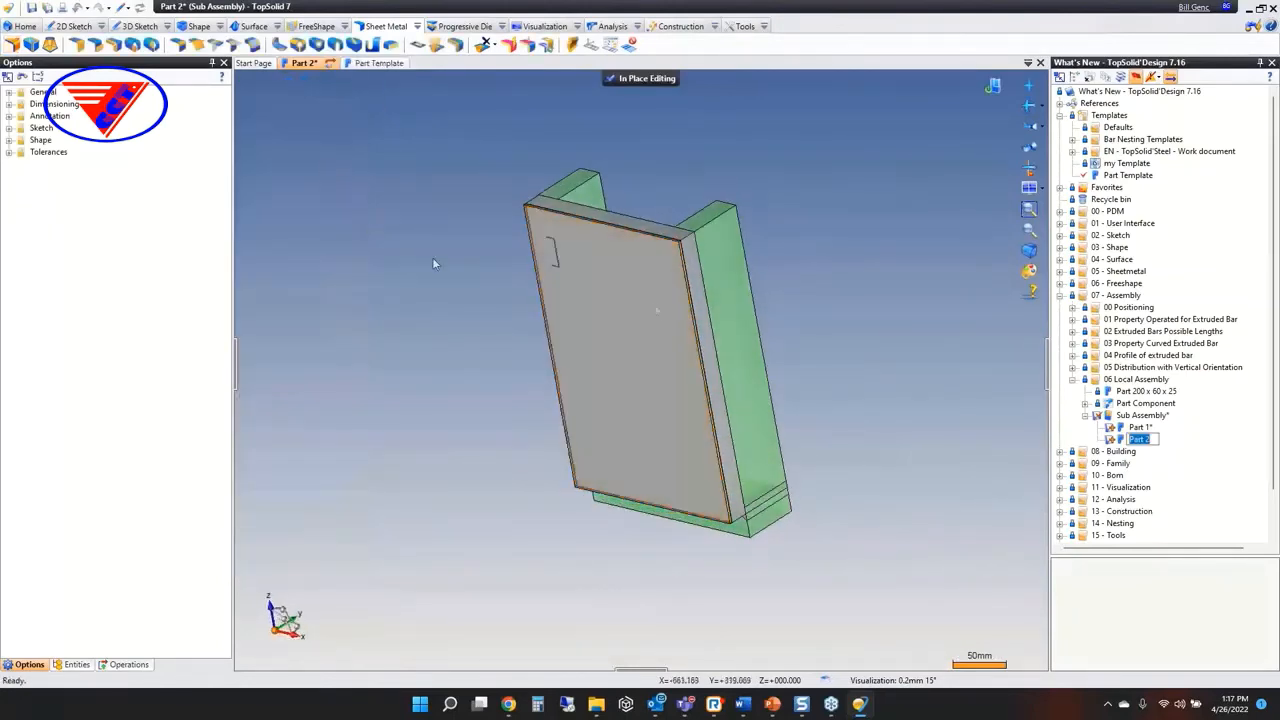
Set up a 100 mm, 90° flange on the sheet metal panel's long vertical edge and flip it toward the block side
{"action": "scroll", "coordinate": [686, 265], "scroll_direction": "up", "scroll_amount": 5}
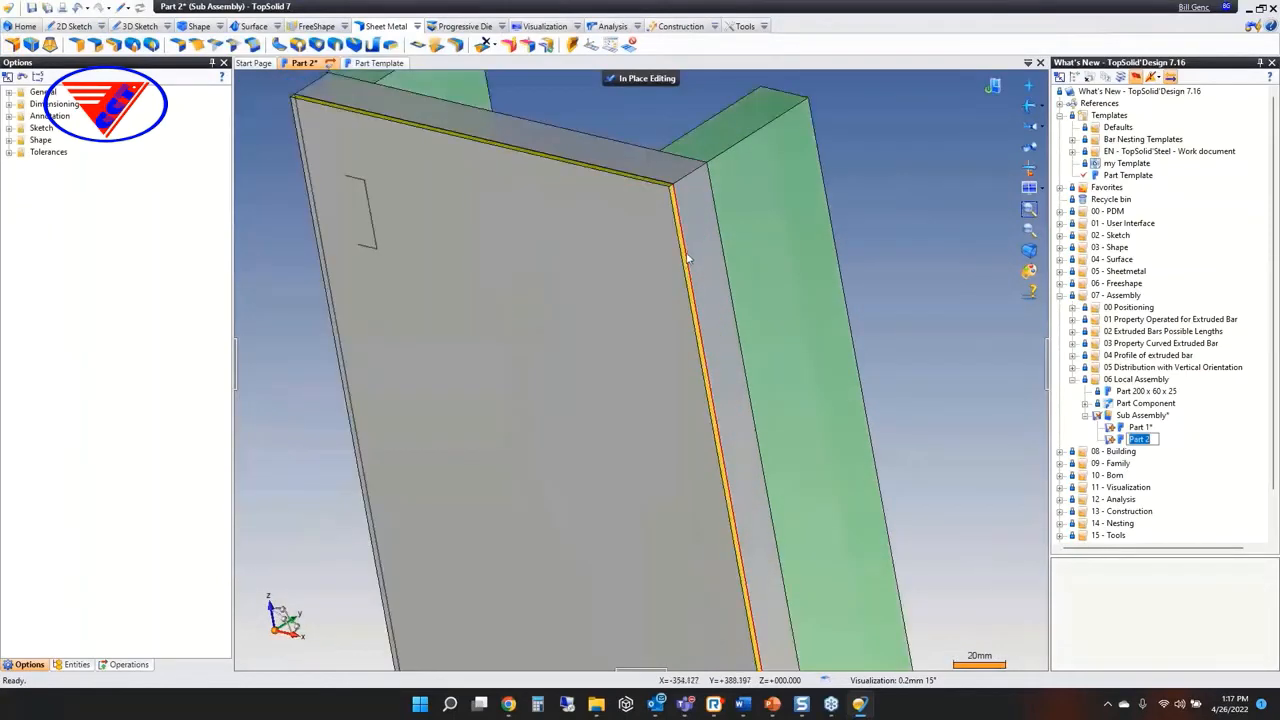
{"action": "scroll", "coordinate": [687, 259], "scroll_direction": "up", "scroll_amount": 3}
{"action": "left_click", "coordinate": [679, 258]}
{"action": "right_click", "coordinate": [677, 254]}
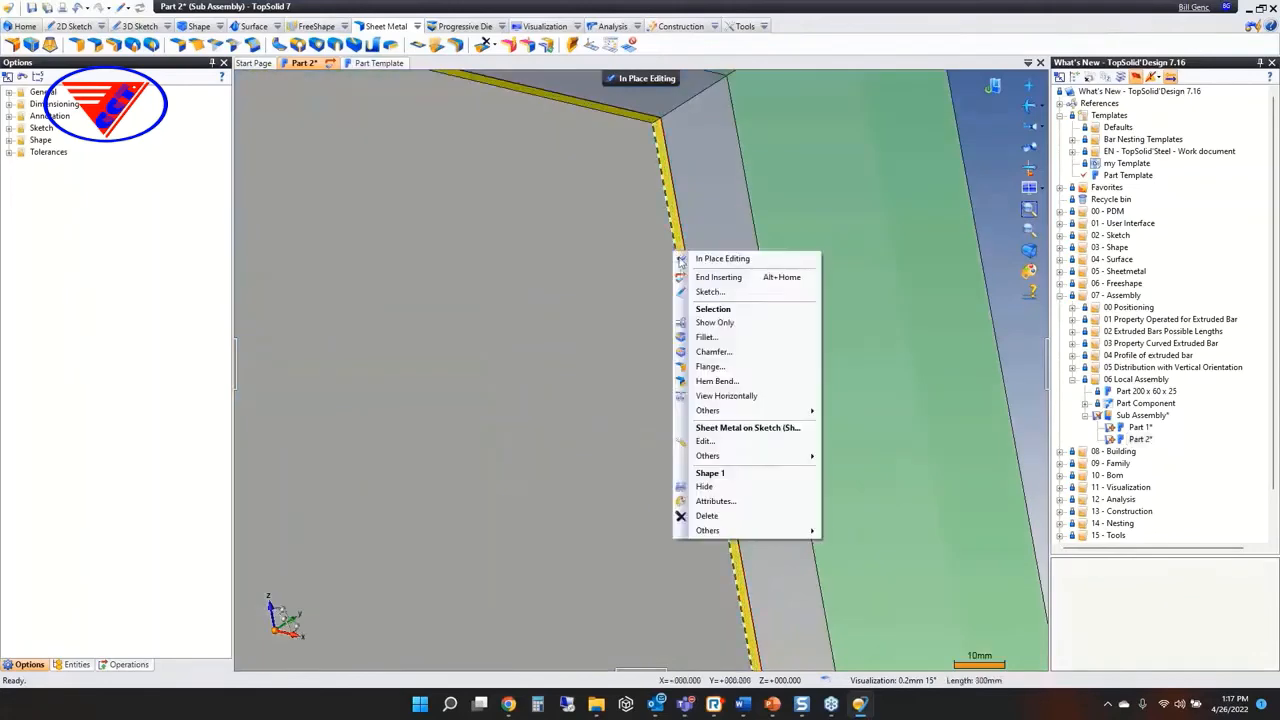
{"action": "left_click", "coordinate": [712, 366]}
{"action": "scroll", "coordinate": [616, 363], "scroll_direction": "down", "scroll_amount": 3}
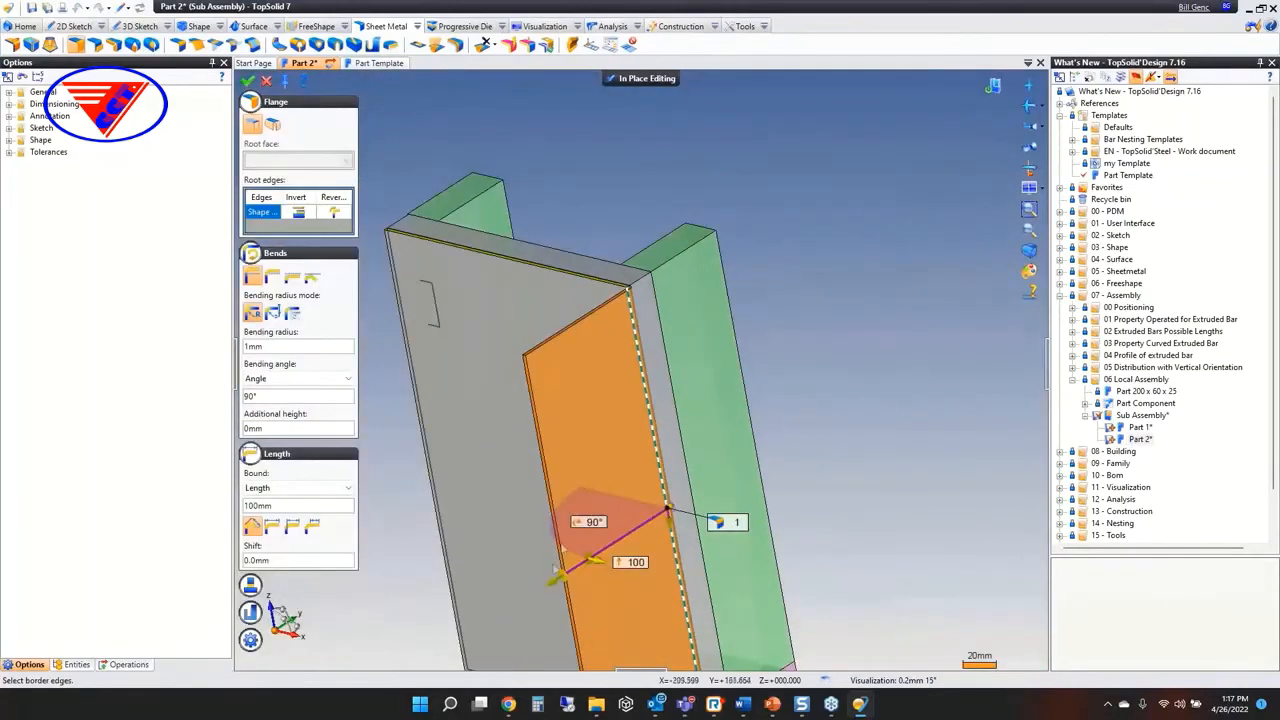
{"action": "left_click", "coordinate": [557, 578]}
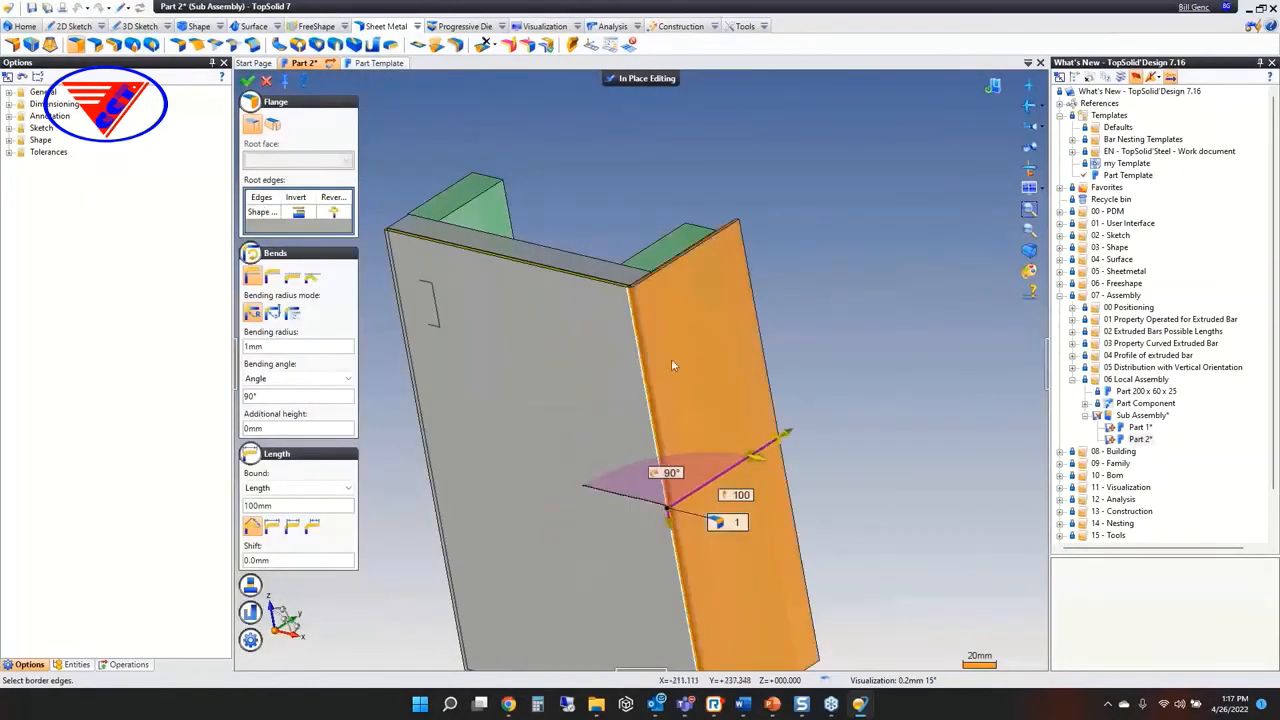
Add the panel's upper edge as a second flange root edge, validate both flanges and end the in-place editing
{"action": "left_click", "coordinate": [592, 281]}
{"action": "scroll", "coordinate": [614, 275], "scroll_direction": "down", "scroll_amount": 3}
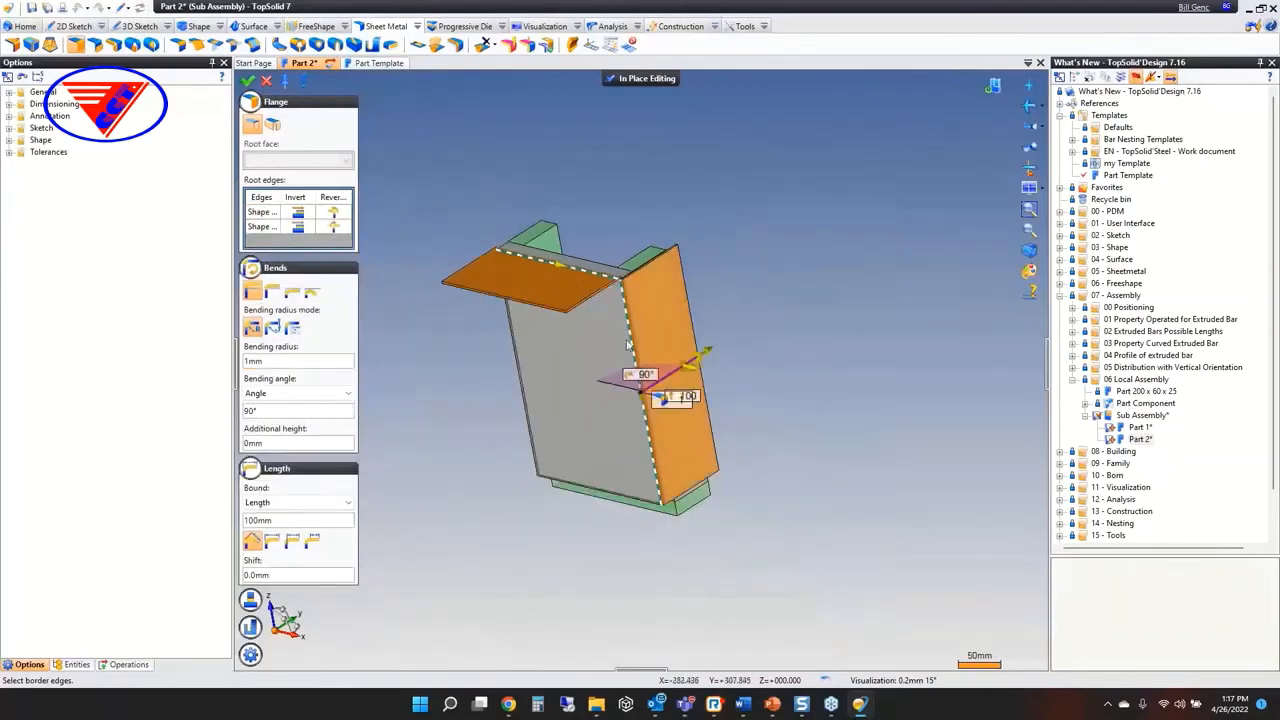
{"action": "right_click", "coordinate": [813, 204]}
{"action": "left_click", "coordinate": [813, 205]}
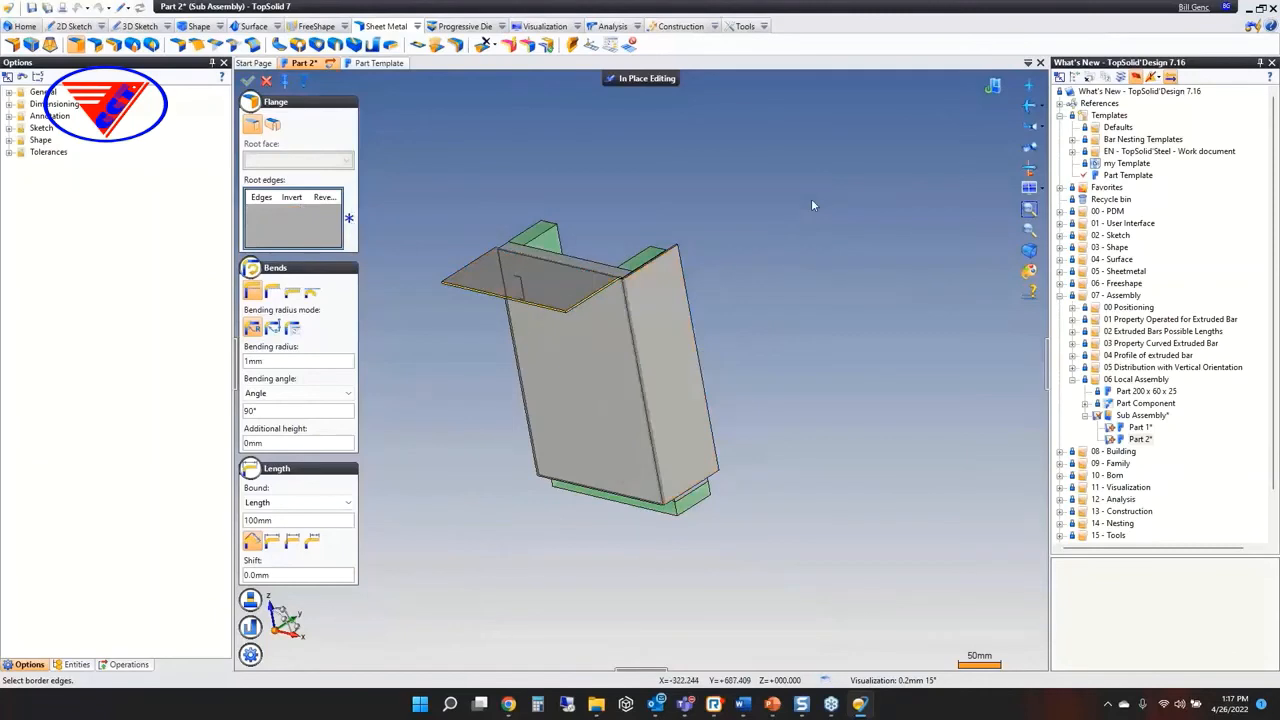
{"action": "left_click", "coordinate": [630, 82]}
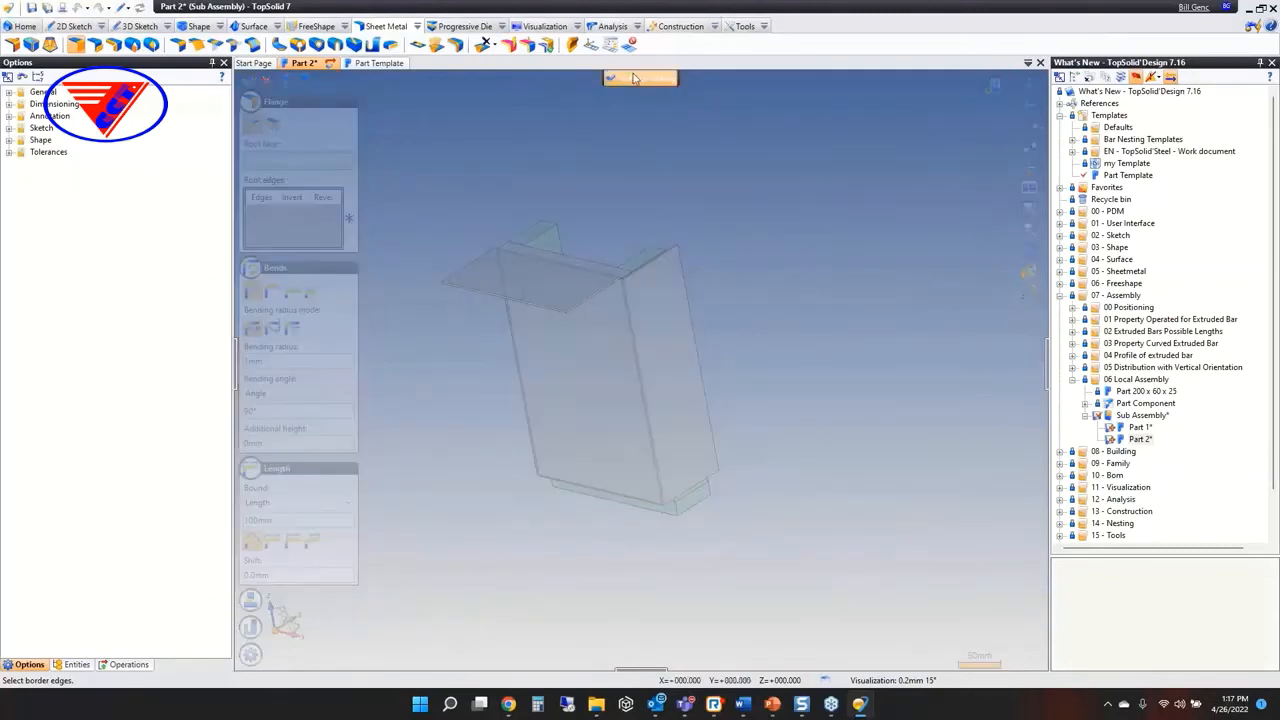
Create an in-place part with nothing preselected and place its sketch on the face of the upper flange
{"action": "right_click", "coordinate": [638, 112]}
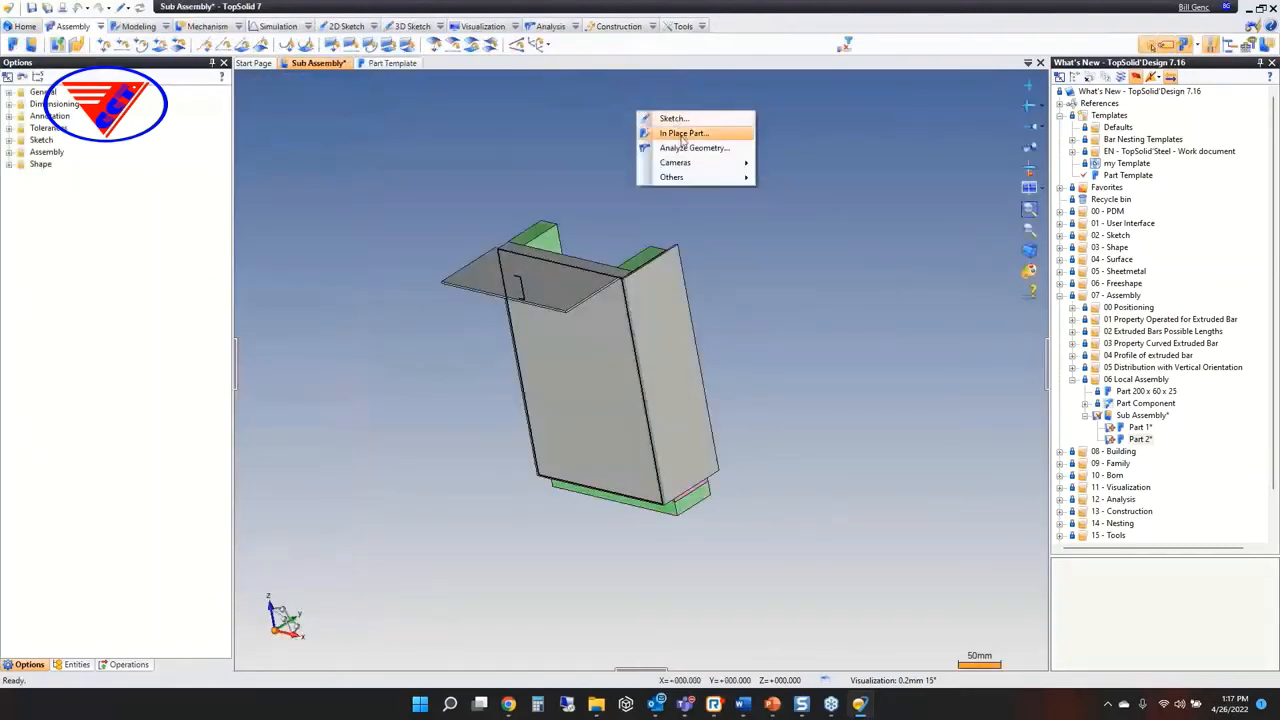
{"action": "left_click", "coordinate": [680, 133]}
{"action": "left_click", "coordinate": [618, 515]}
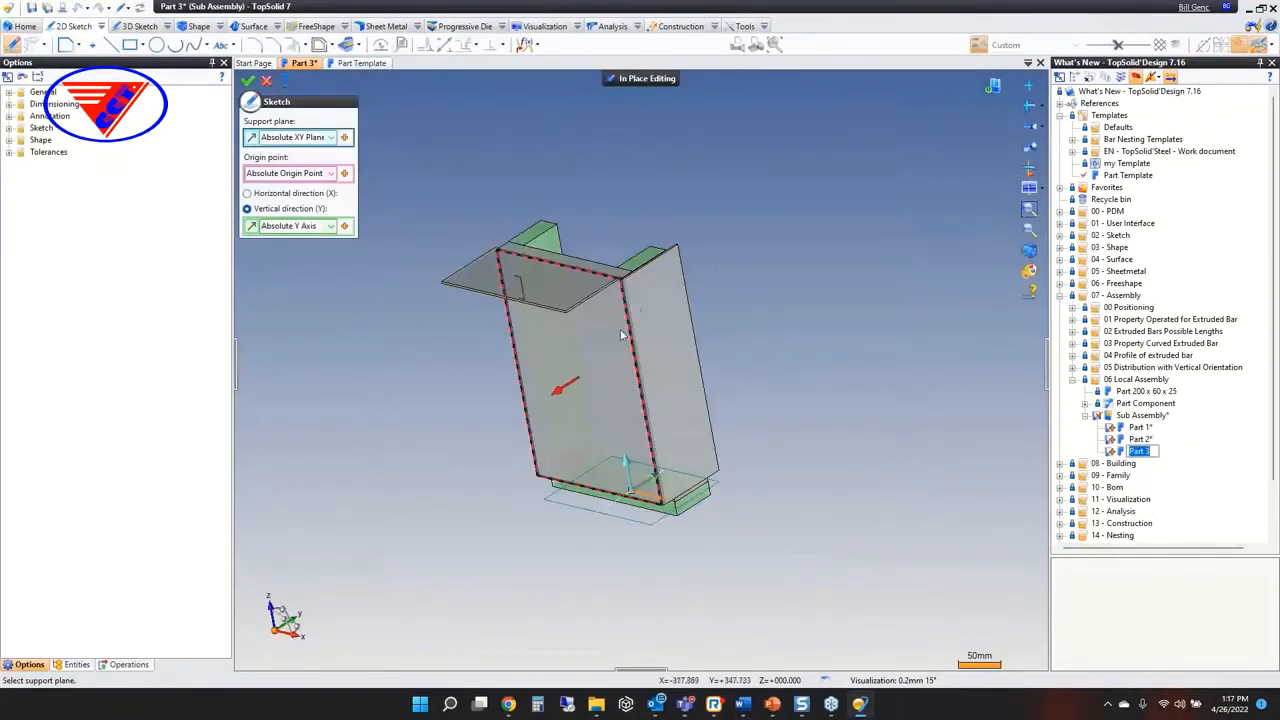
{"action": "left_click", "coordinate": [550, 272]}
{"action": "right_click", "coordinate": [629, 183]}
{"action": "left_click", "coordinate": [655, 186]}
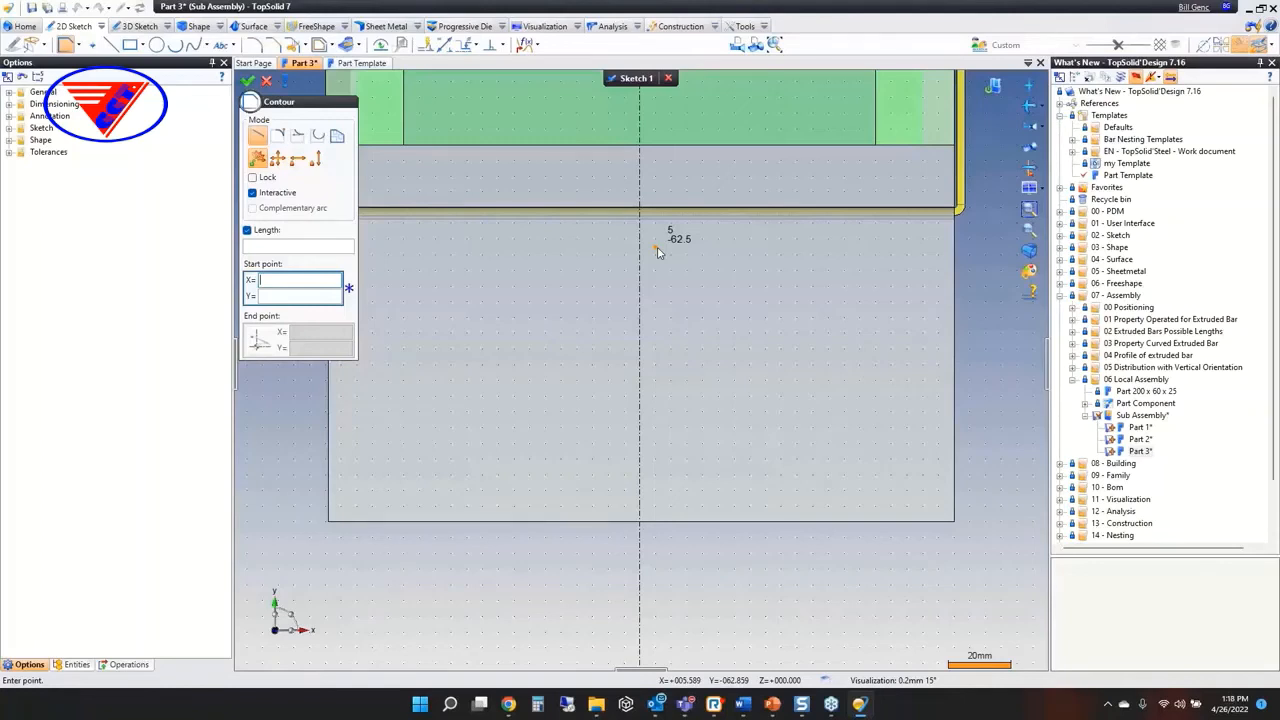
Sketch a closed four-sided contour about 70 mm wide on the upper flange, crossing the vertical axis
{"action": "left_click", "coordinate": [506, 318]}
{"action": "left_click", "coordinate": [506, 451]}
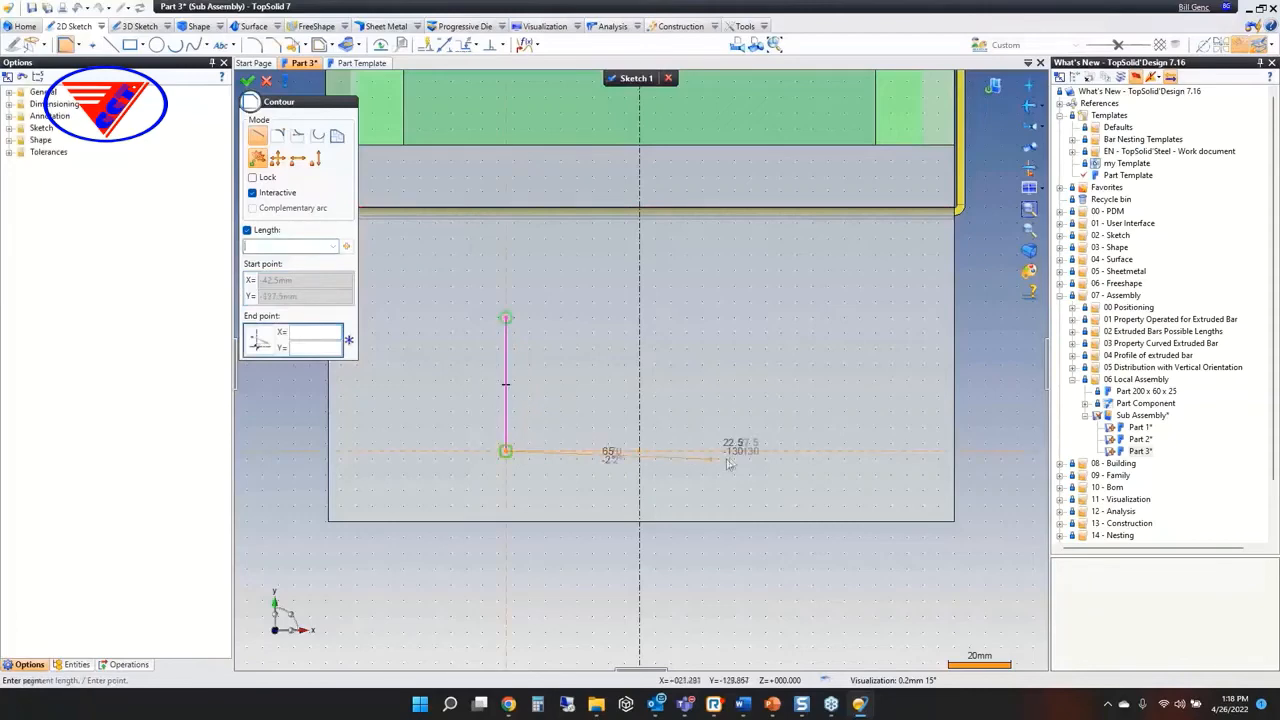
{"action": "left_click", "coordinate": [726, 458]}
{"action": "left_click", "coordinate": [732, 302]}
{"action": "left_click", "coordinate": [506, 318]}
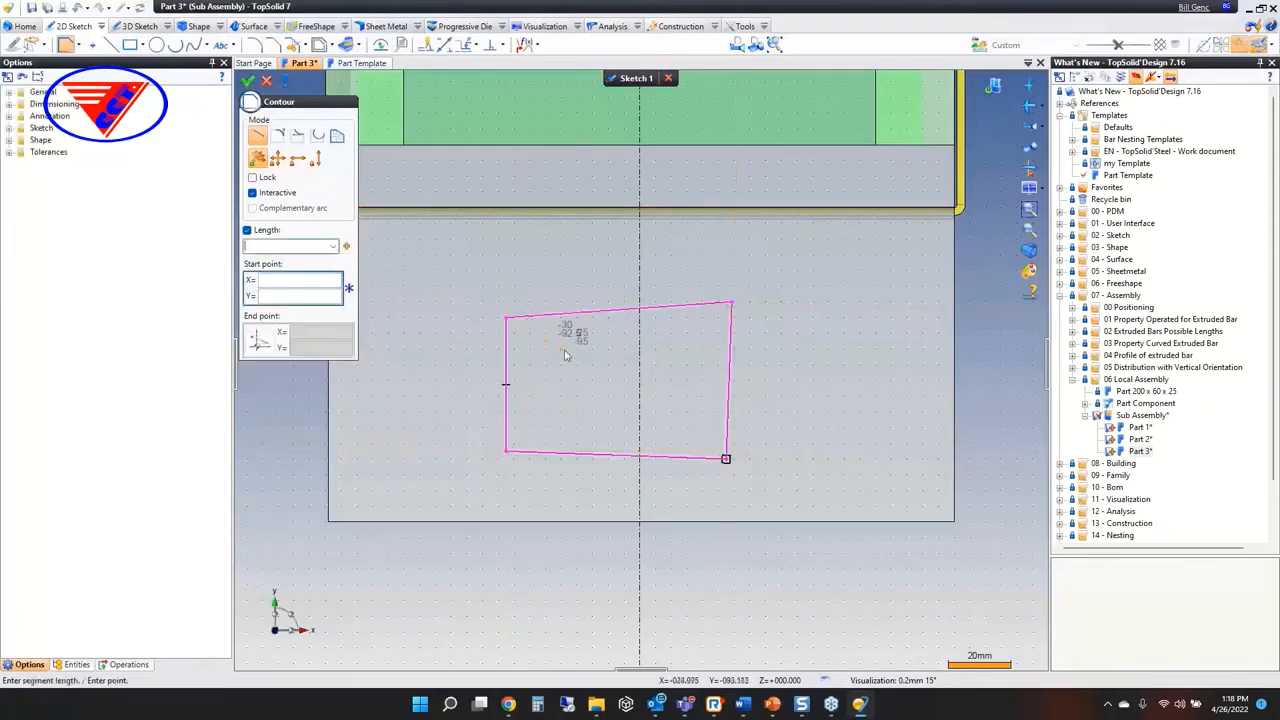
{"action": "right_click", "coordinate": [558, 346]}
{"action": "left_click", "coordinate": [582, 366]}
Extrude the four-sided contour into a block on the flange and end the in-place editing to return to the assembly
{"action": "right_click", "coordinate": [581, 363]}
{"action": "left_click", "coordinate": [624, 508]}
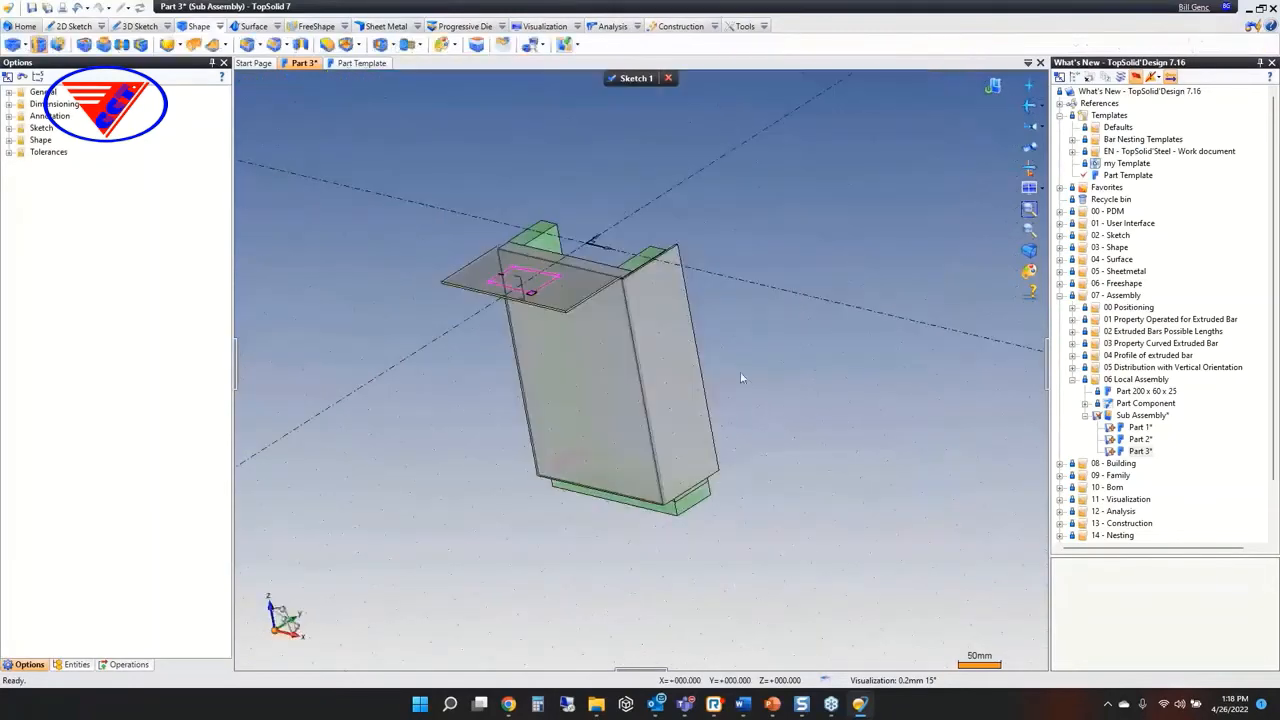
{"action": "right_click", "coordinate": [594, 144]}
{"action": "left_click", "coordinate": [602, 153]}
{"action": "left_click", "coordinate": [623, 82]}
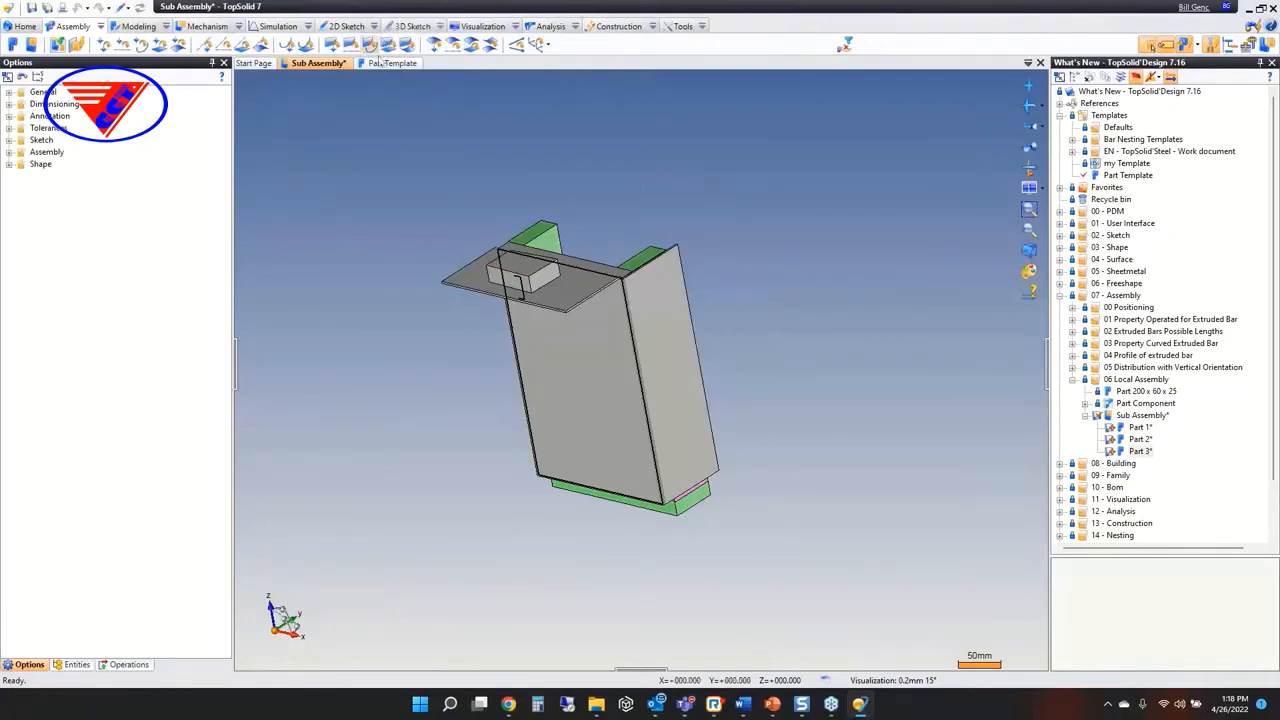
Close the Sub Assembly without keeping its changes and switch to the running PowerPoint slide show
{"action": "middle_click", "coordinate": [327, 64]}
{"action": "left_click", "coordinate": [648, 394]}
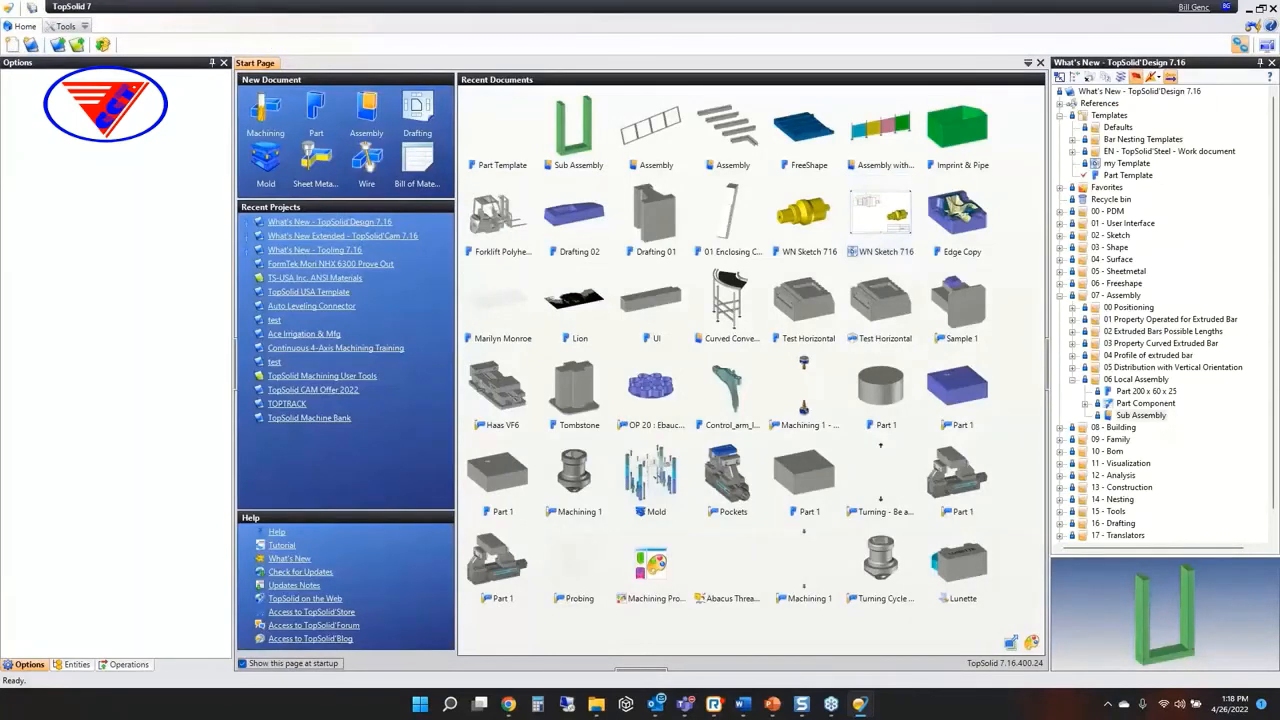
{"action": "mouse_move", "coordinate": [771, 704]}
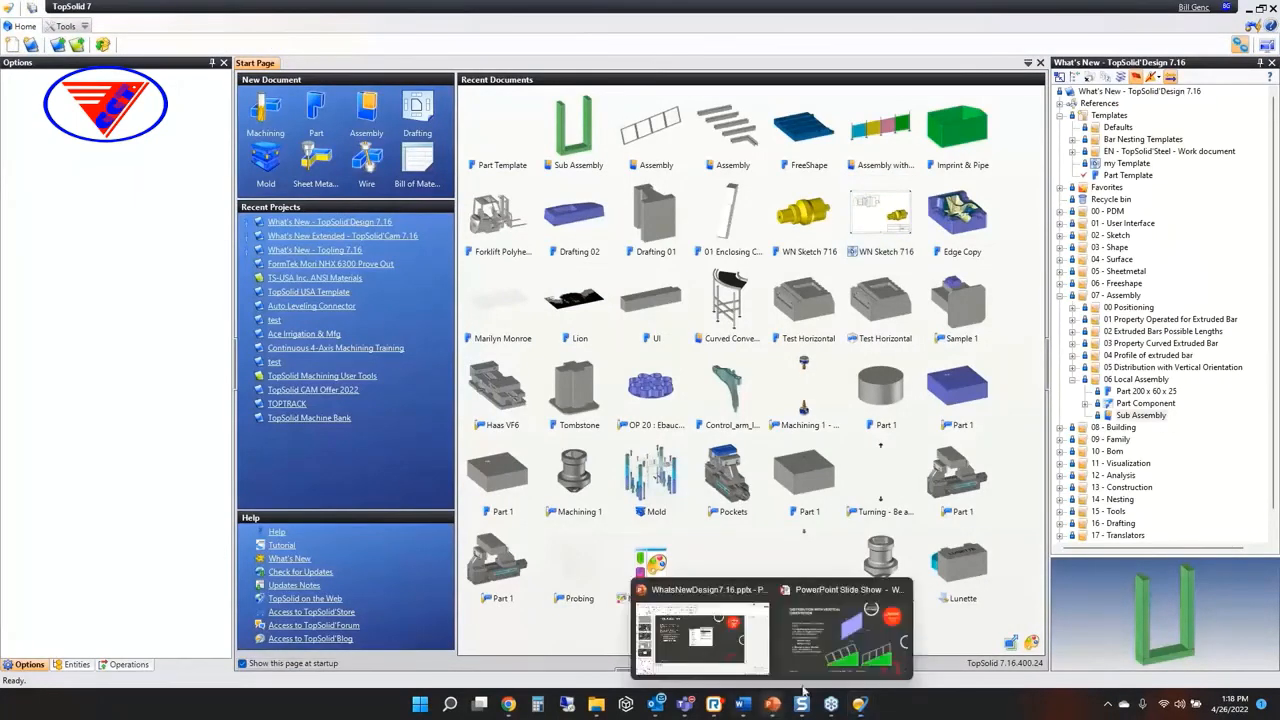
{"action": "left_click", "coordinate": [843, 630]}
Advance past the In-Place Part slide, open the Family section and show its Various Improvements slide
{"action": "left_click", "coordinate": [708, 466]}
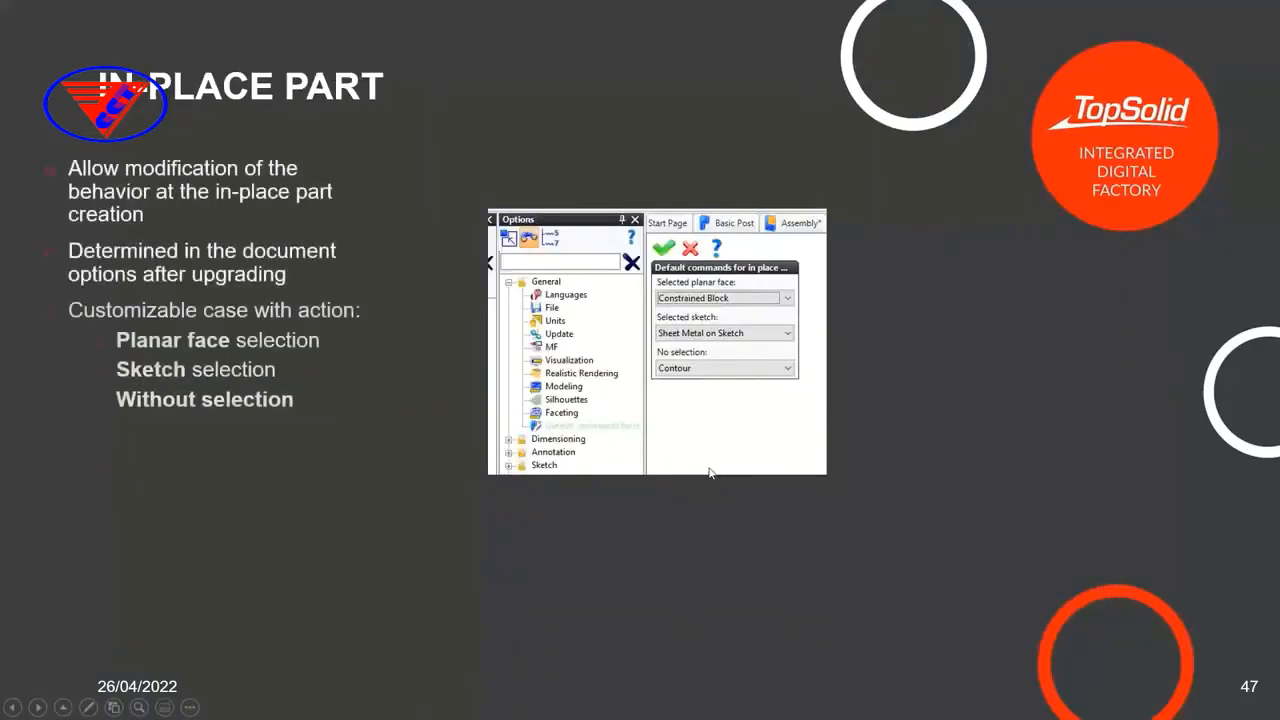
{"action": "left_click", "coordinate": [709, 468]}
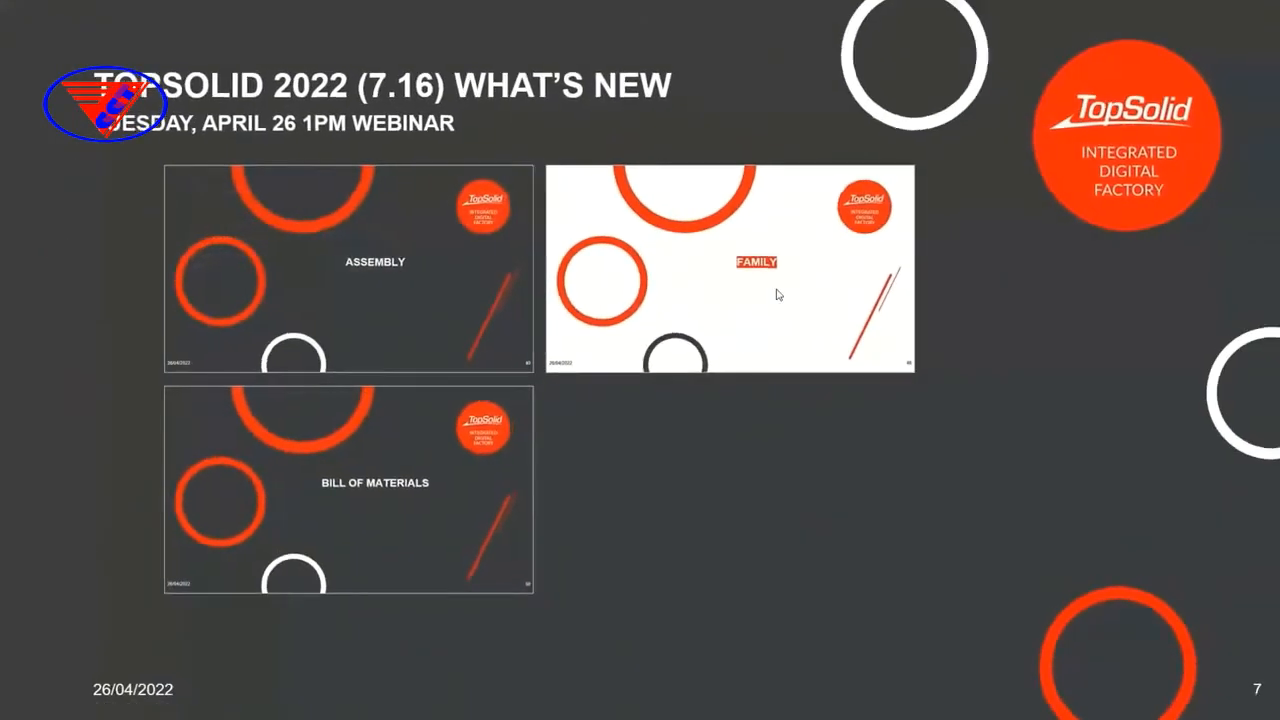
{"action": "left_click", "coordinate": [774, 289]}
{"action": "left_click", "coordinate": [738, 510]}
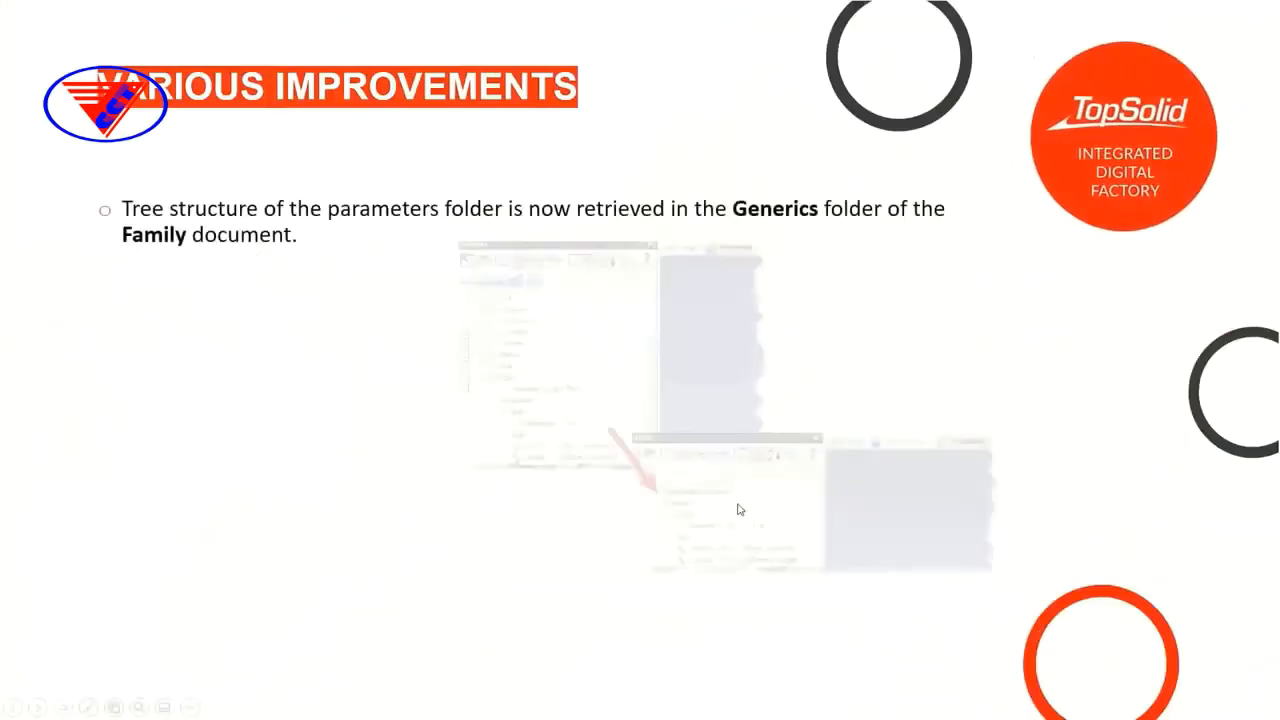